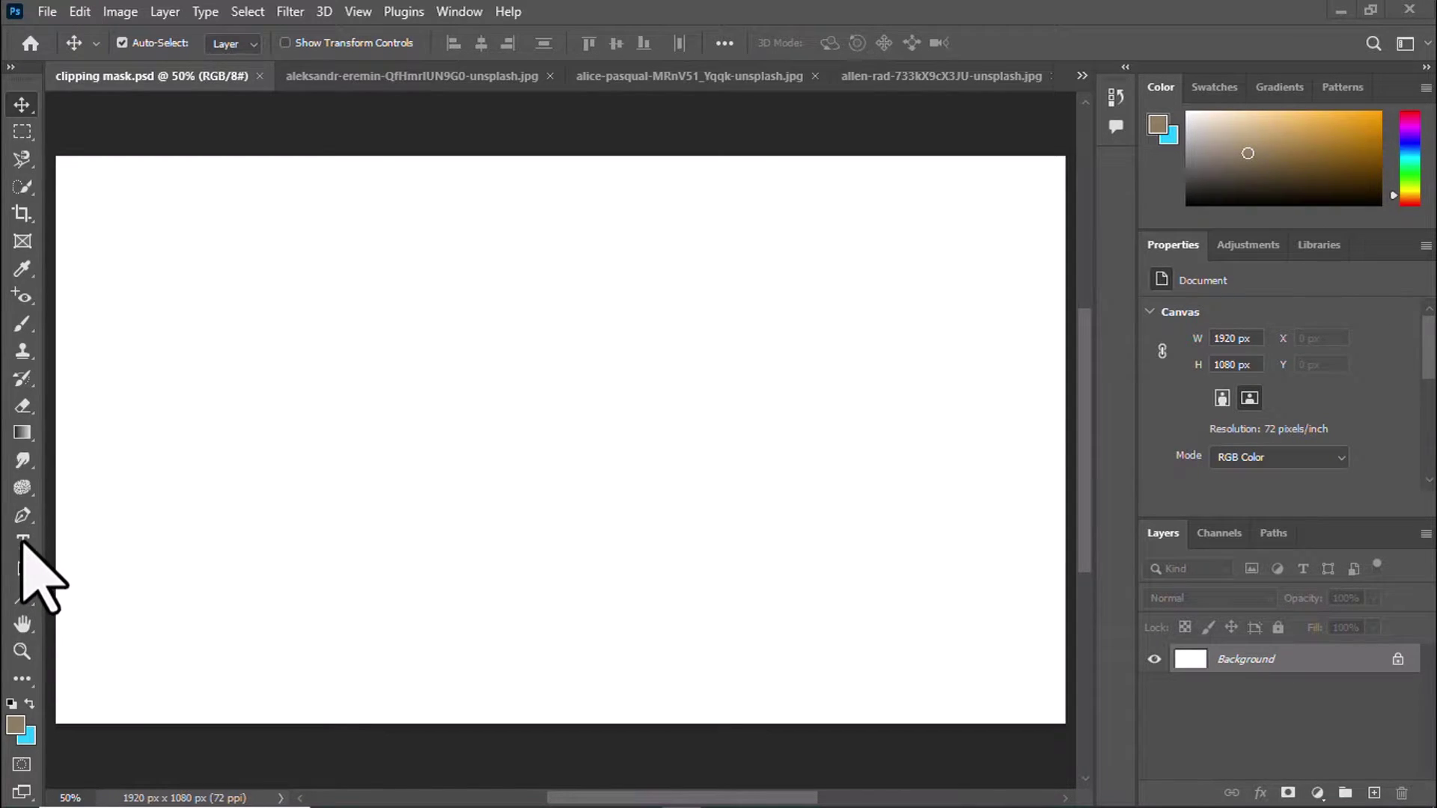
Type 'ግራፊክስ ዲዛይን' in 150 pt Power Geez Unicode1 near the upper left, then select all of it
click(23, 543)
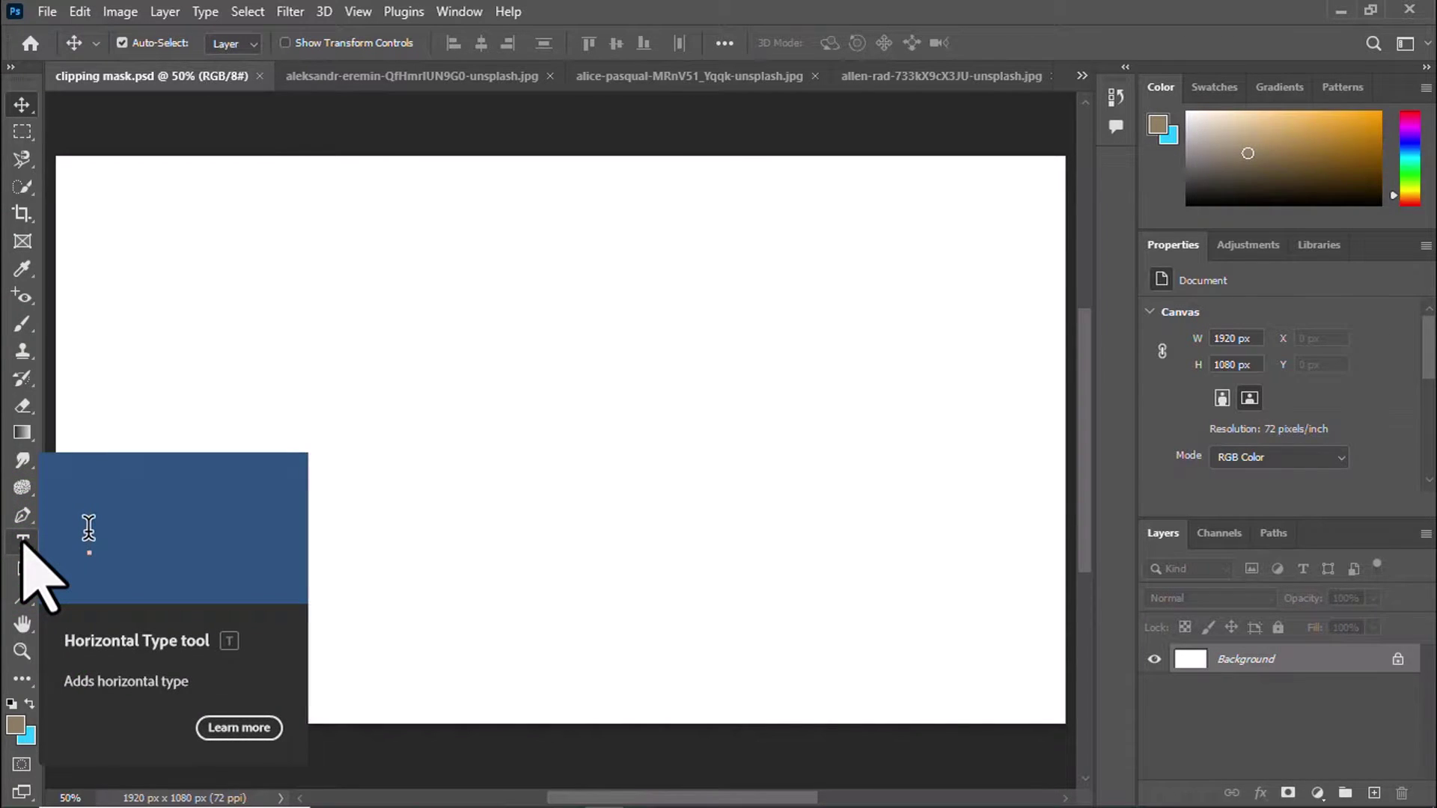
key(t)
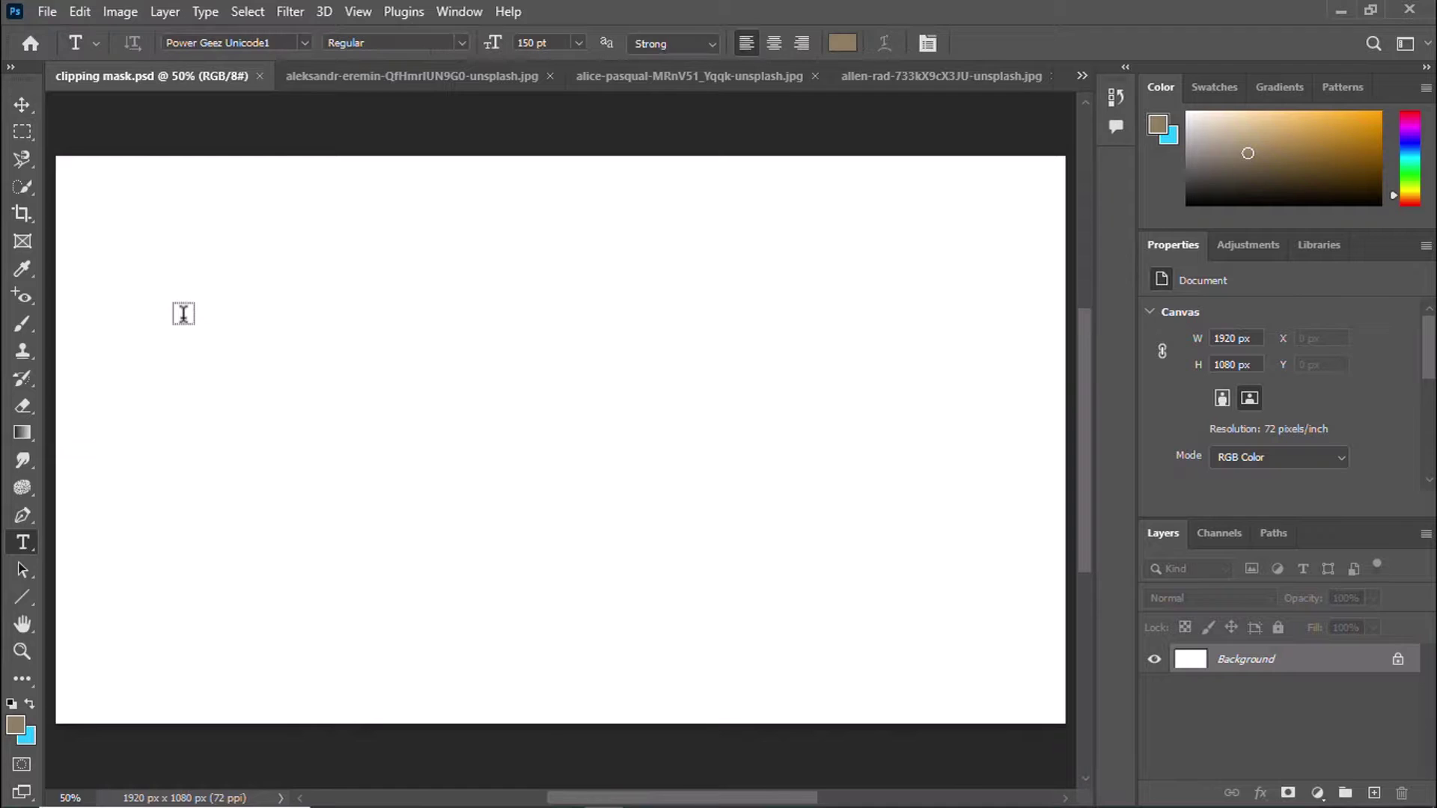
click(182, 327)
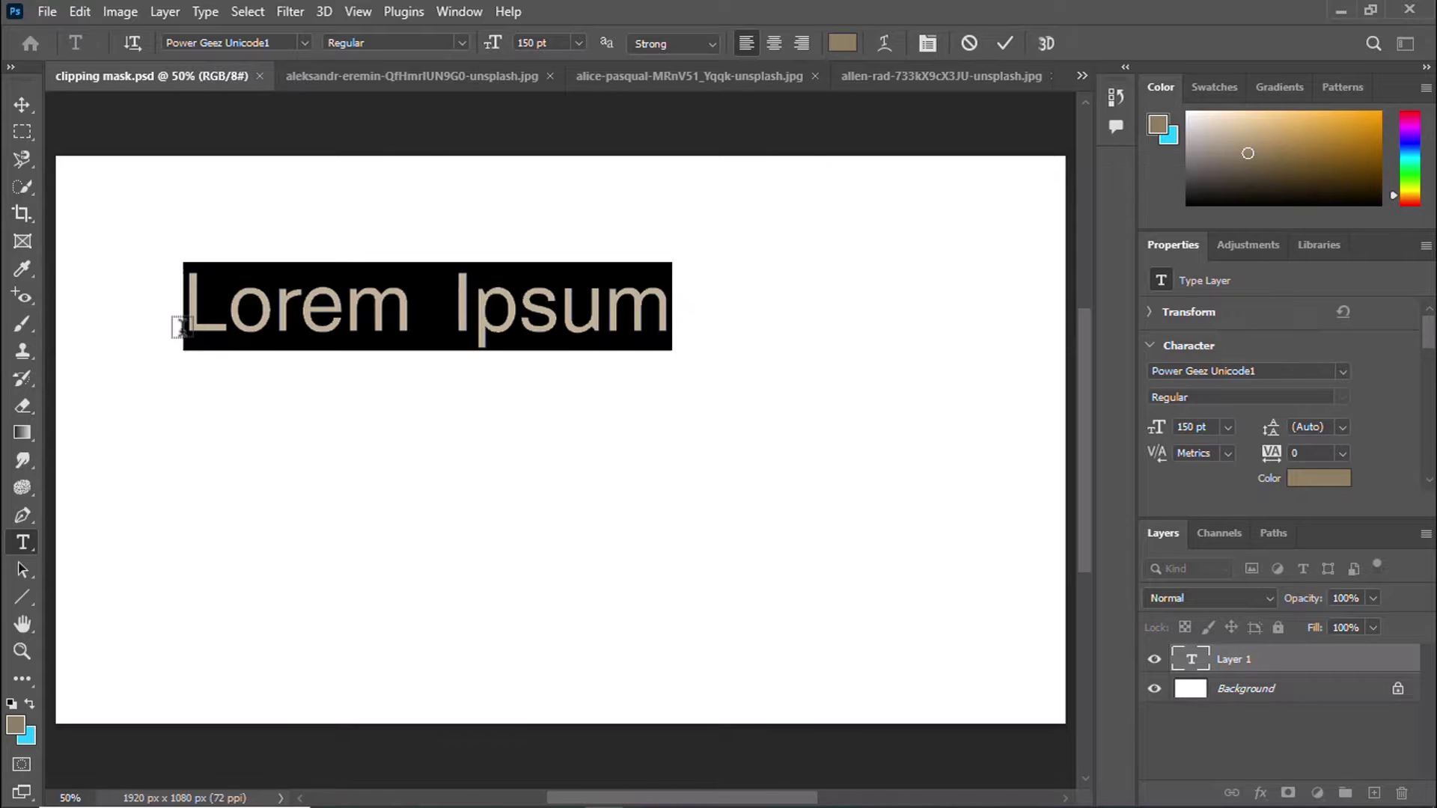
text(ገ)
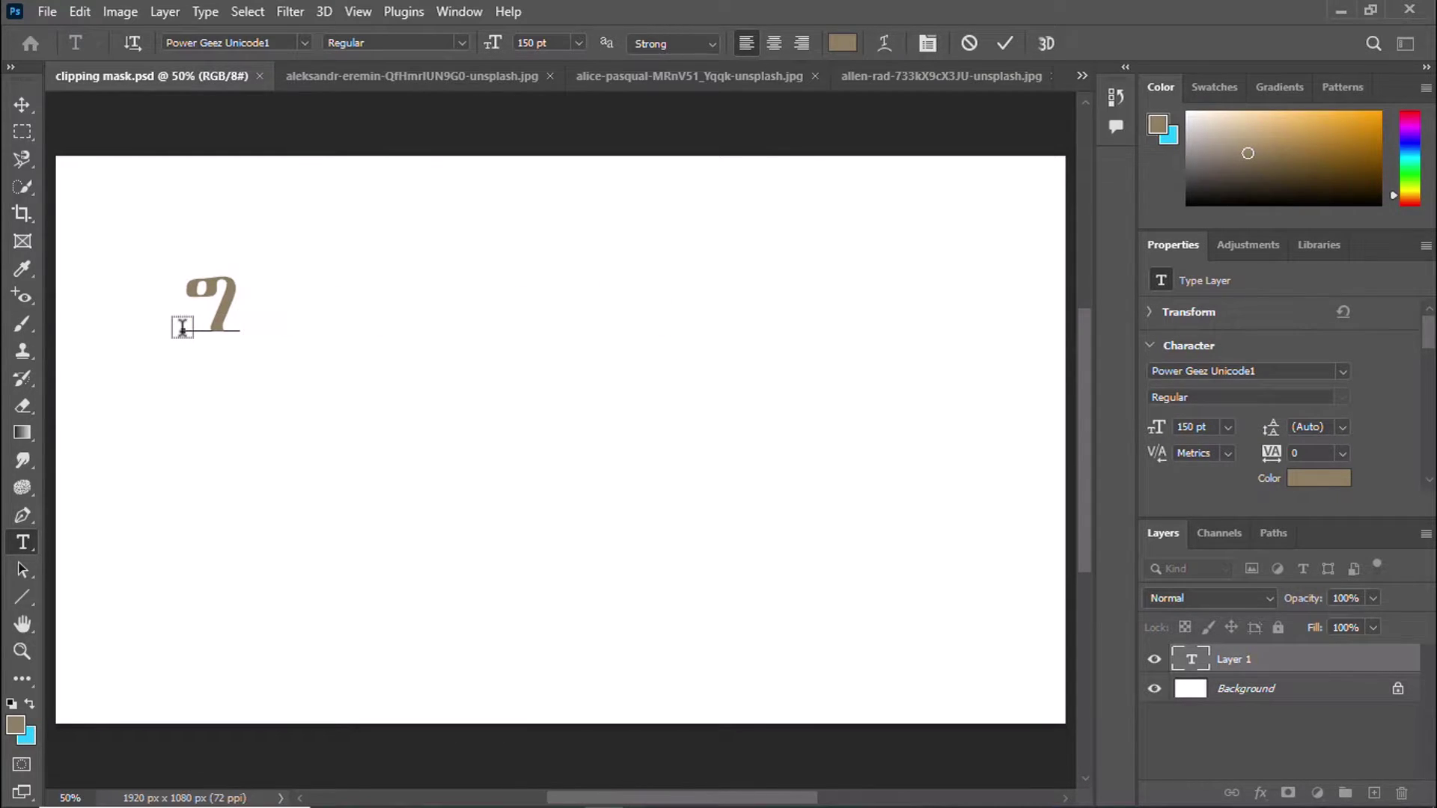
text(ሩ)
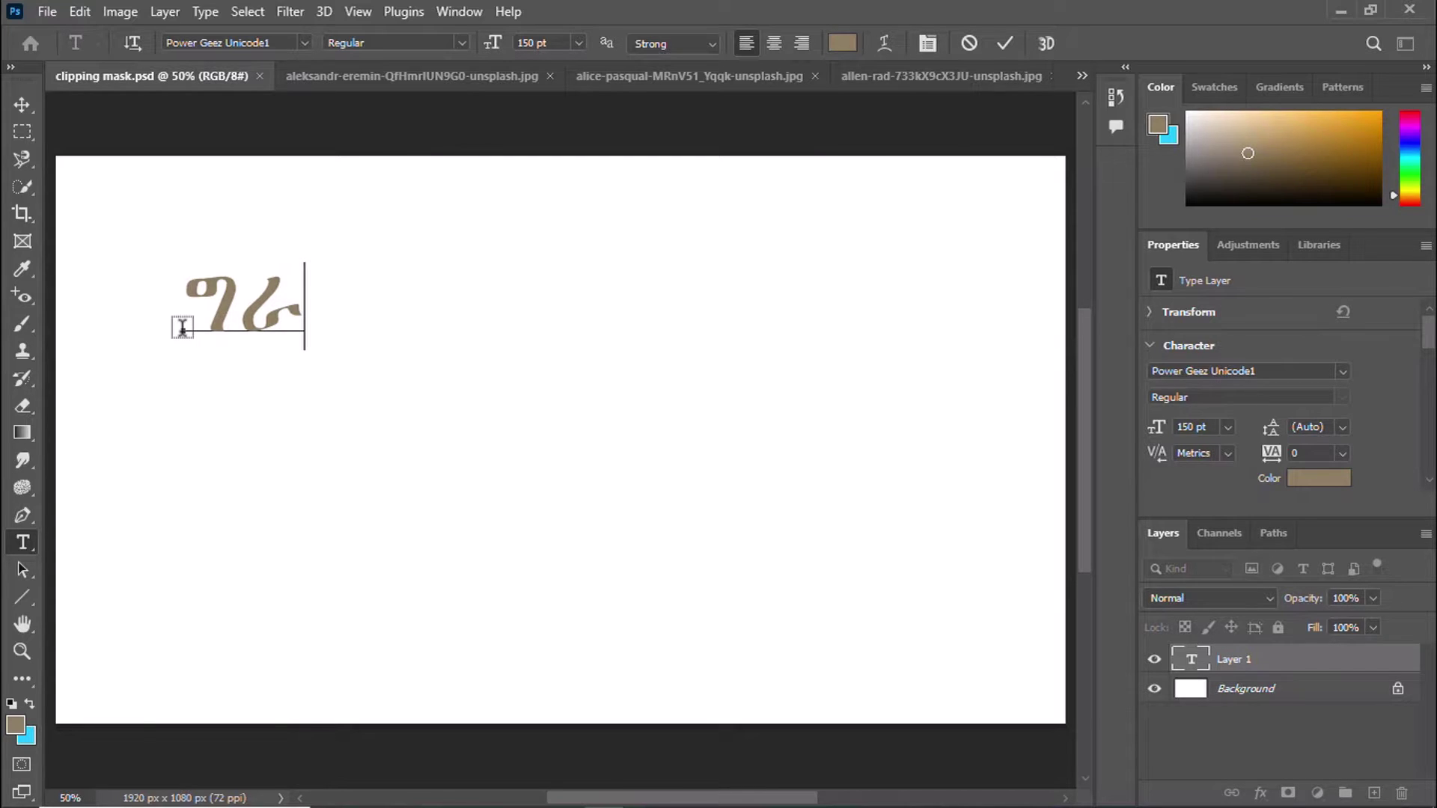
text(ፊ)
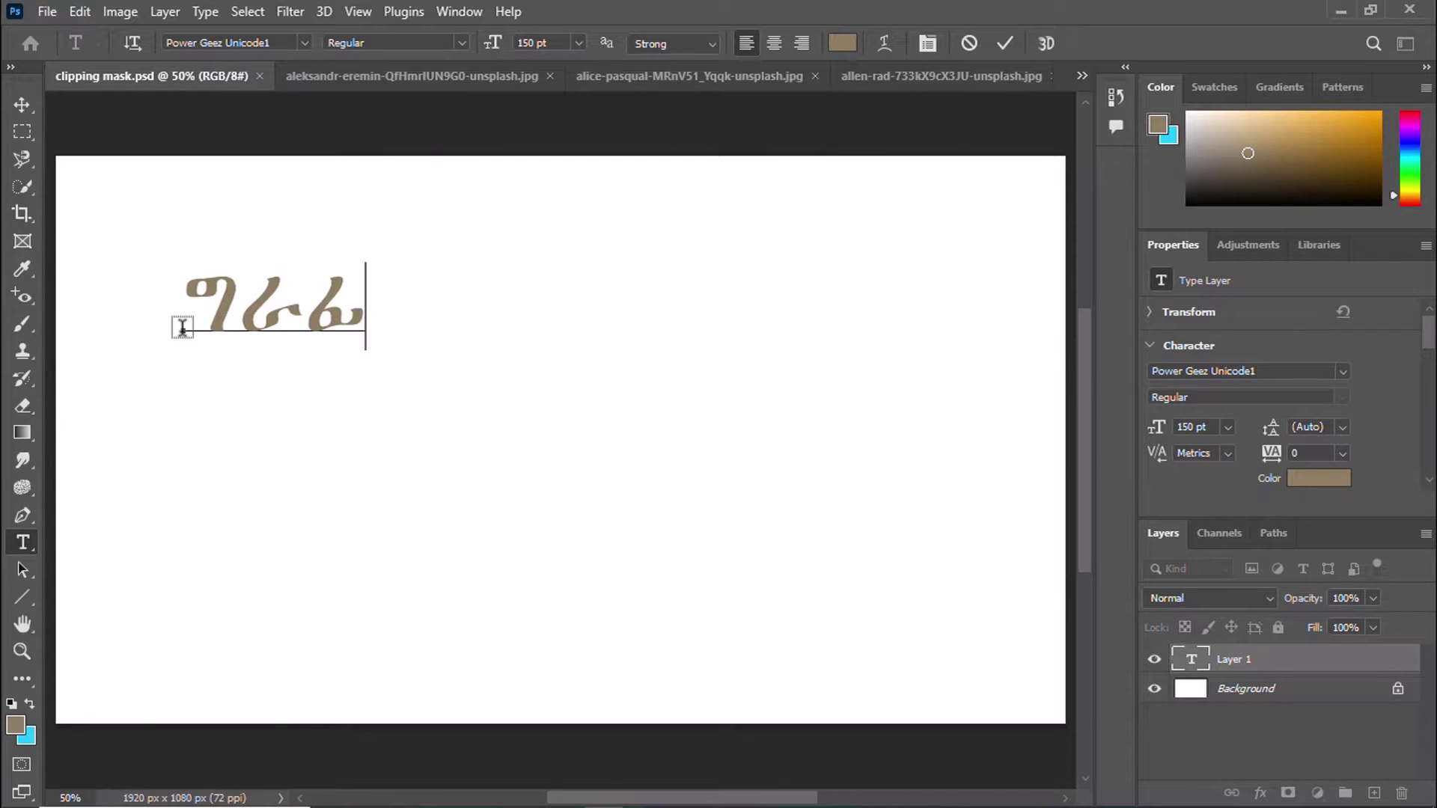
text(ክስ)
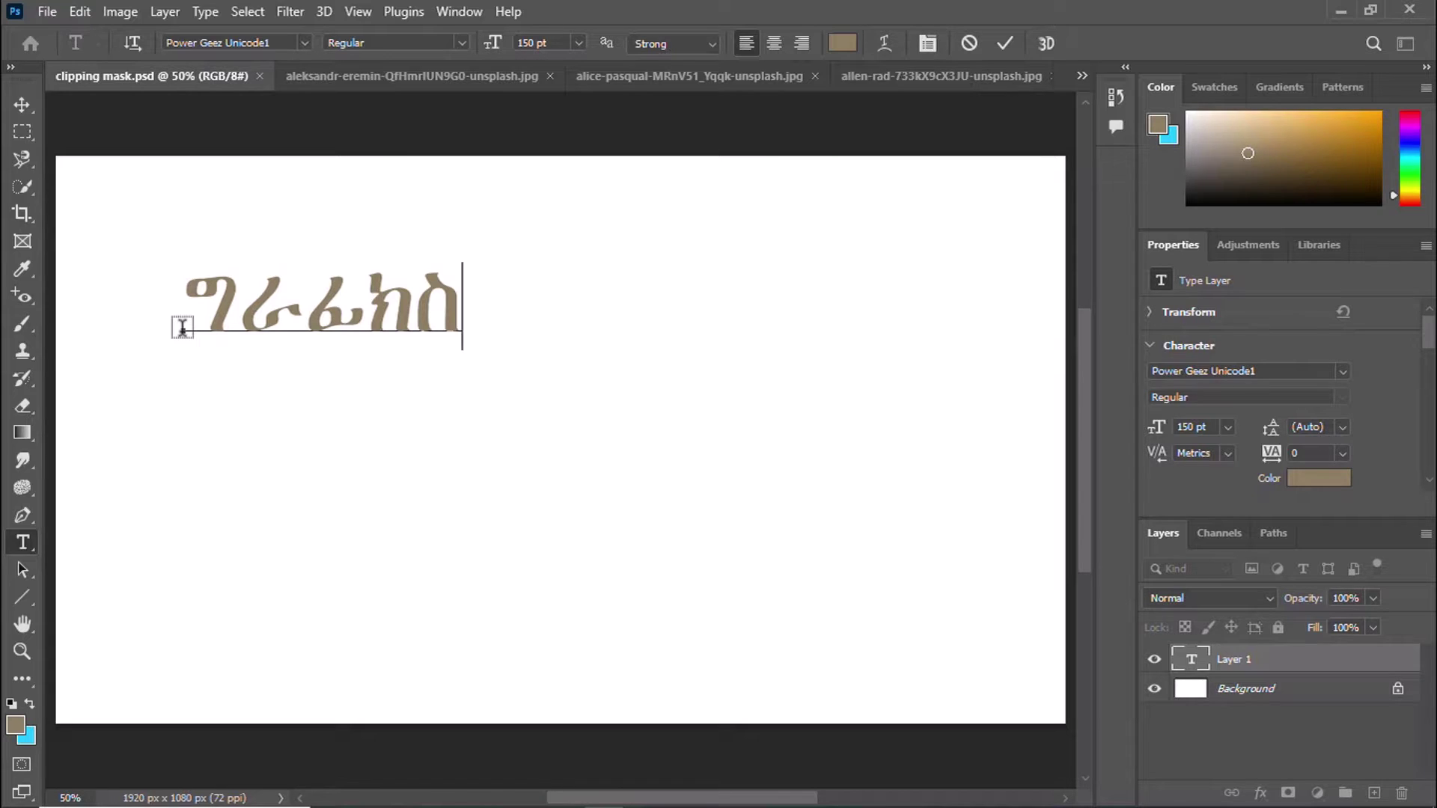
text( ዲ)
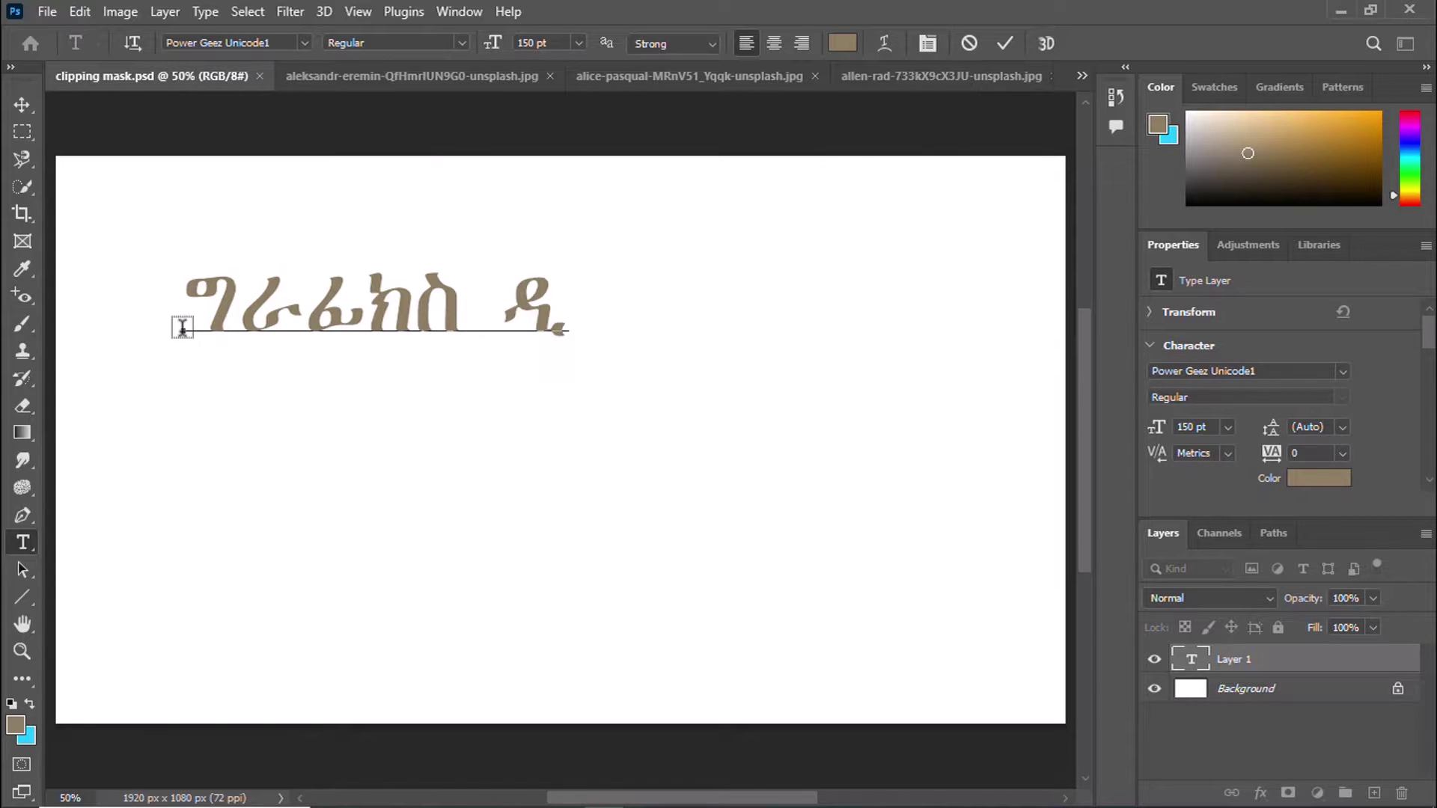
text(ዛ)
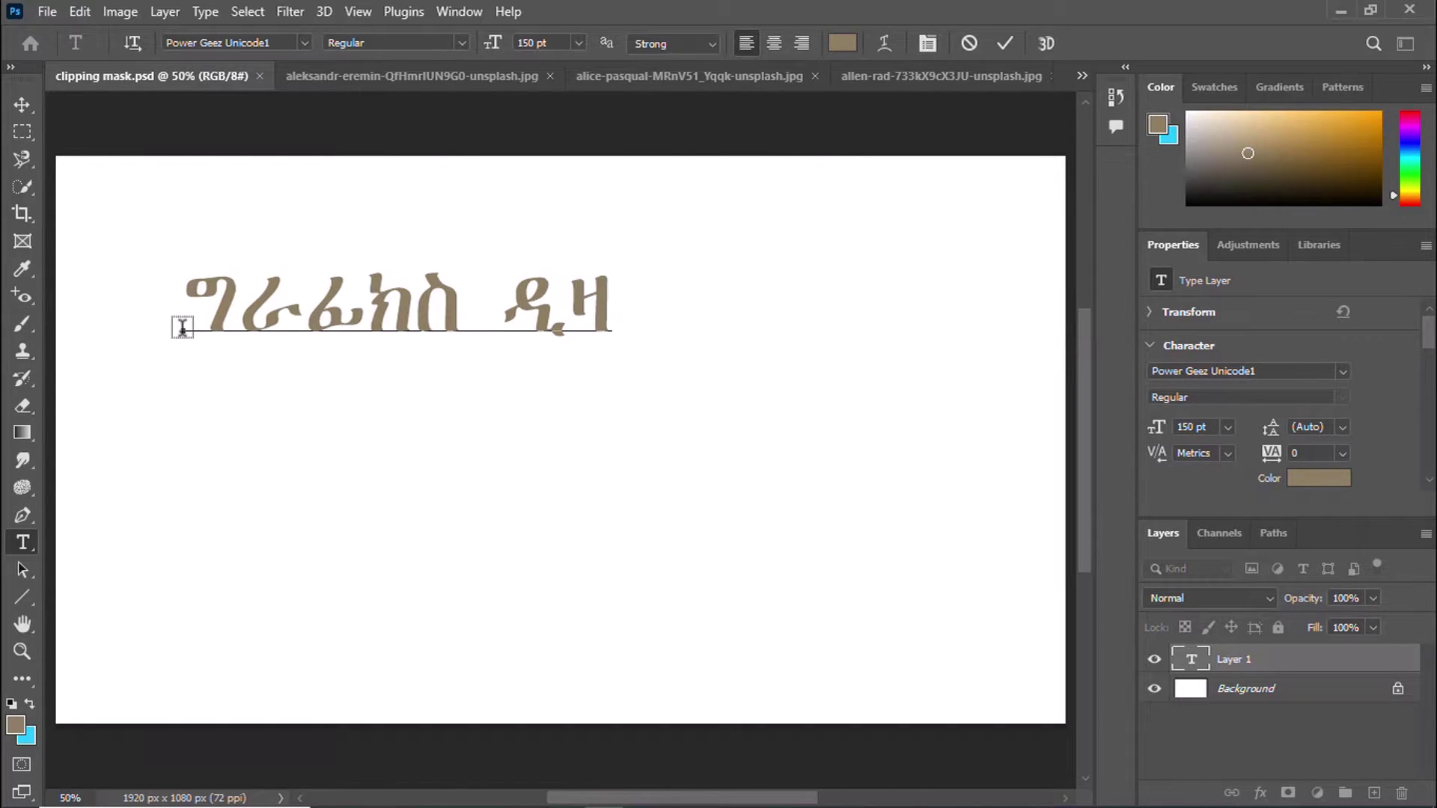
text(ይን)
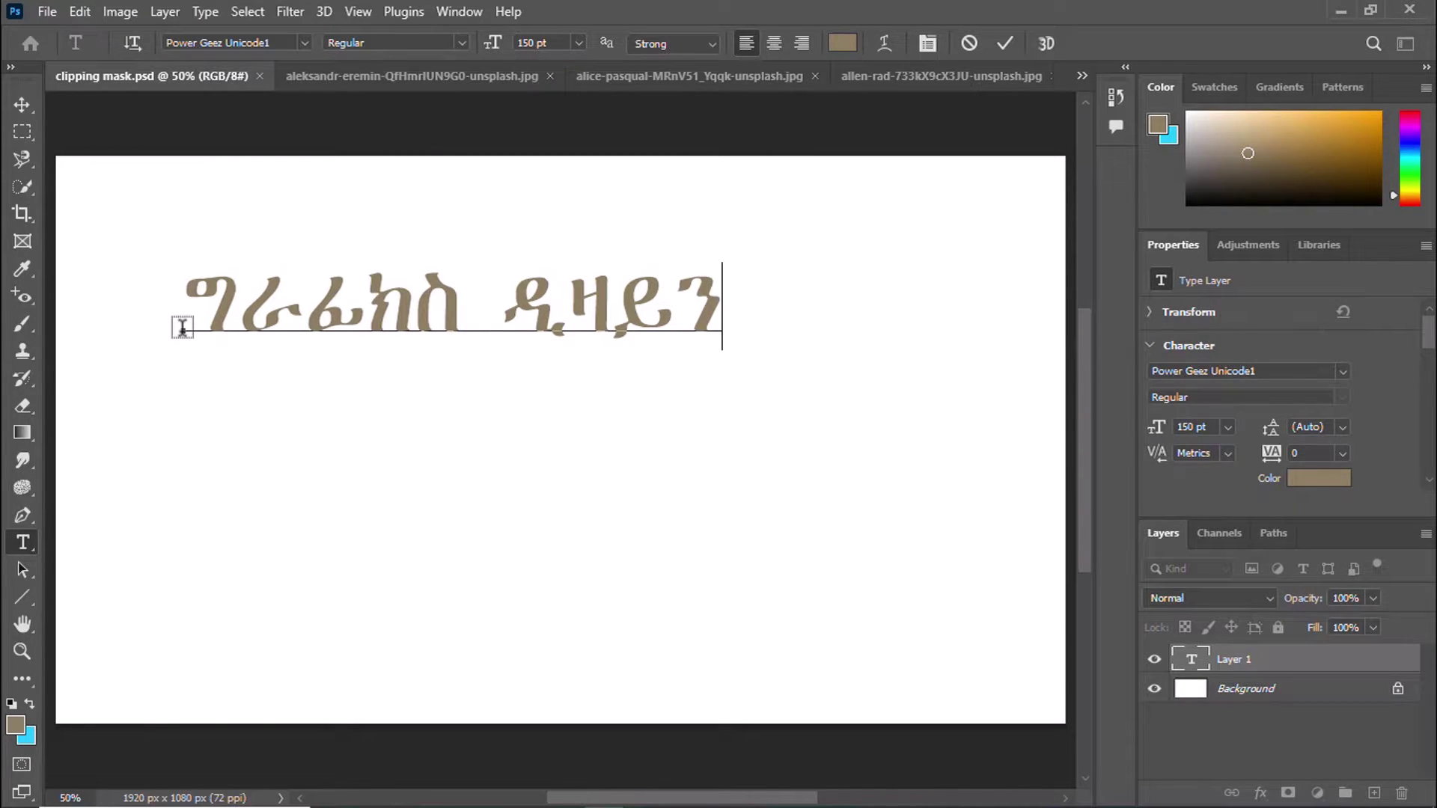
key(ctrl)
key(ctrl+a)
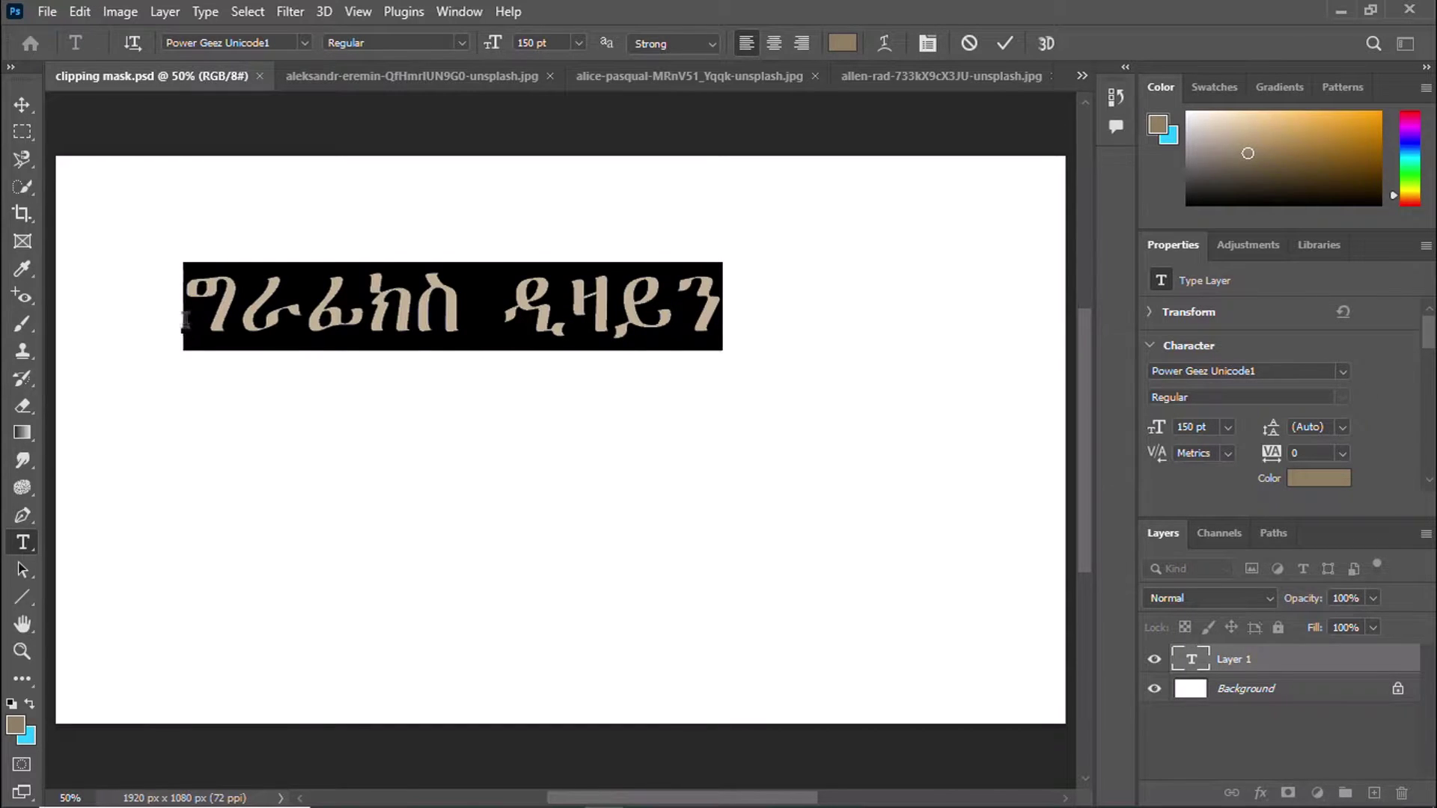
Recolour the Amharic text black (000000), commit it, and reselect its type layer
click(17, 725)
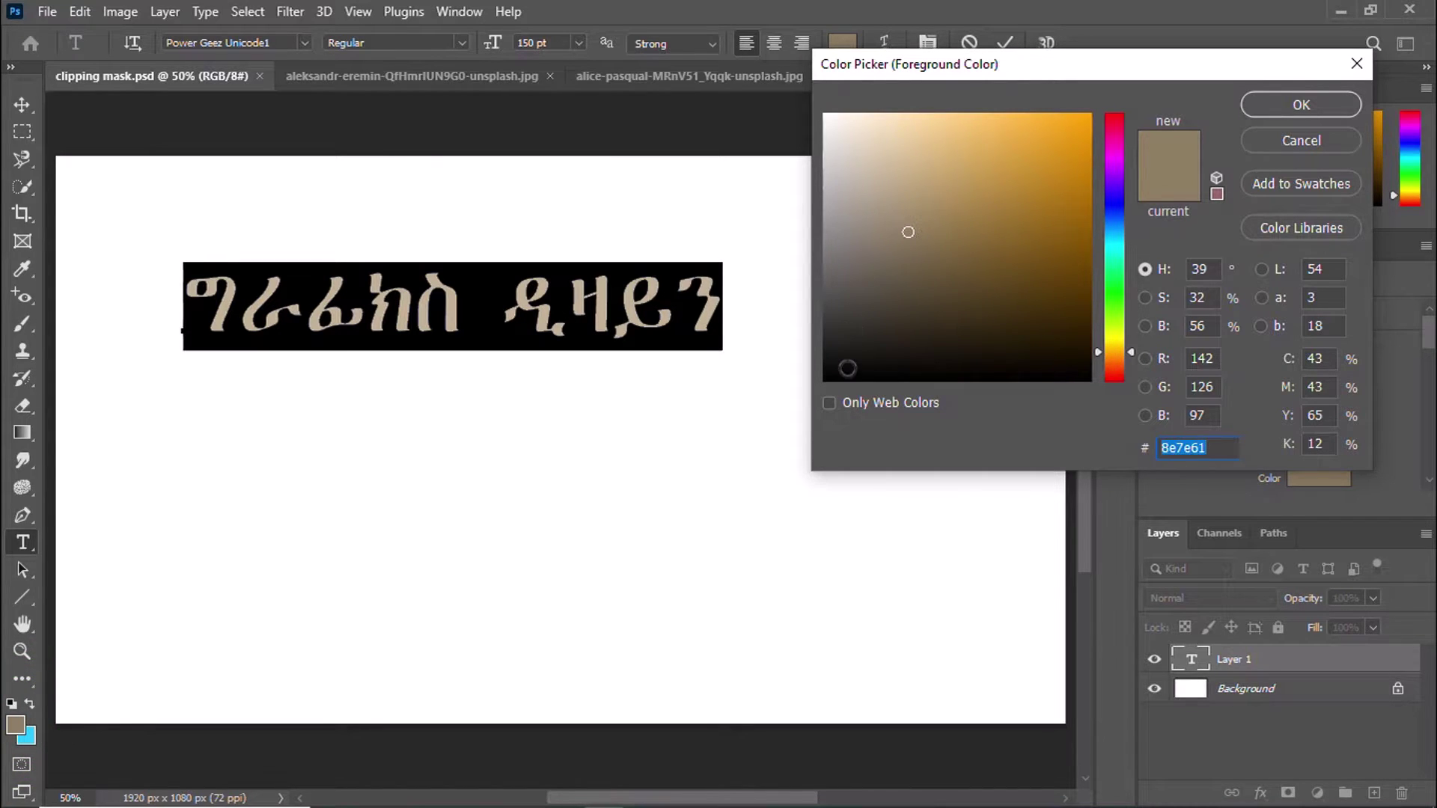
drag(846, 370, 823, 382)
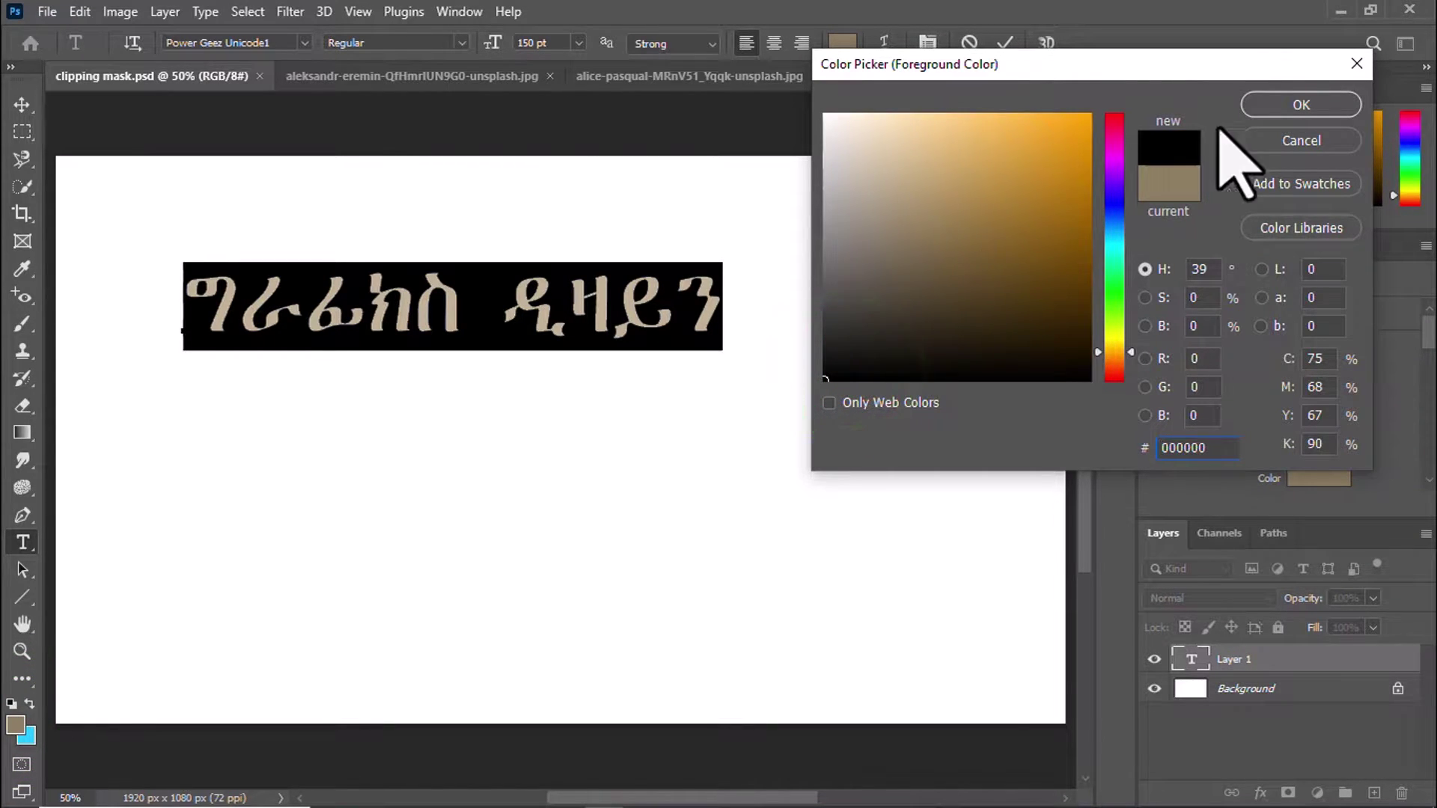
click(1292, 102)
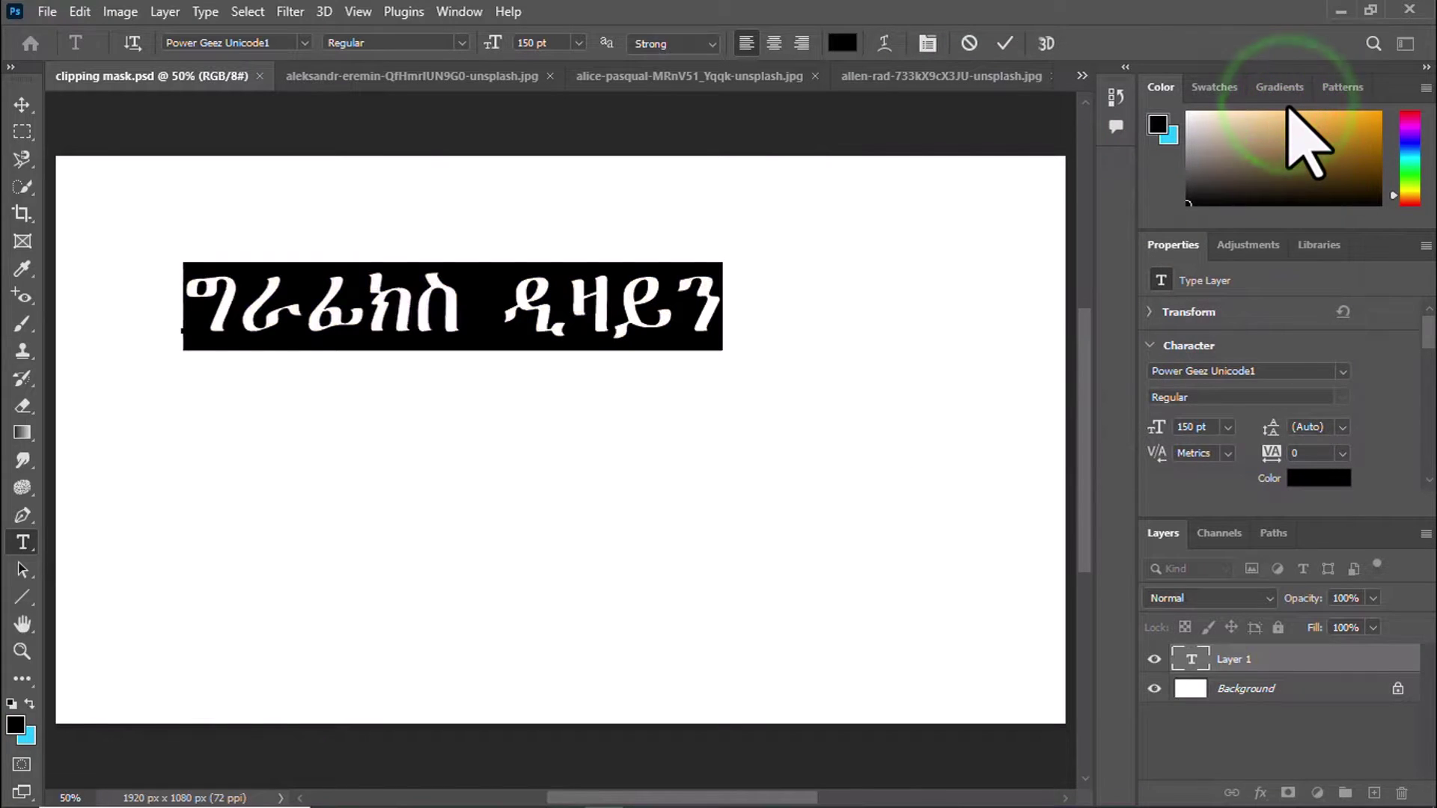
click(21, 106)
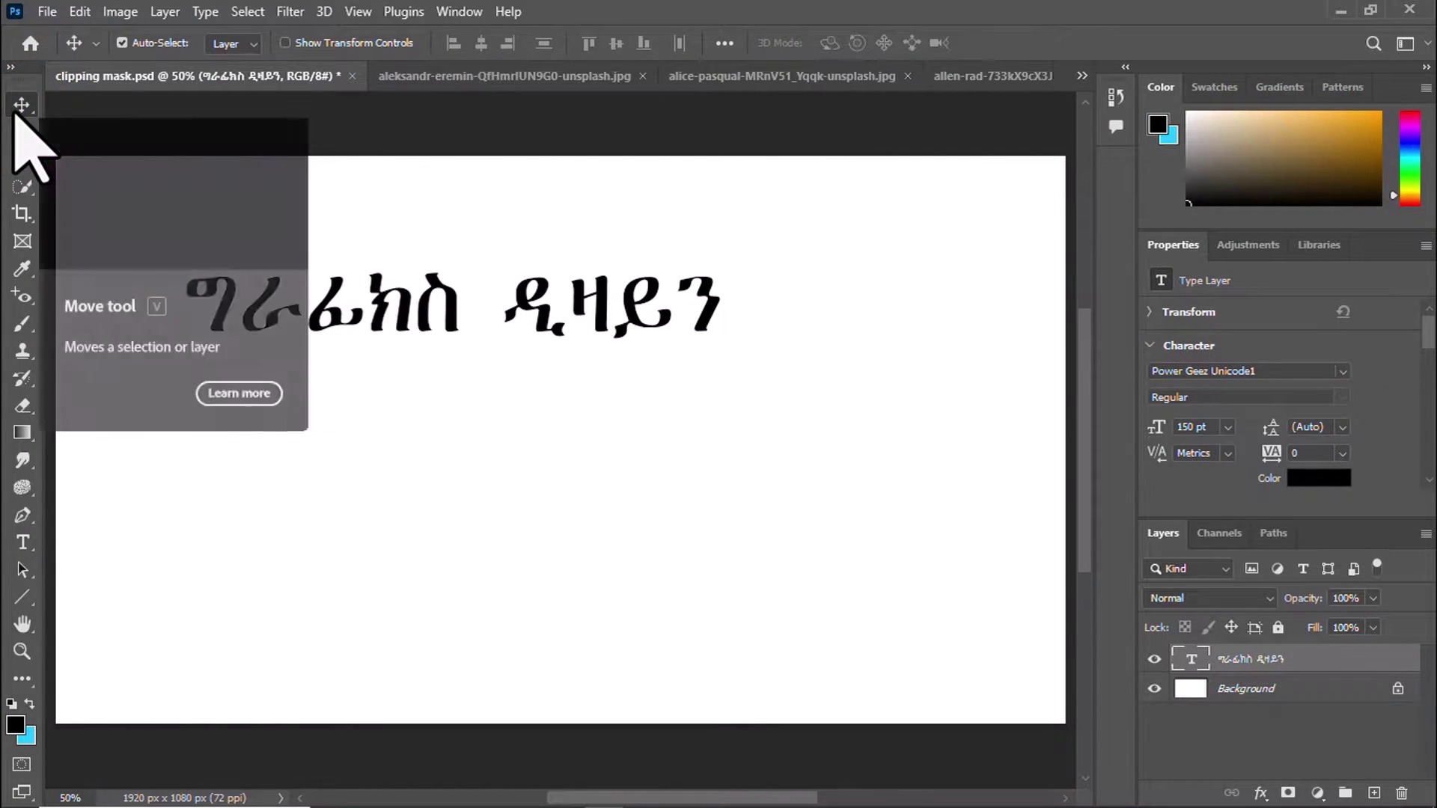
click(1280, 687)
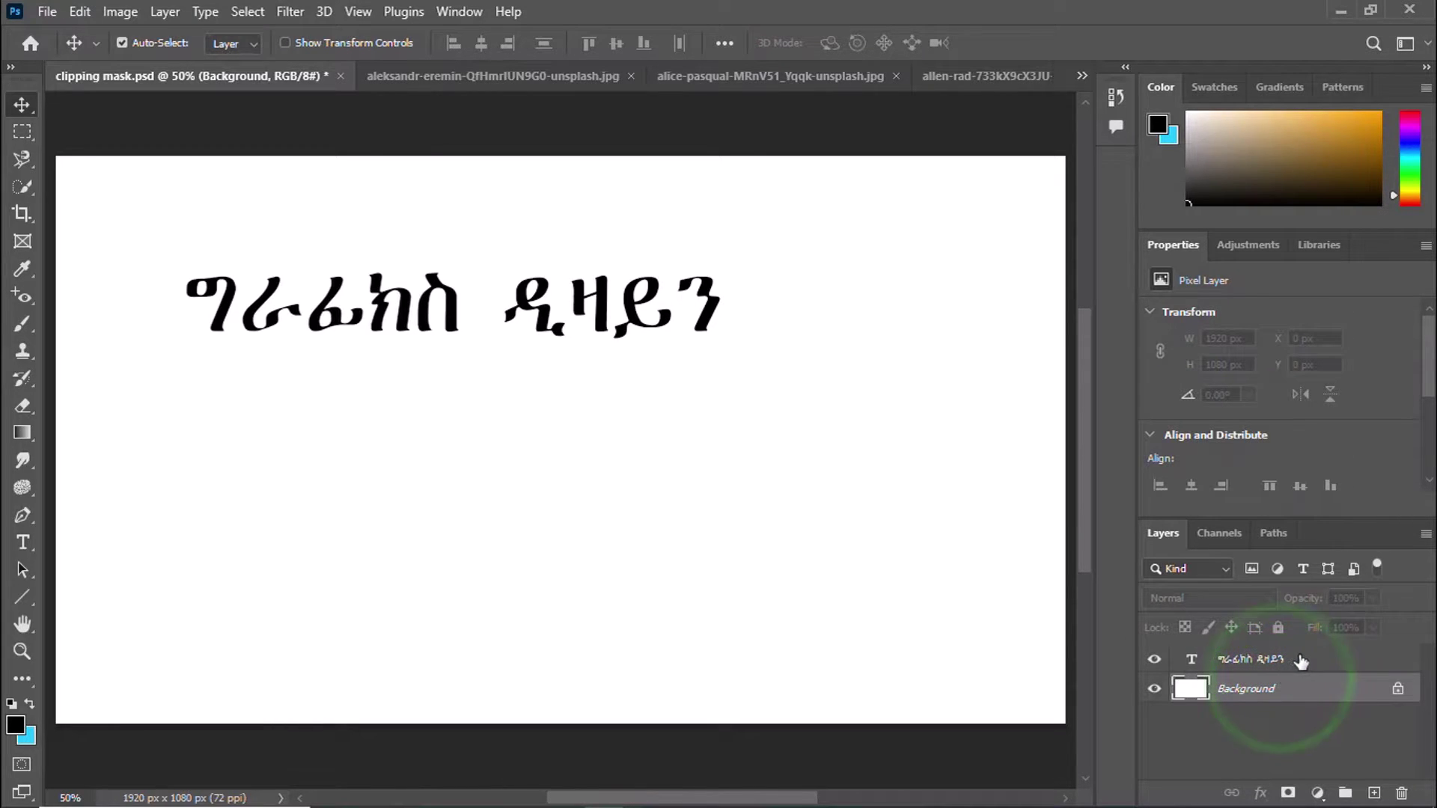
click(1301, 660)
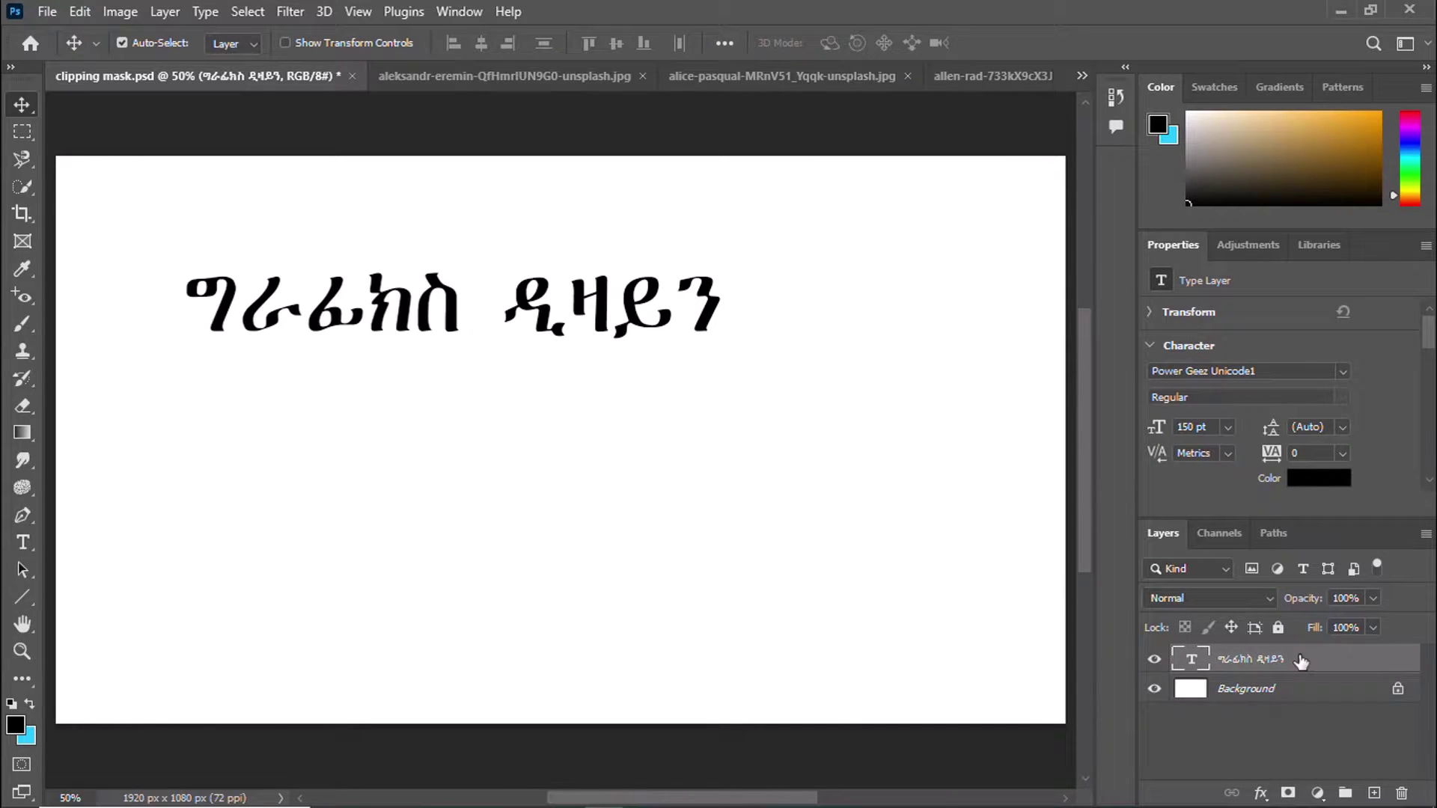
Scale the Amharic text to about 168% (252.74 pt) and shift it left and up
key(ctrl+t)
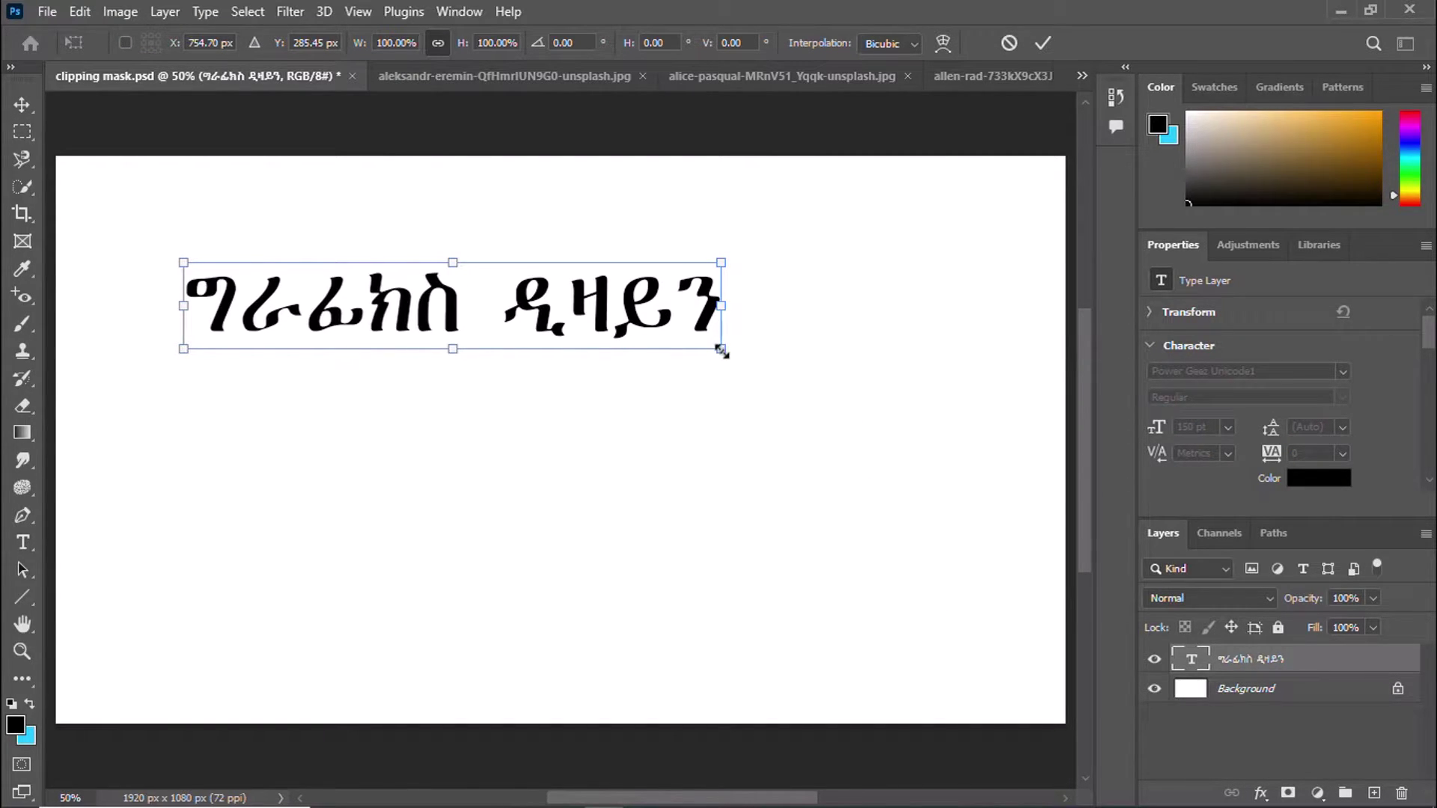
mouse_move(721, 349)
mouse_down()
mouse_move(886, 477)
mouse_move(1005, 476)
mouse_up()
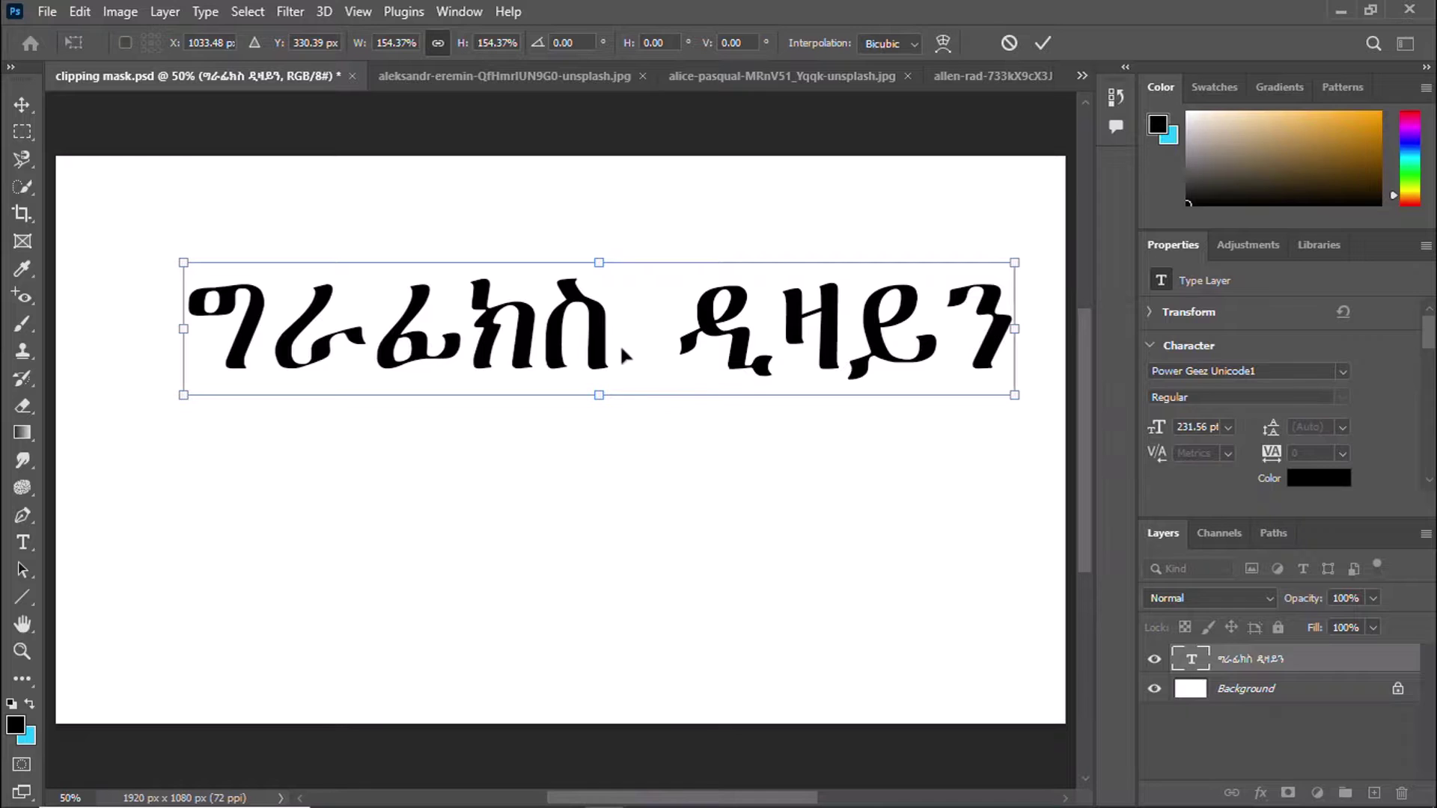
mouse_move(614, 307)
mouse_down()
mouse_move(541, 298)
mouse_move(556, 324)
mouse_up()
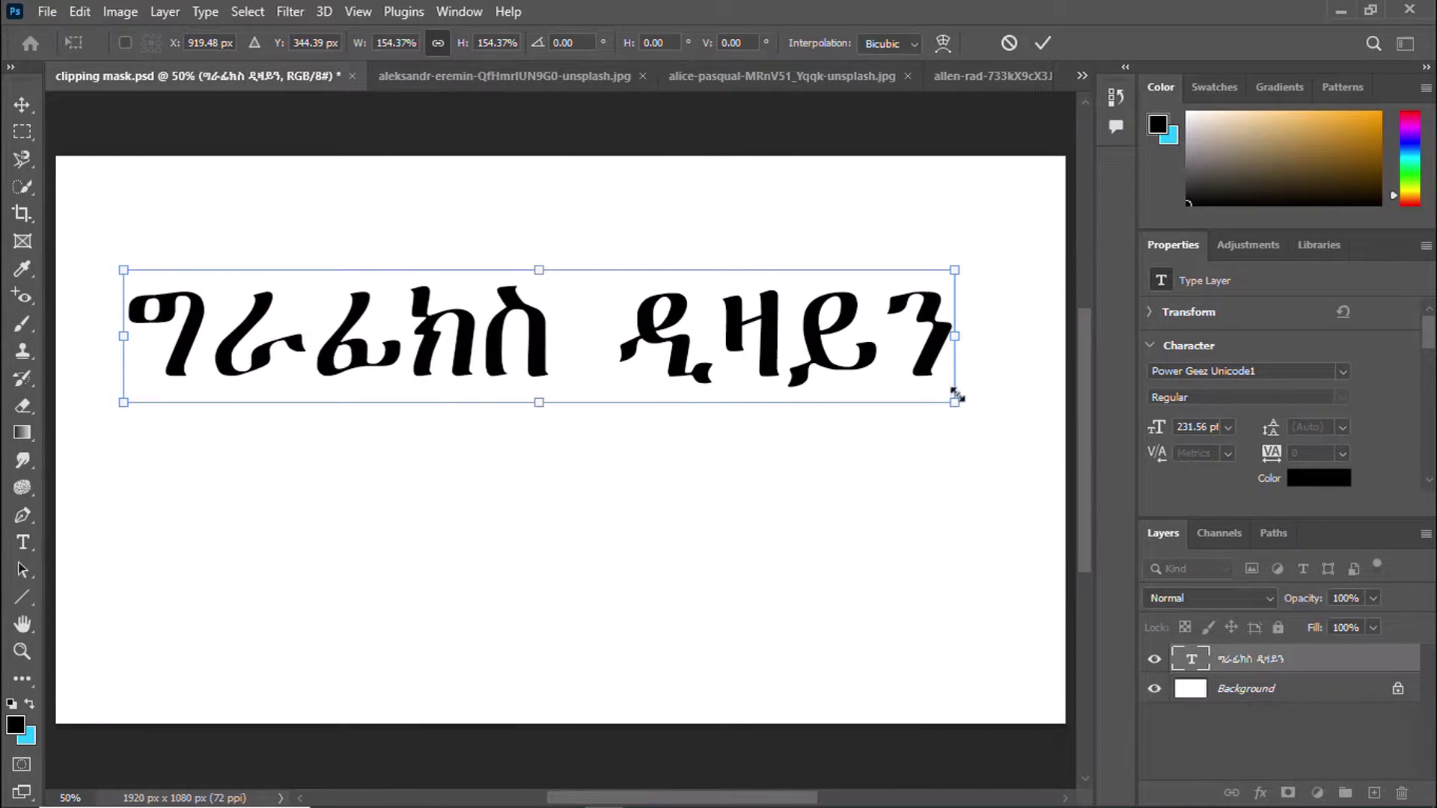
drag(955, 402, 1027, 451)
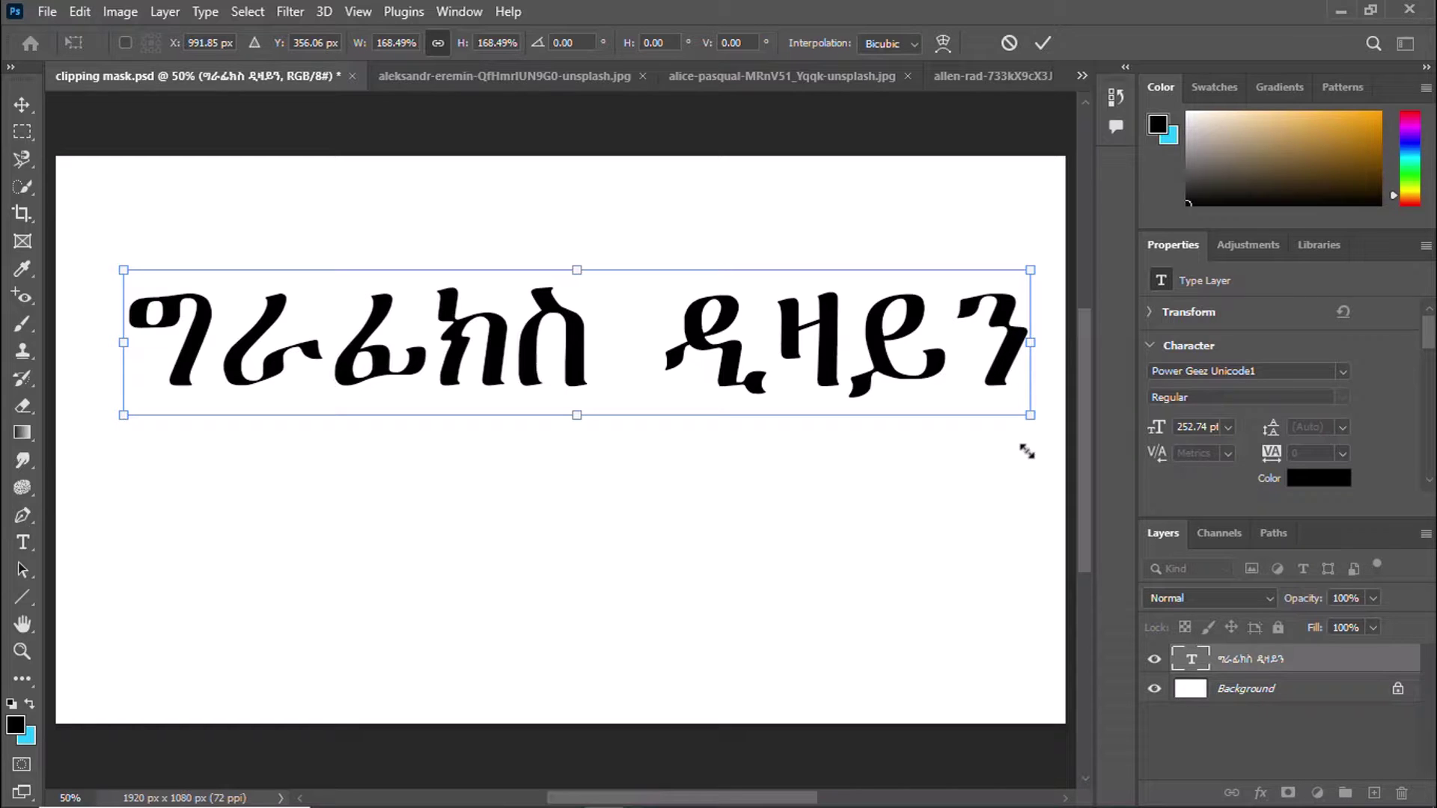
click(1043, 43)
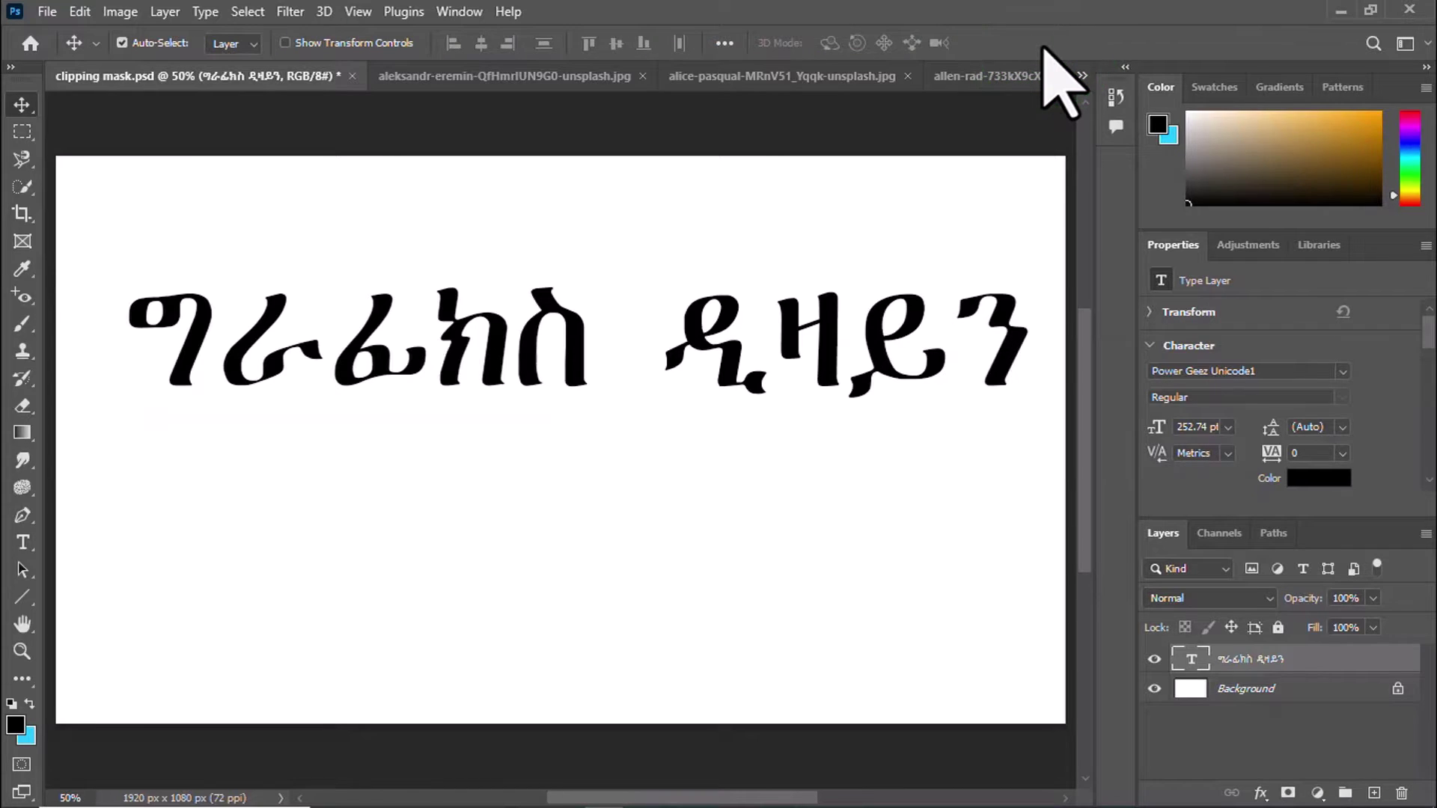
Select a rectangle around the large sunflower head, then return to clipping mask.psd
click(477, 75)
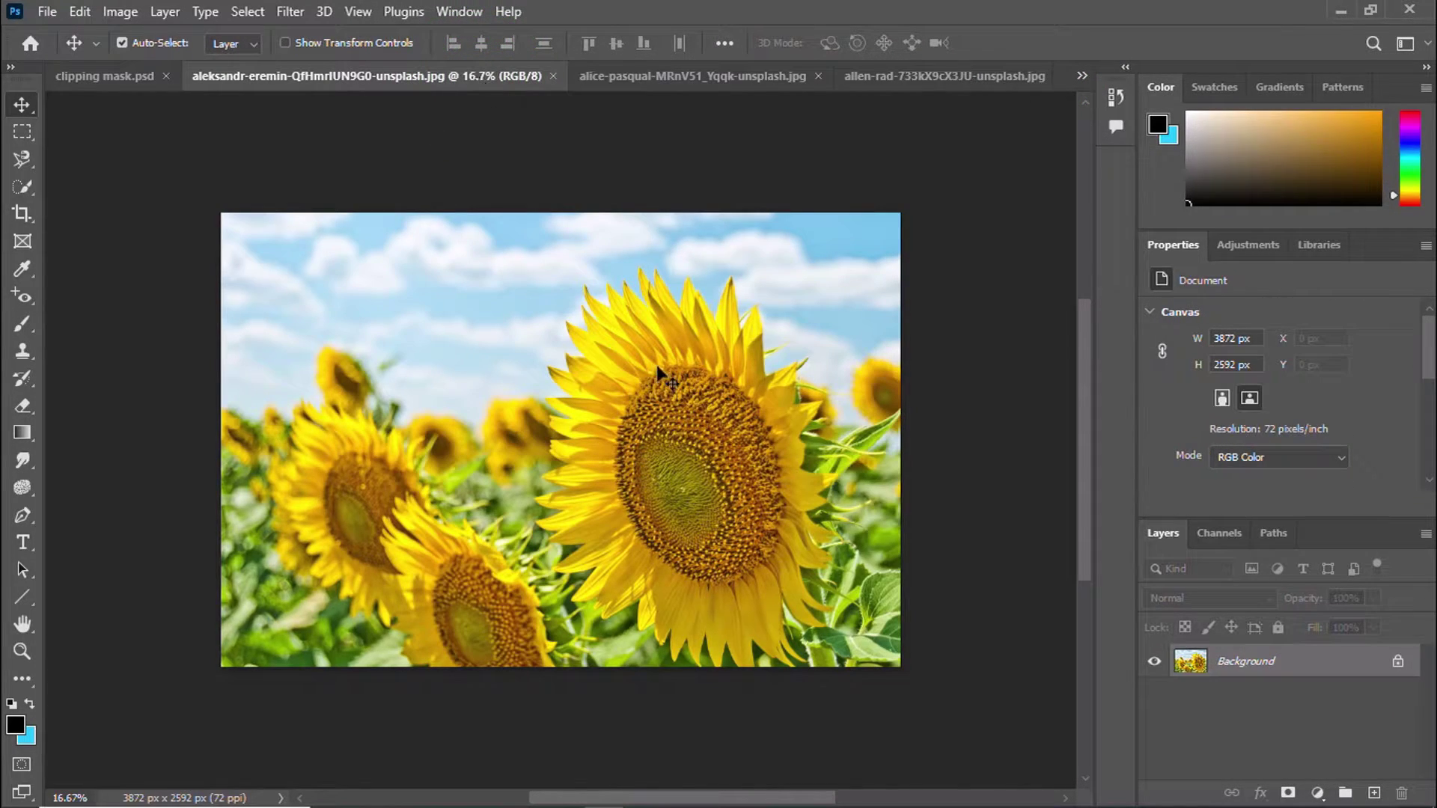
click(21, 131)
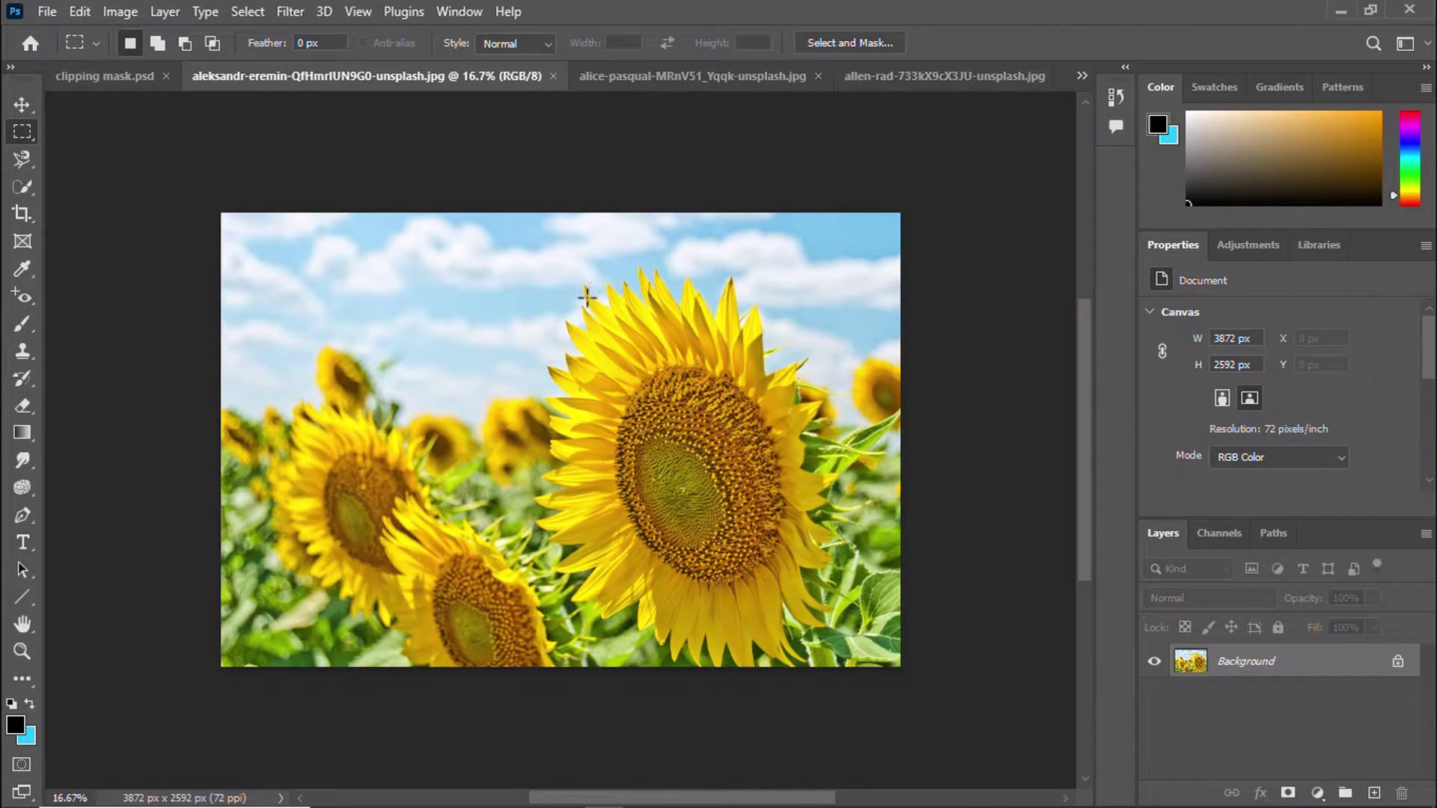
mouse_move(561, 305)
mouse_down()
mouse_move(637, 346)
mouse_move(775, 537)
mouse_move(790, 534)
mouse_up()
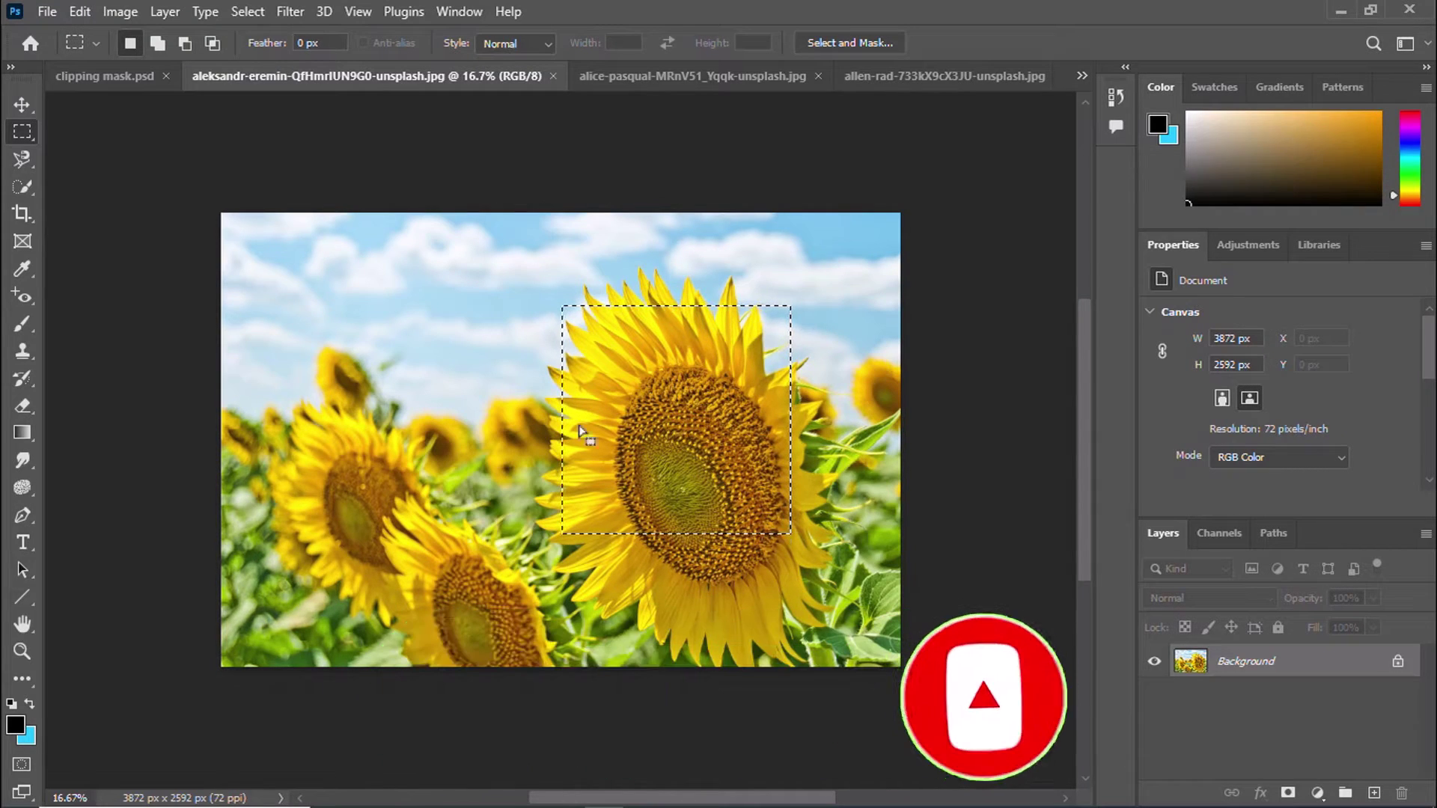
click(101, 77)
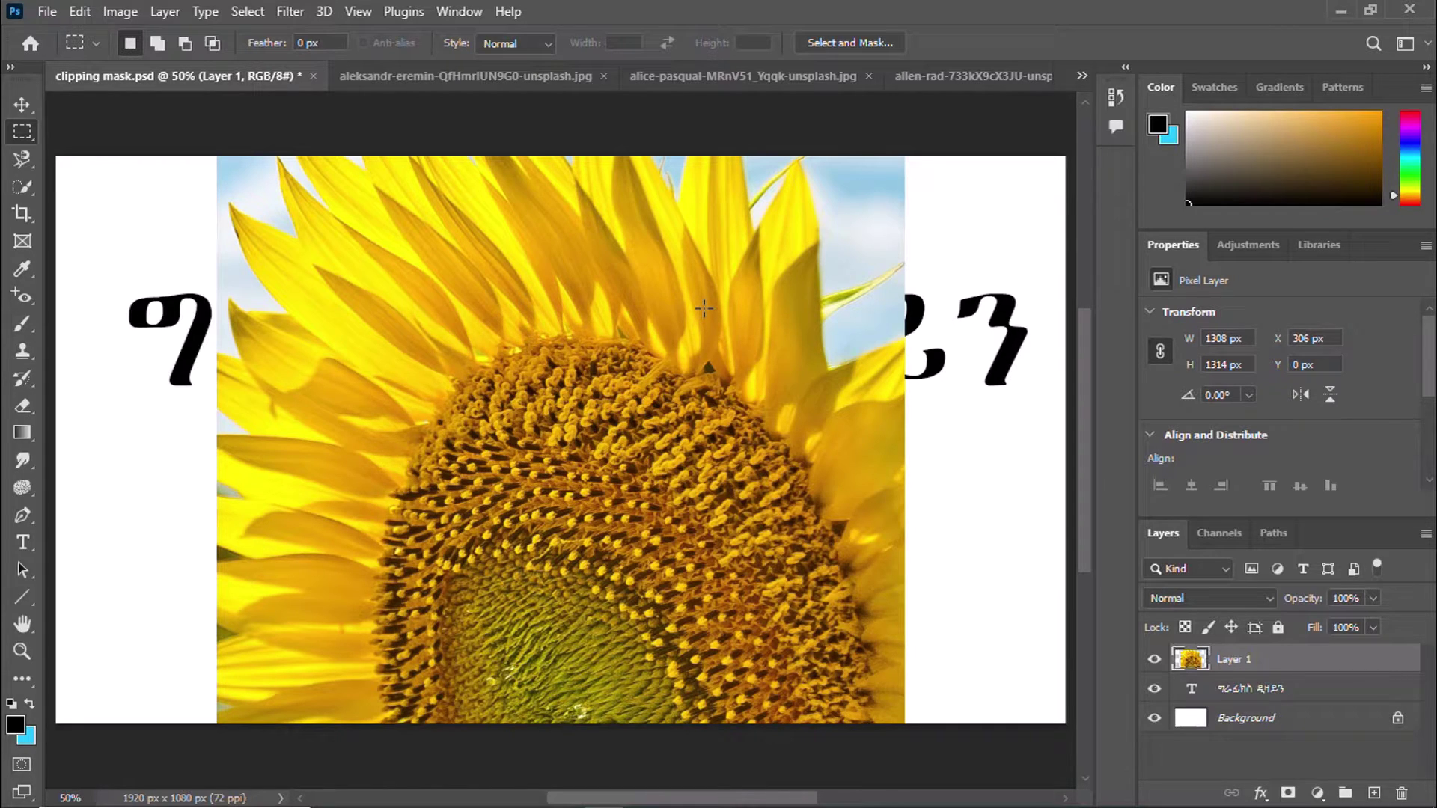
Shrink the sunflower layer to 456 × 458 px and place it at X 128, Y 249
key(ctrl+t)
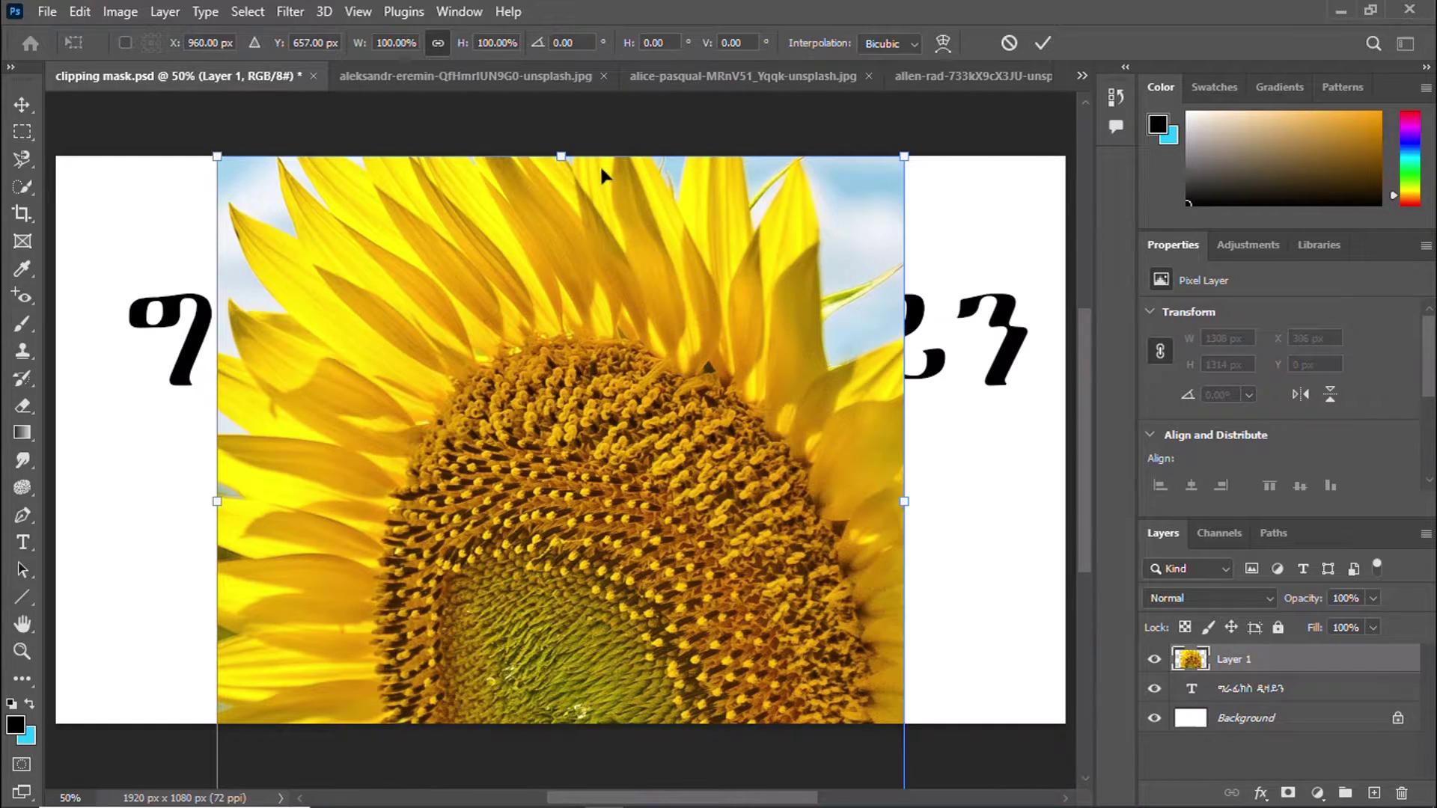
drag(904, 155, 617, 582)
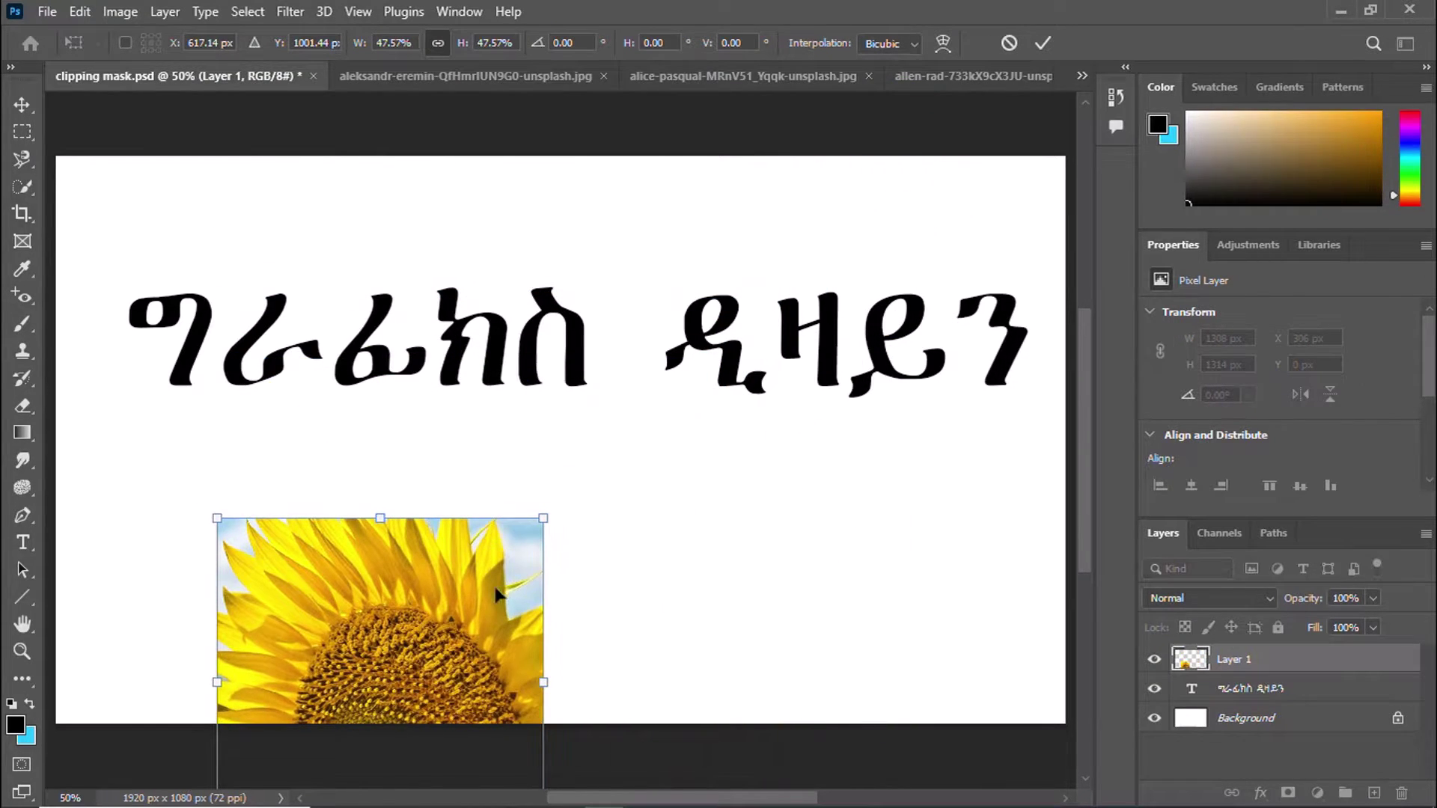
drag(479, 599, 367, 344)
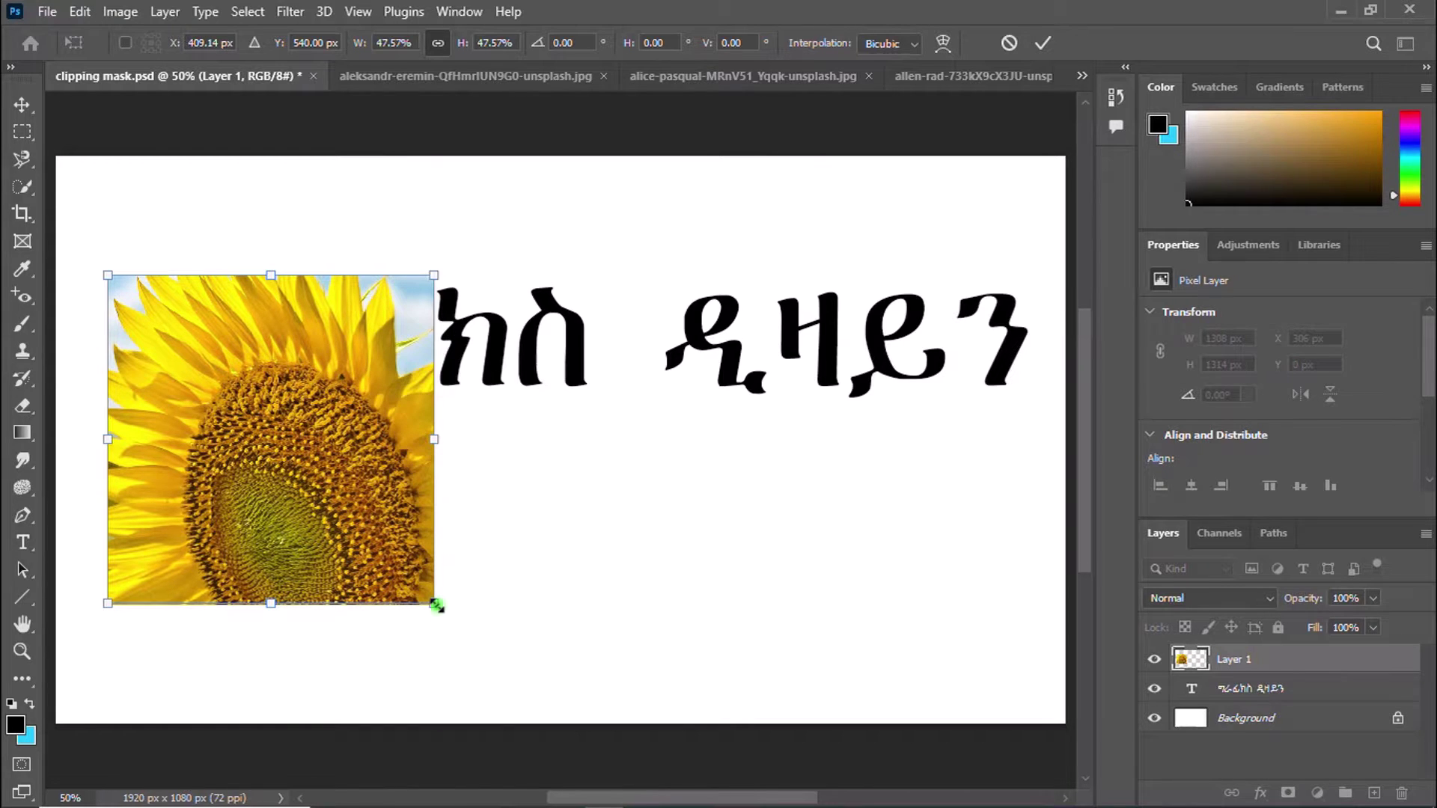
mouse_move(436, 605)
mouse_down()
mouse_move(313, 451)
mouse_move(373, 496)
mouse_up()
drag(293, 322, 308, 325)
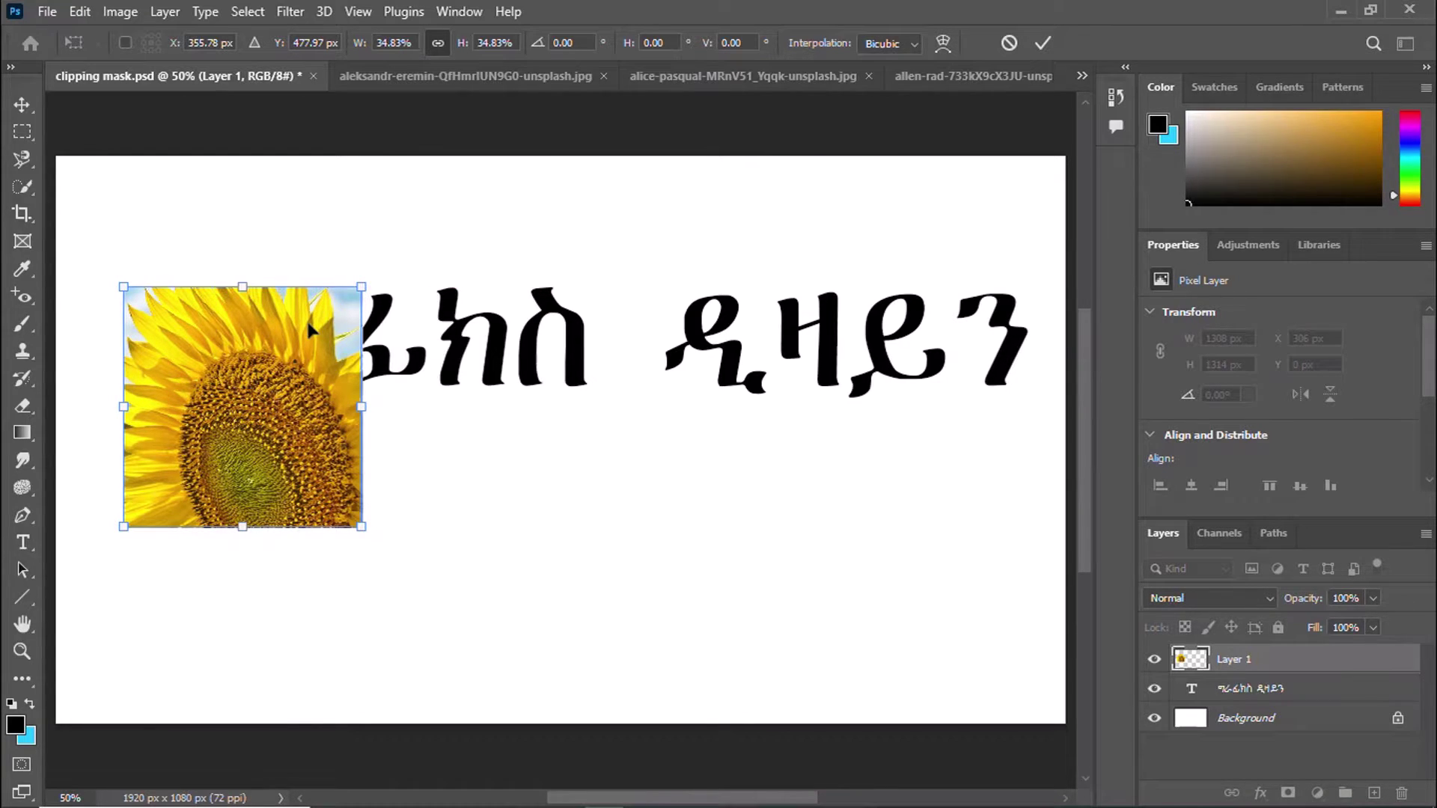
key(Return)
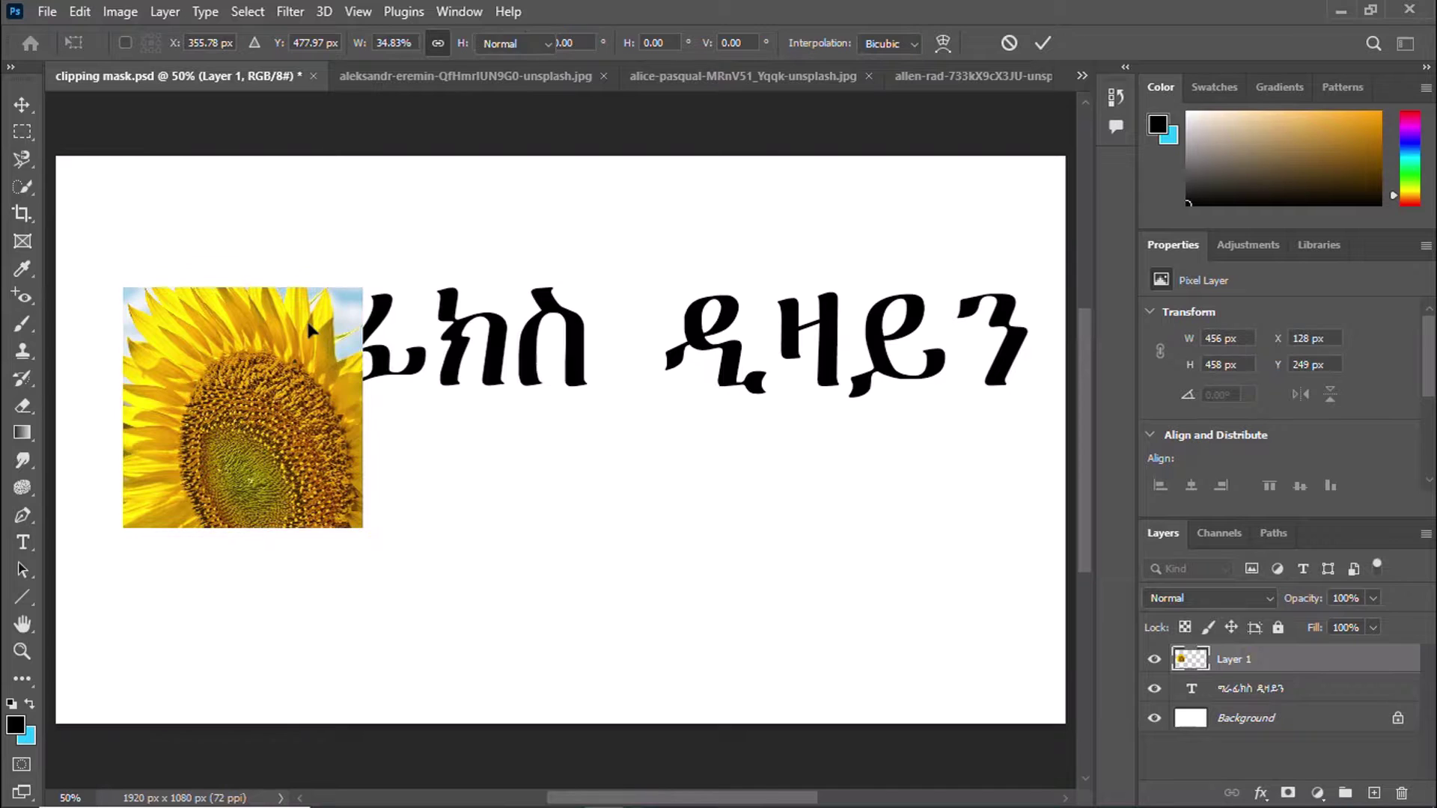
Clip the sunflower layer into the text, then release the clipping mask again
right_click(1227, 665)
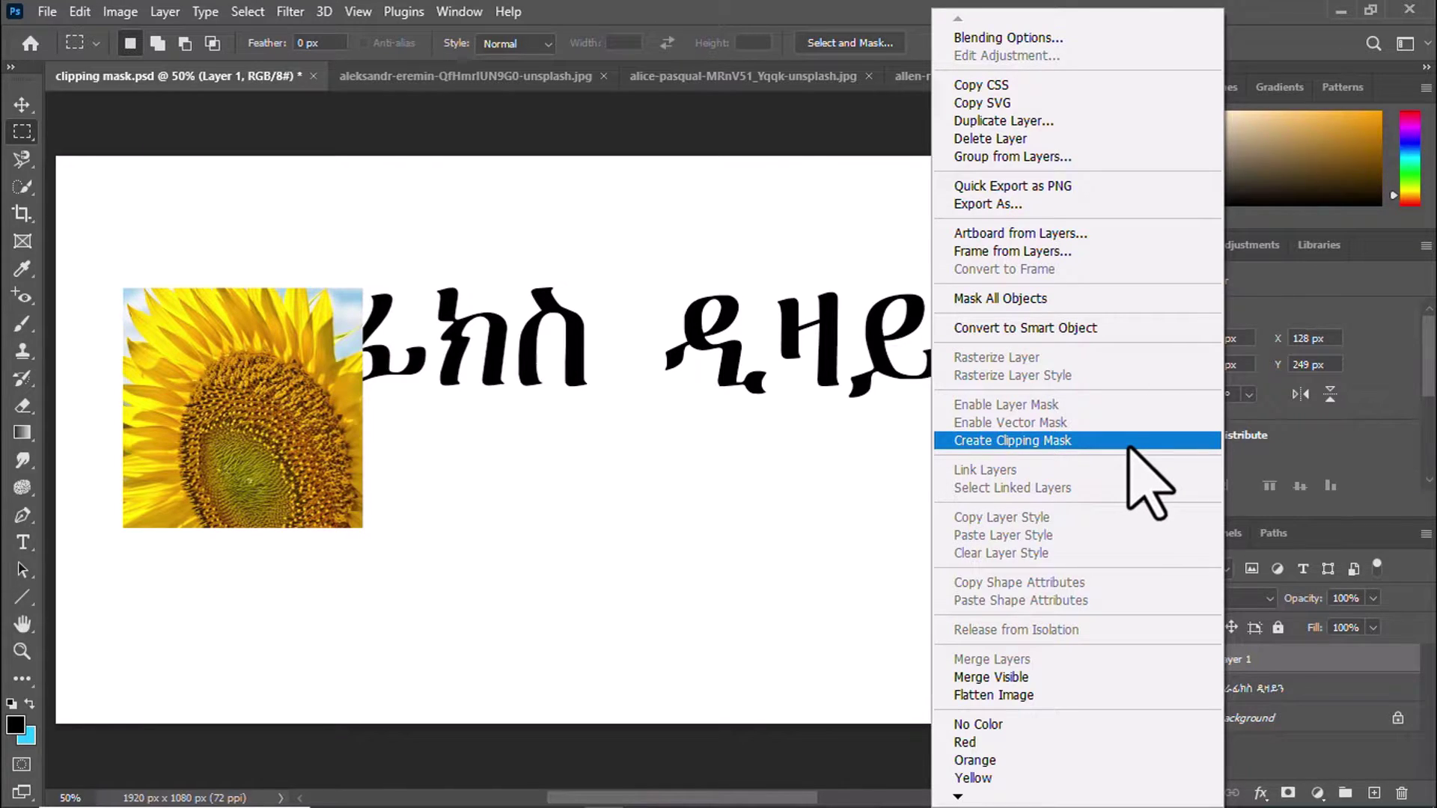
click(1129, 448)
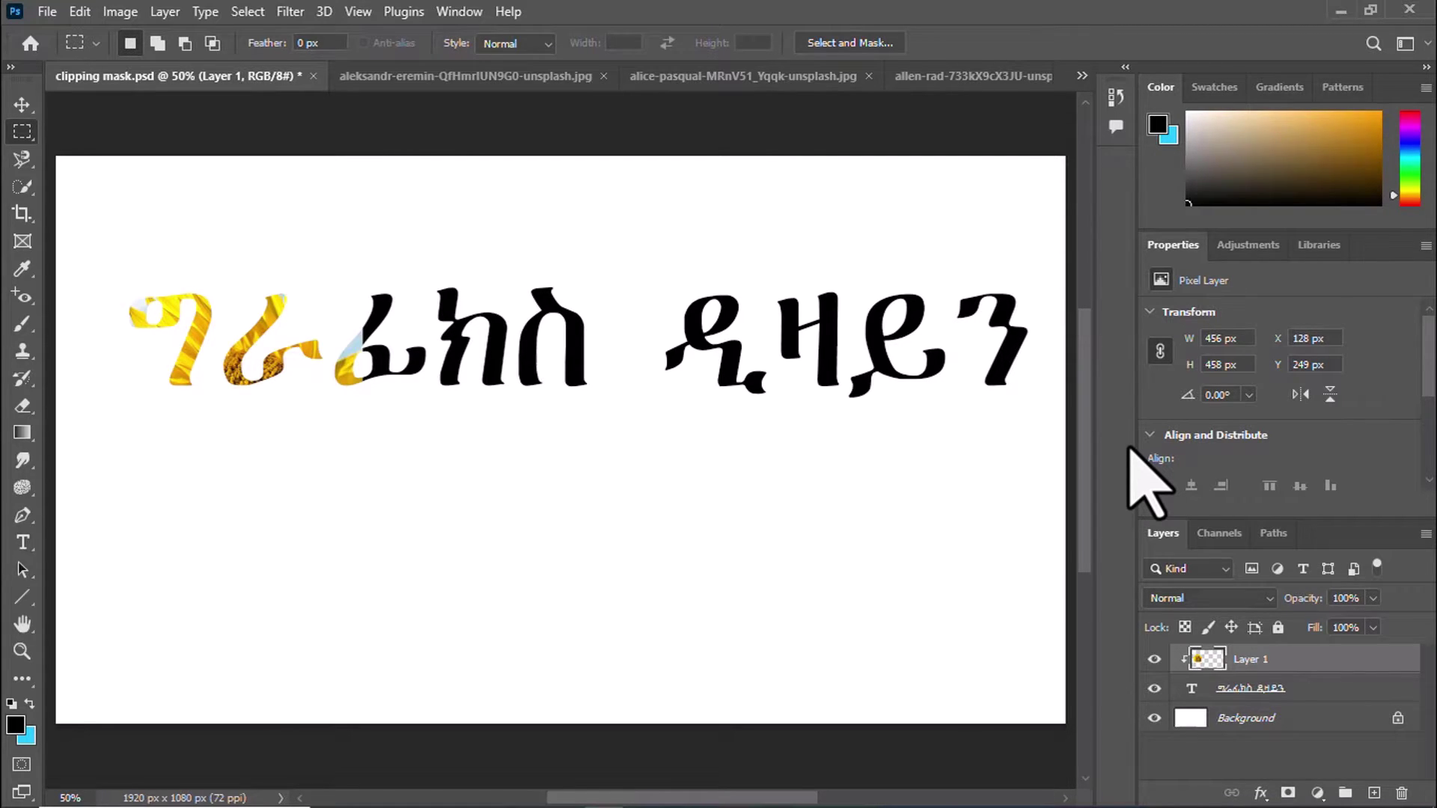
right_click(1263, 657)
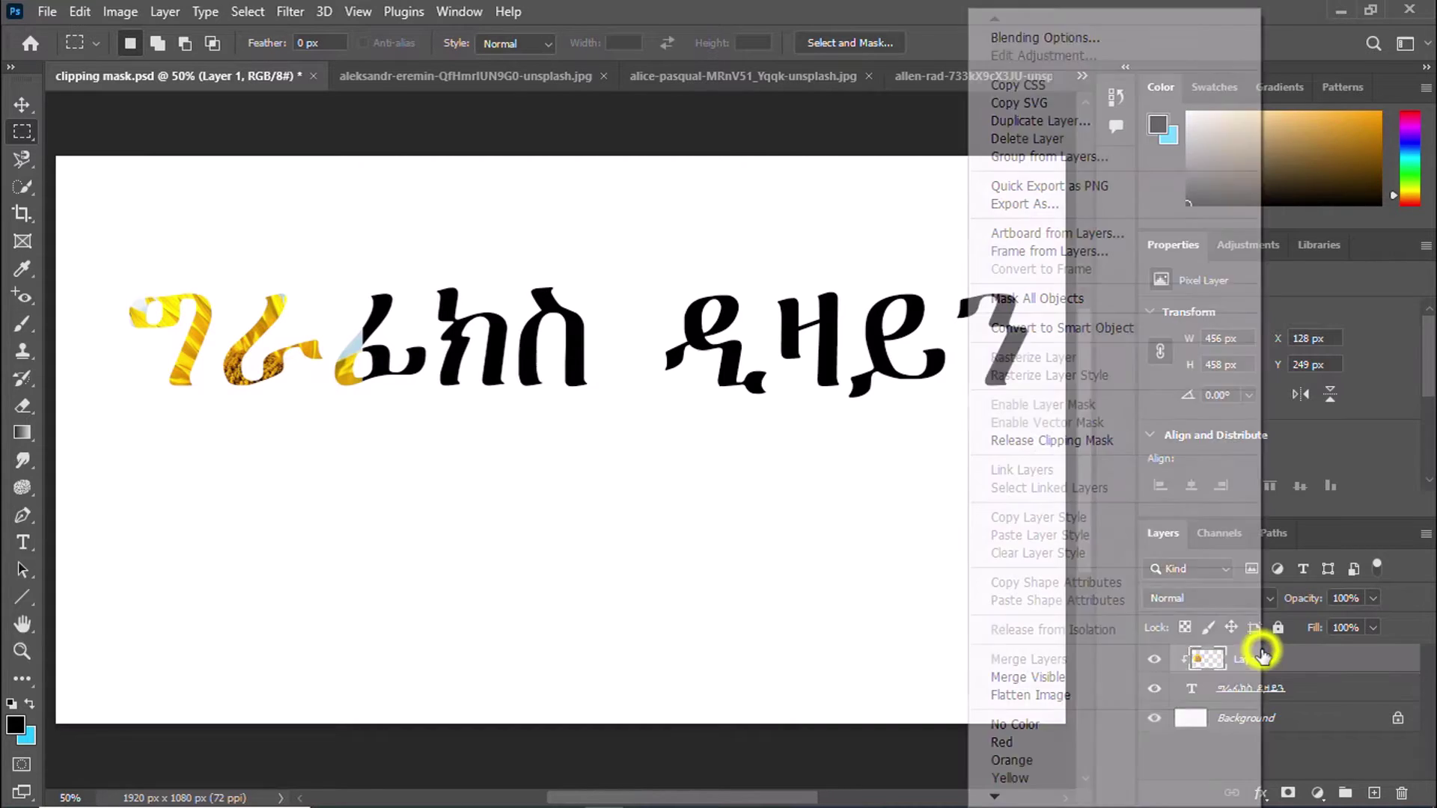
click(1074, 443)
Nudge the sunflower layer up to Y 237 with the Move tool
click(22, 104)
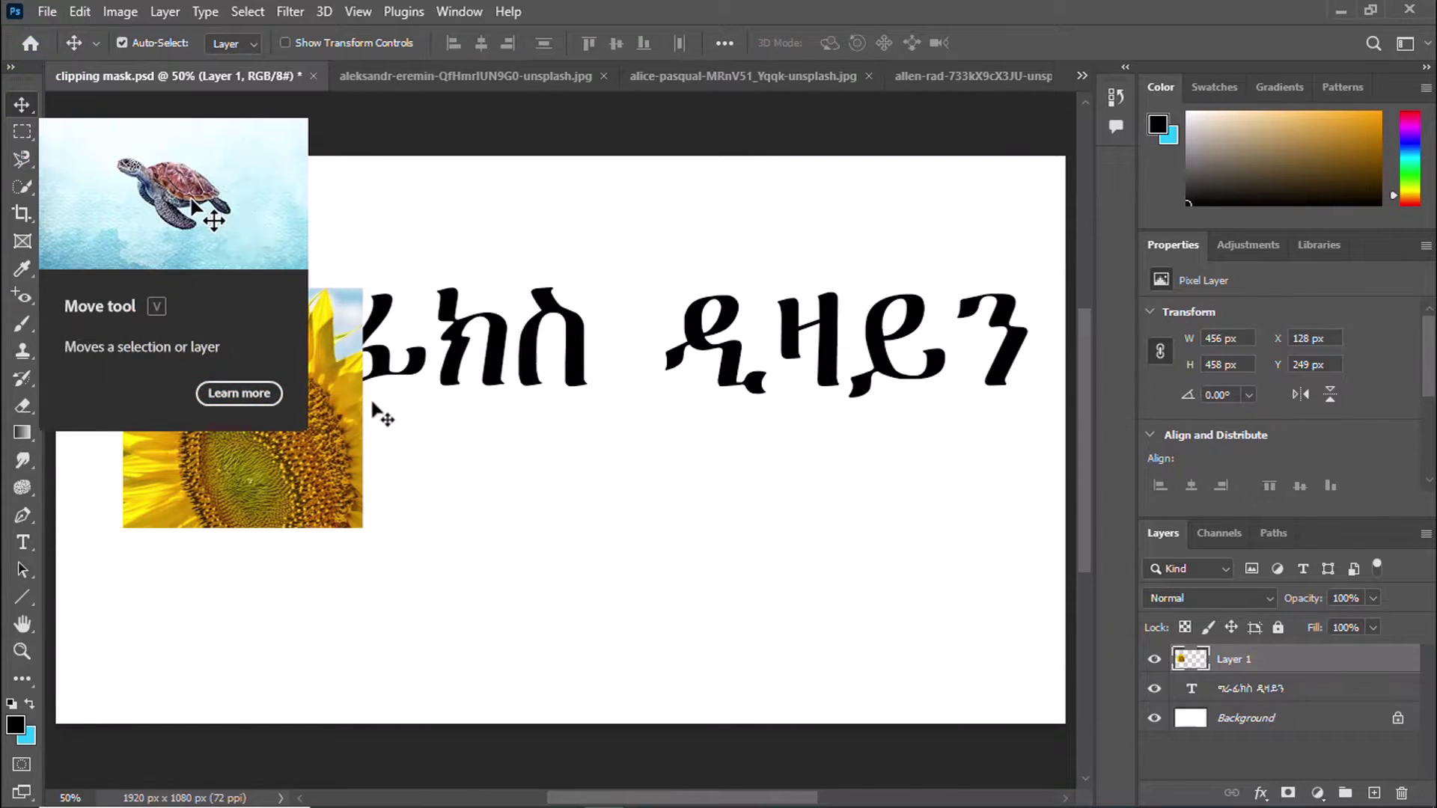
key(Up)
key(Up)
key(Up)
key(Up)
key(Up)
key(Up)
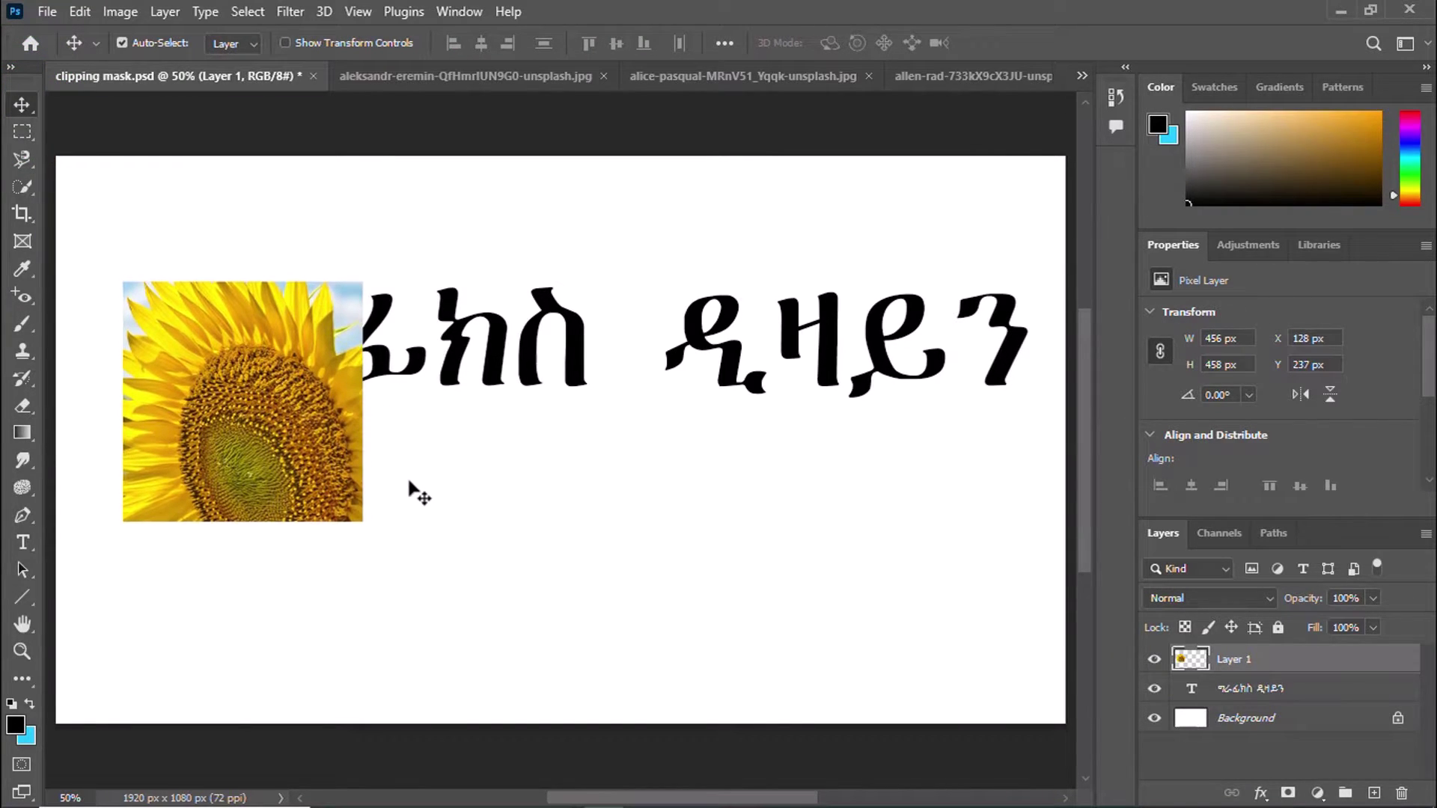
key(Up)
key(Up)
key(Up)
key(Up)
key(Up)
key(Up)
key(Up)
key(Up)
key(Up)
key(Up)
key(Up)
key(Up)
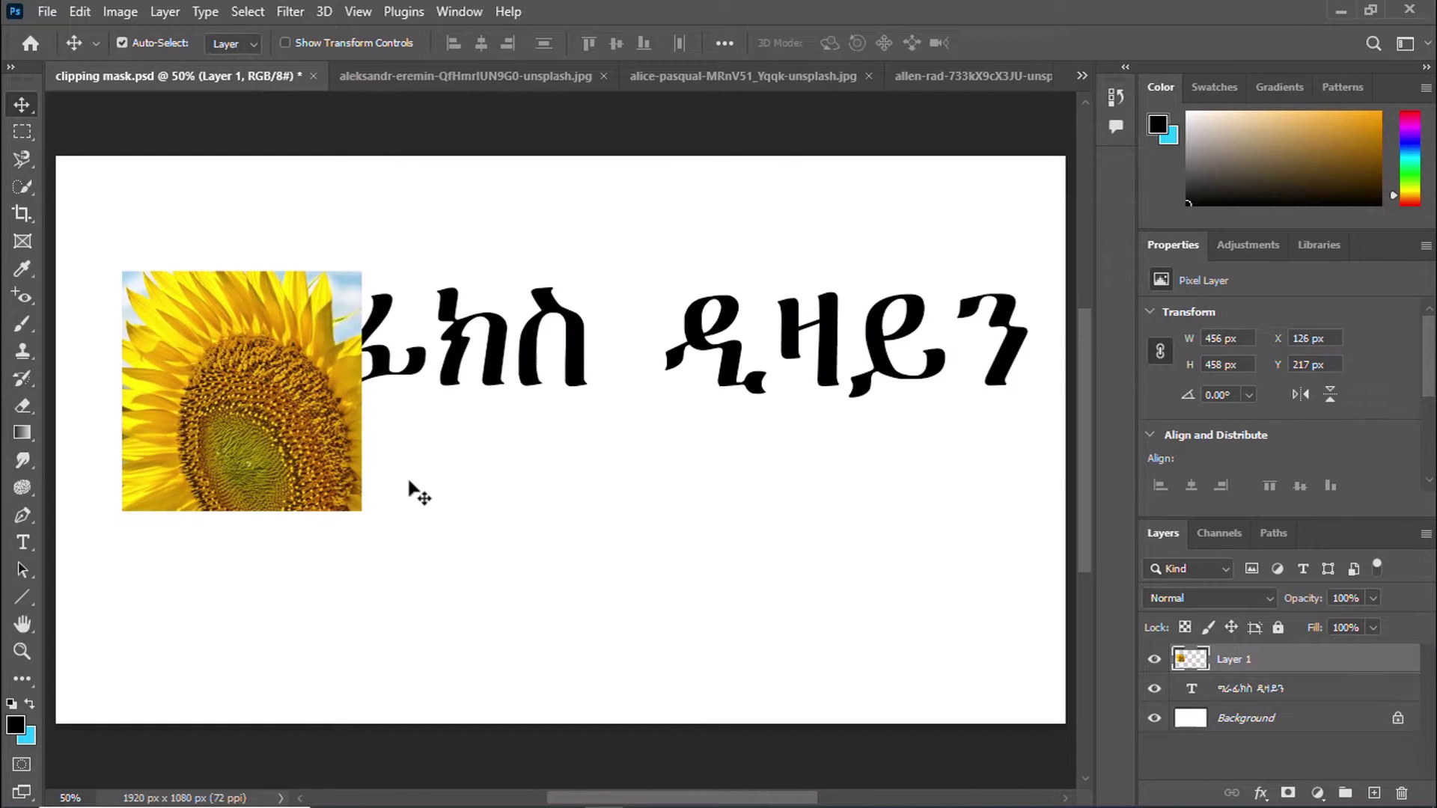
Move the sunflower layer up and left over the first letters and clip it to the text
key(Left)
key(Left)
key(Left)
drag(274, 429, 237, 369)
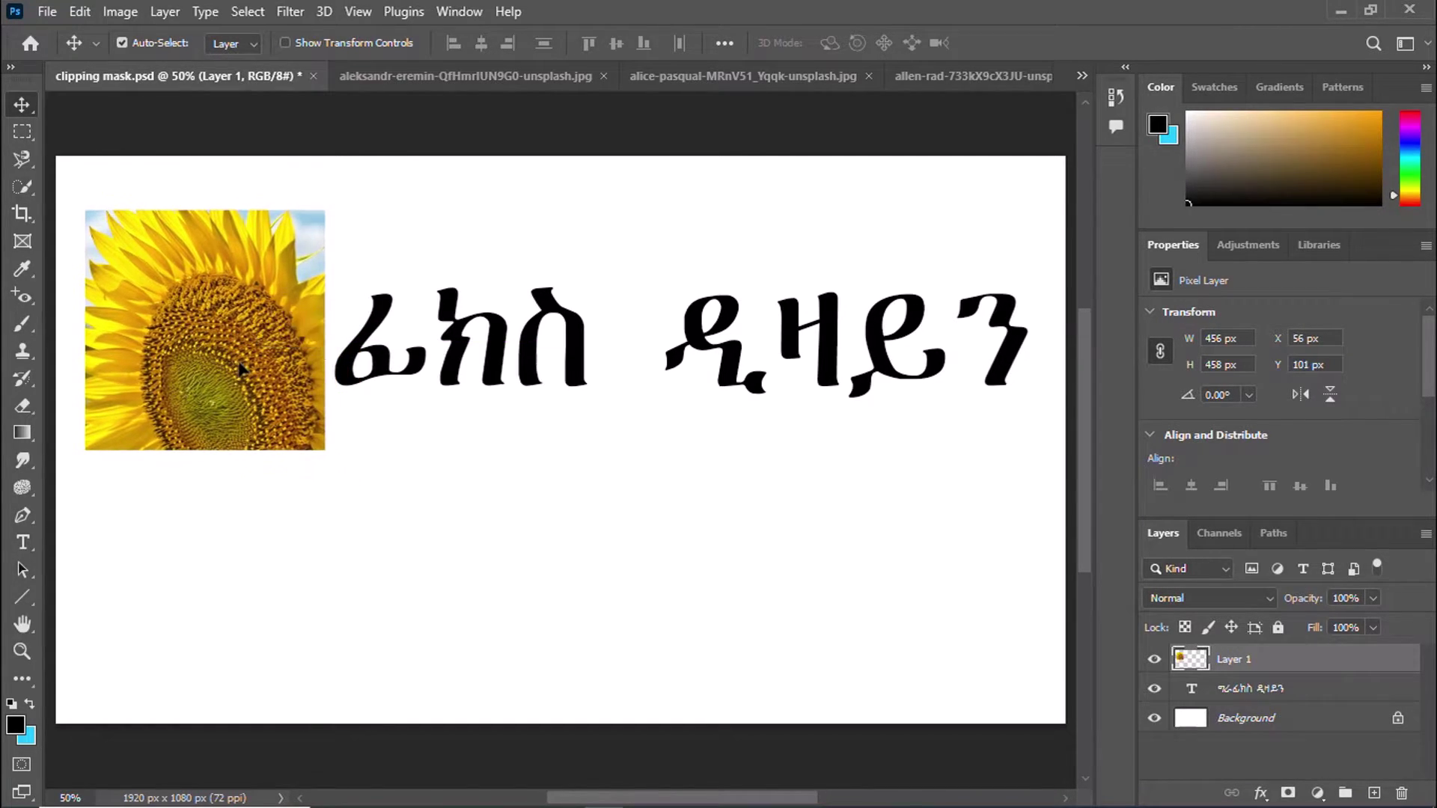
right_click(1225, 660)
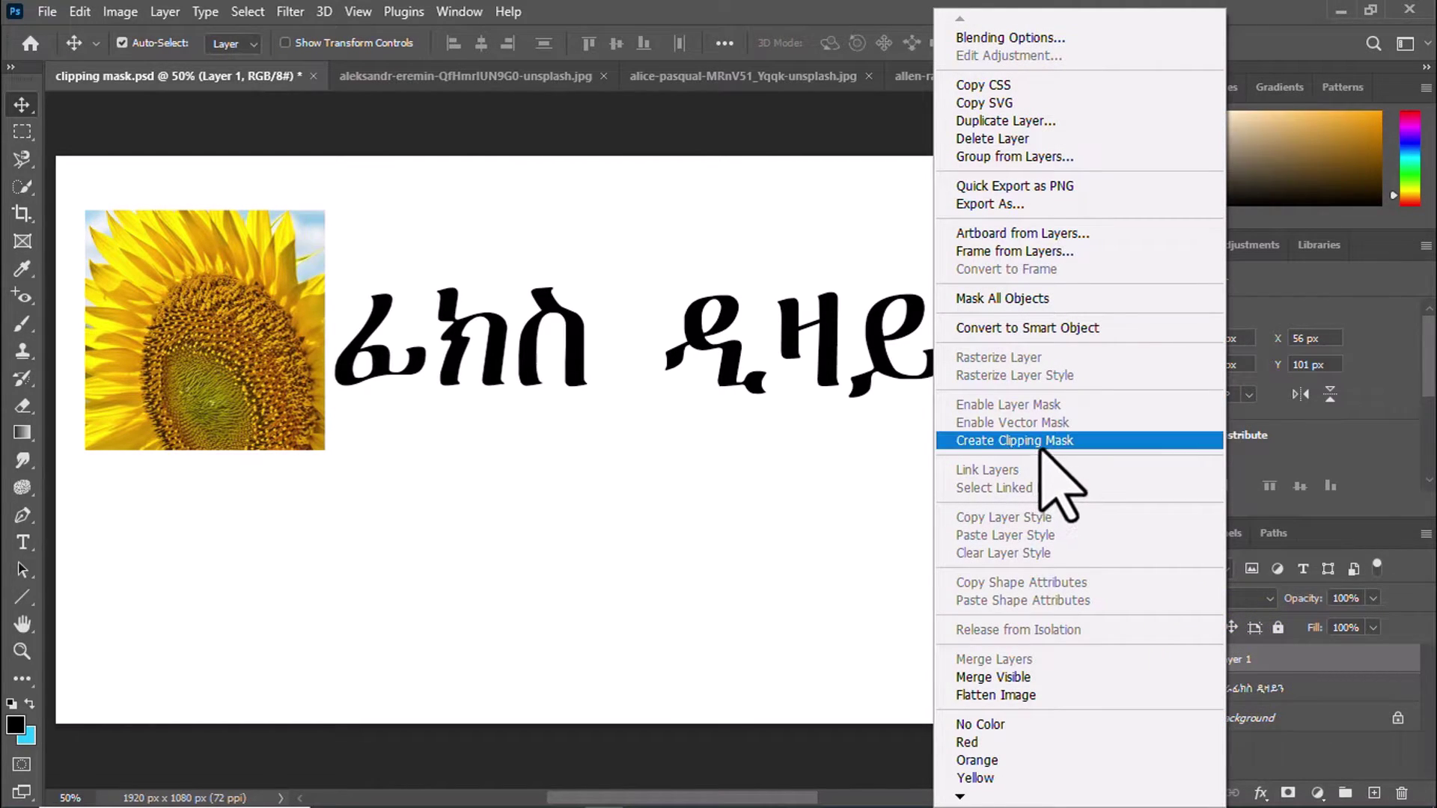
click(1041, 441)
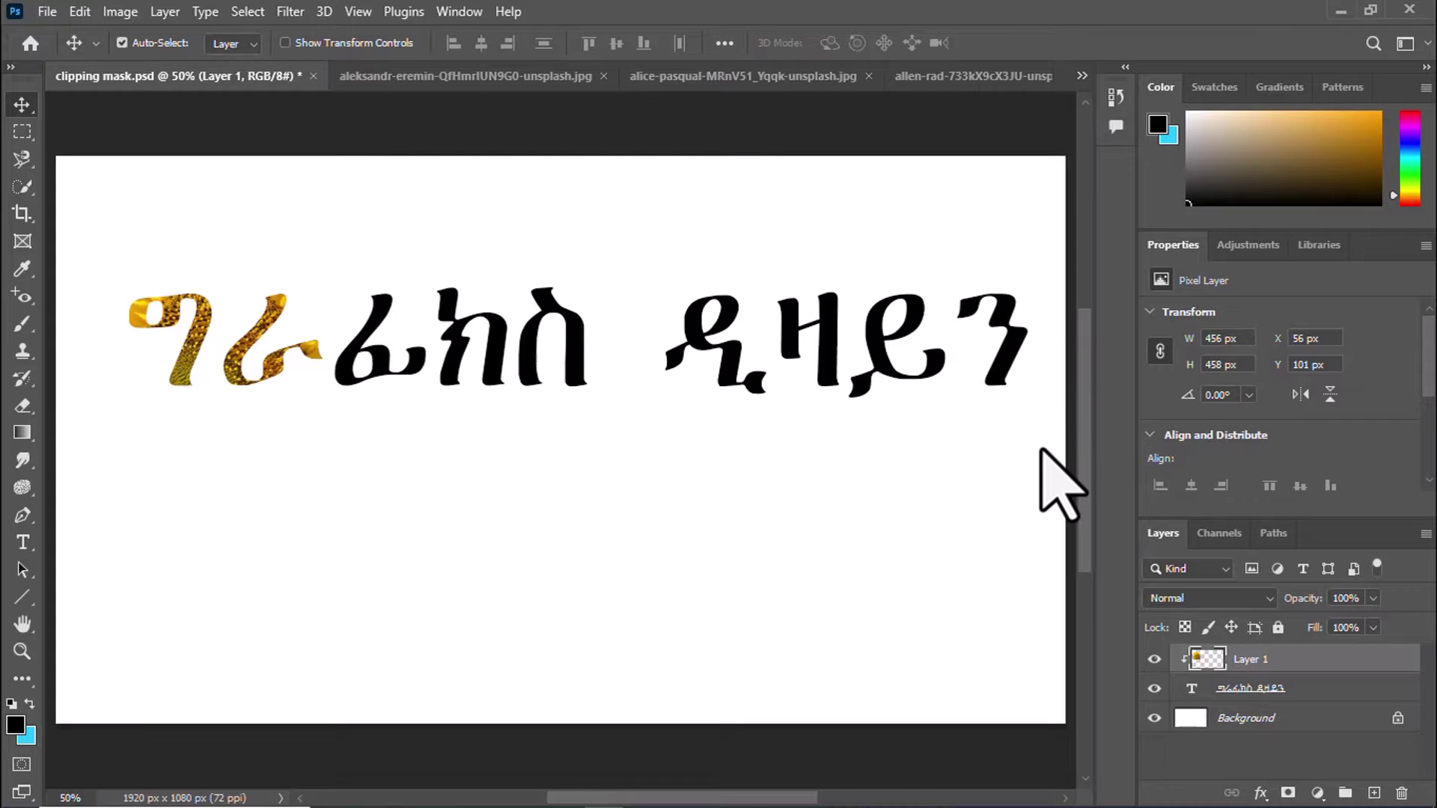
Erase the sunflower from the second Amharic character, then bring up the grass photo
click(23, 405)
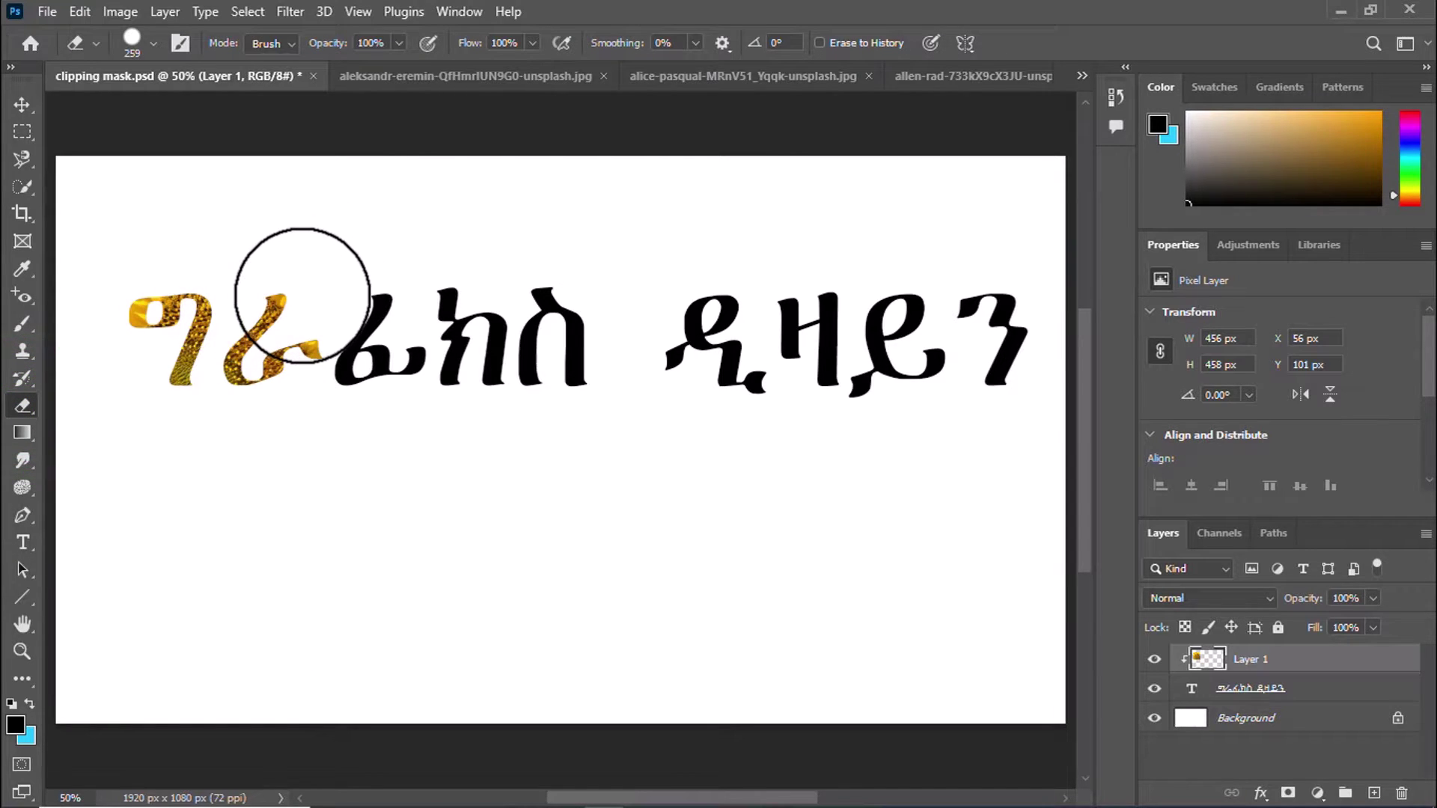
drag(302, 292, 273, 401)
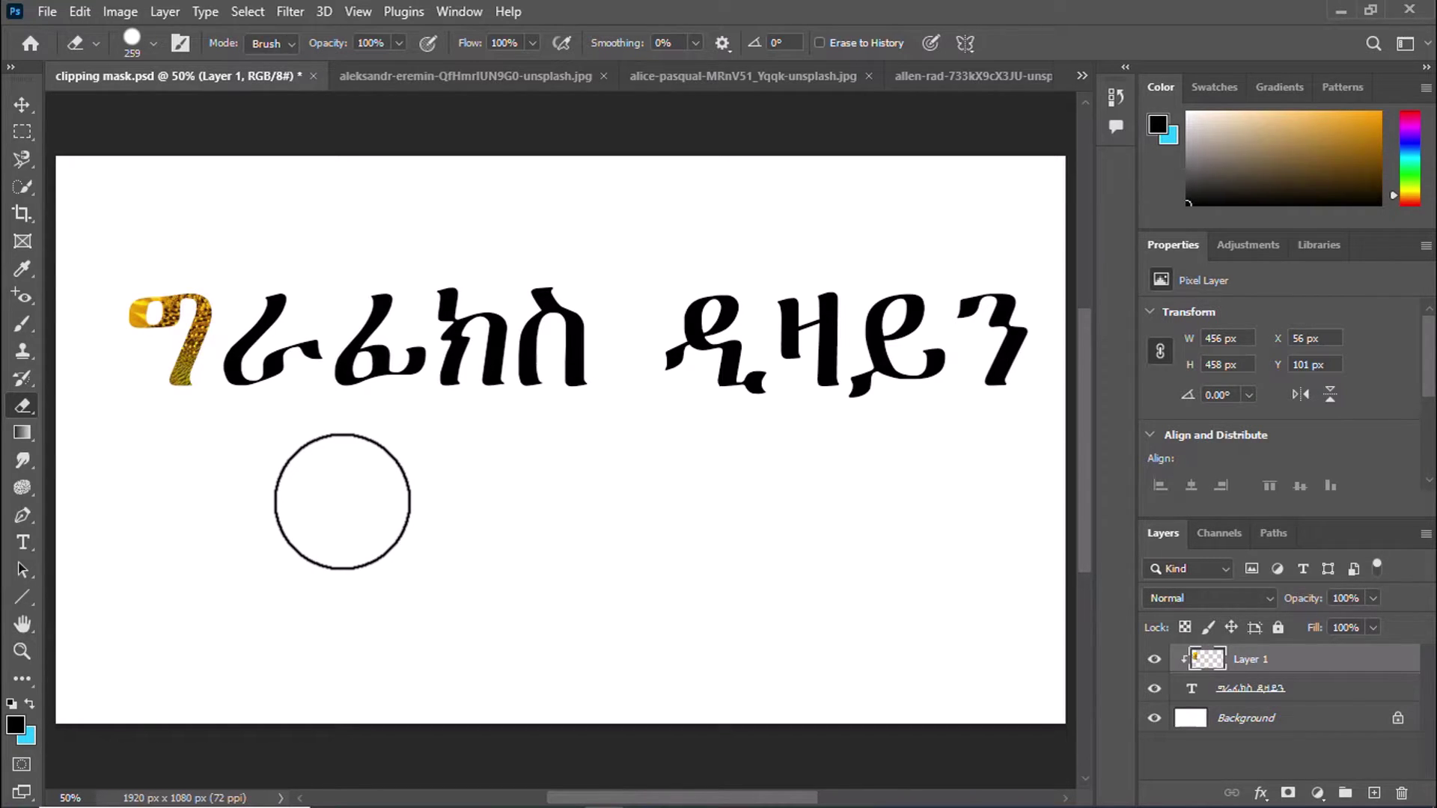
click(509, 75)
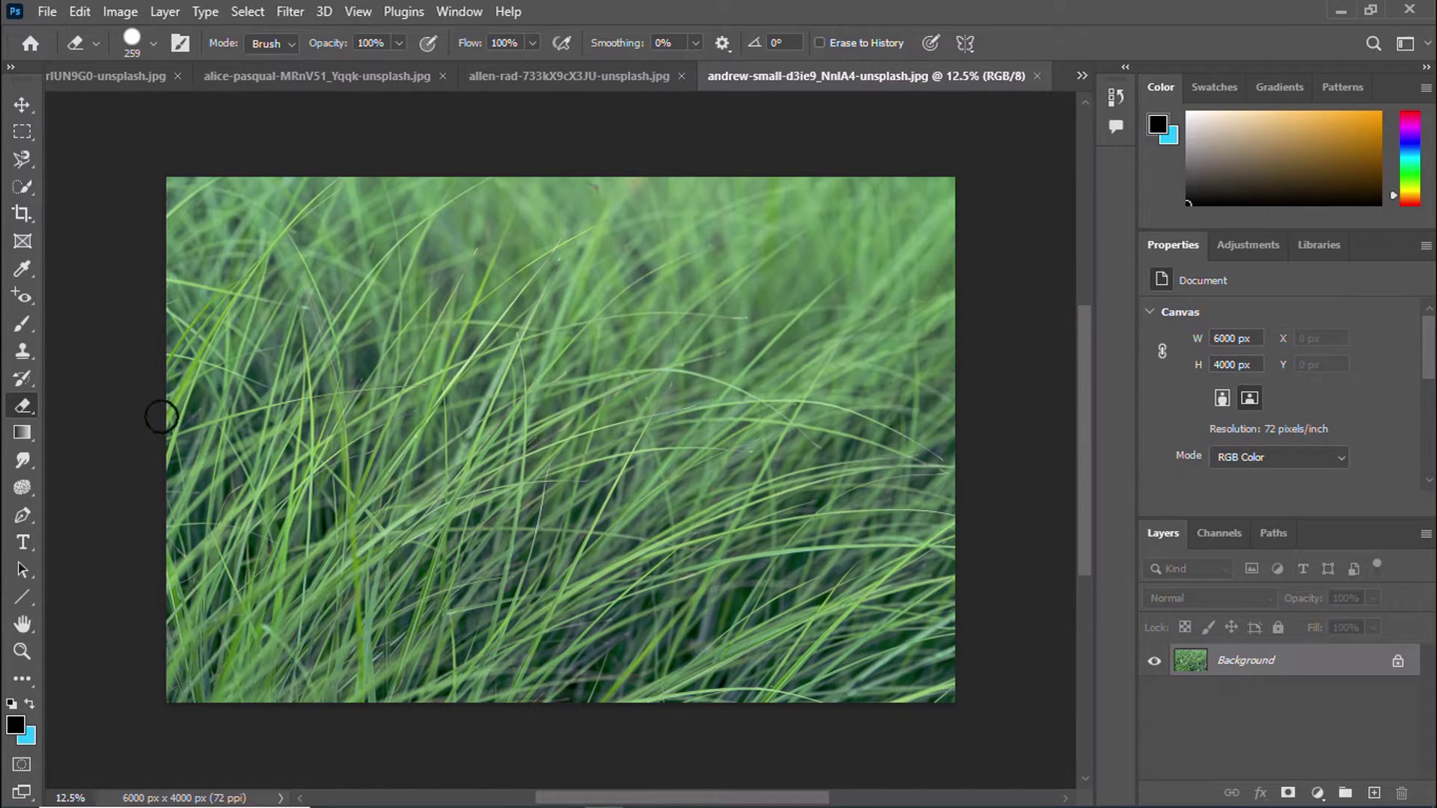
Marquee-select a rectangular grass patch, copy it via Edit > Copy, and head back to clipping mask.psd
click(23, 105)
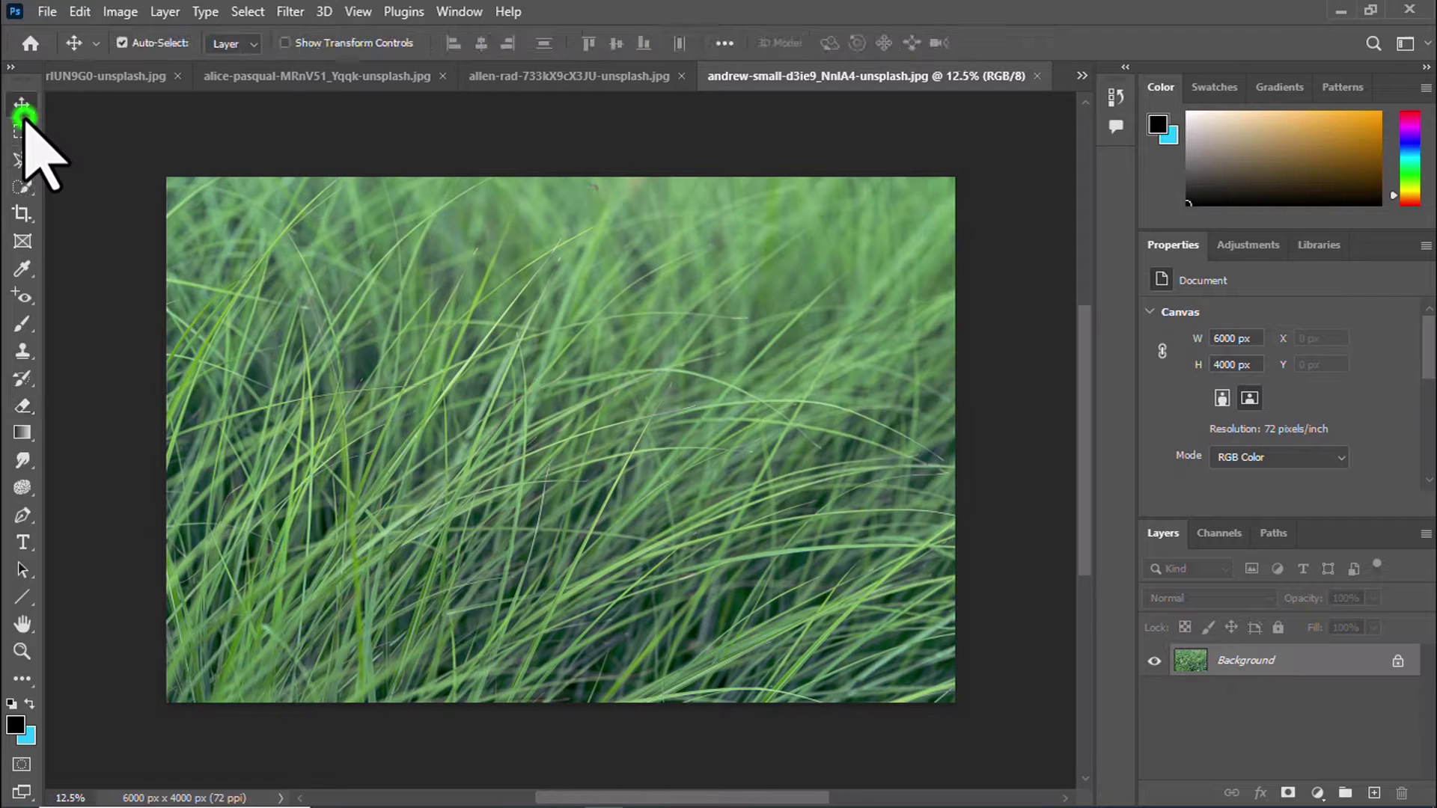
click(22, 131)
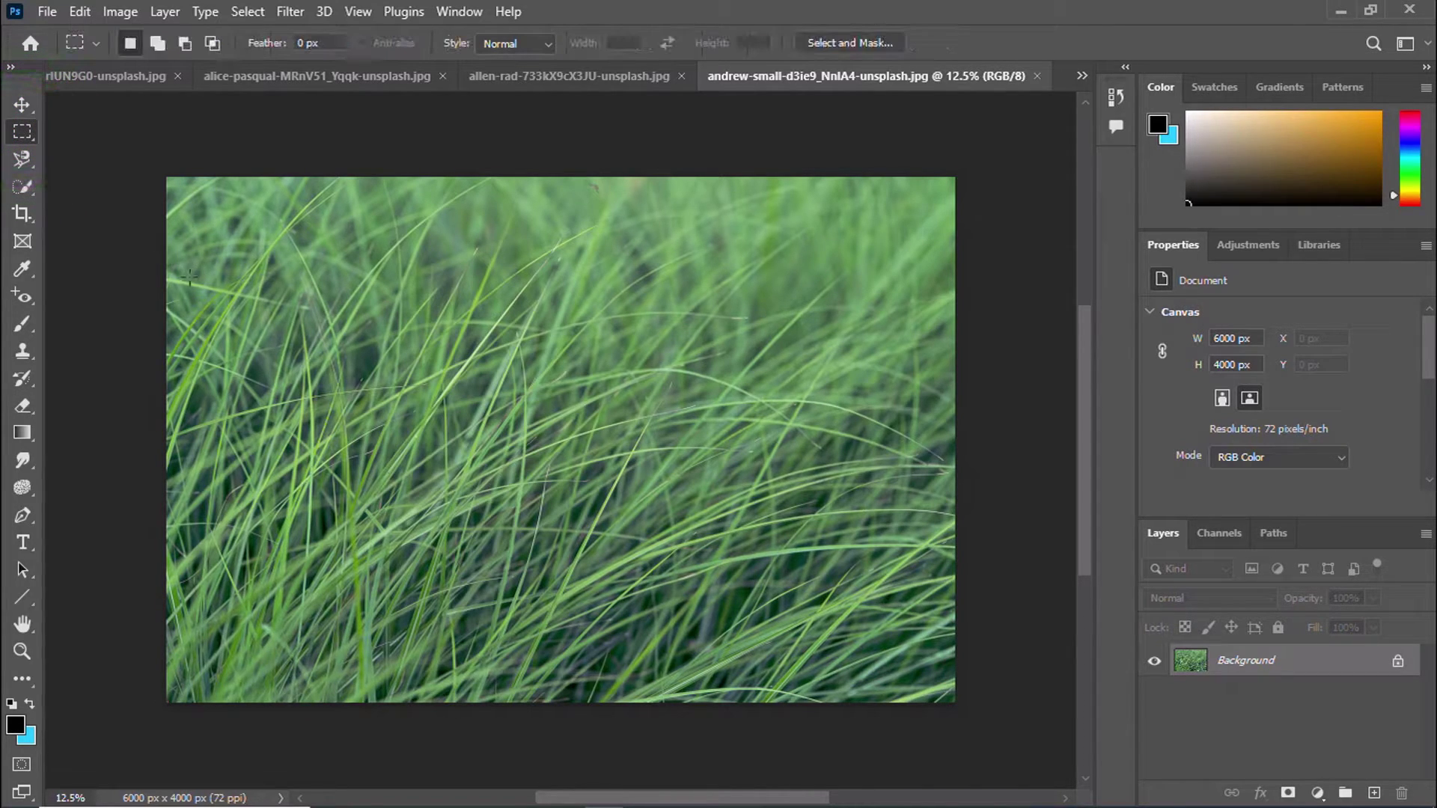
drag(214, 372, 421, 557)
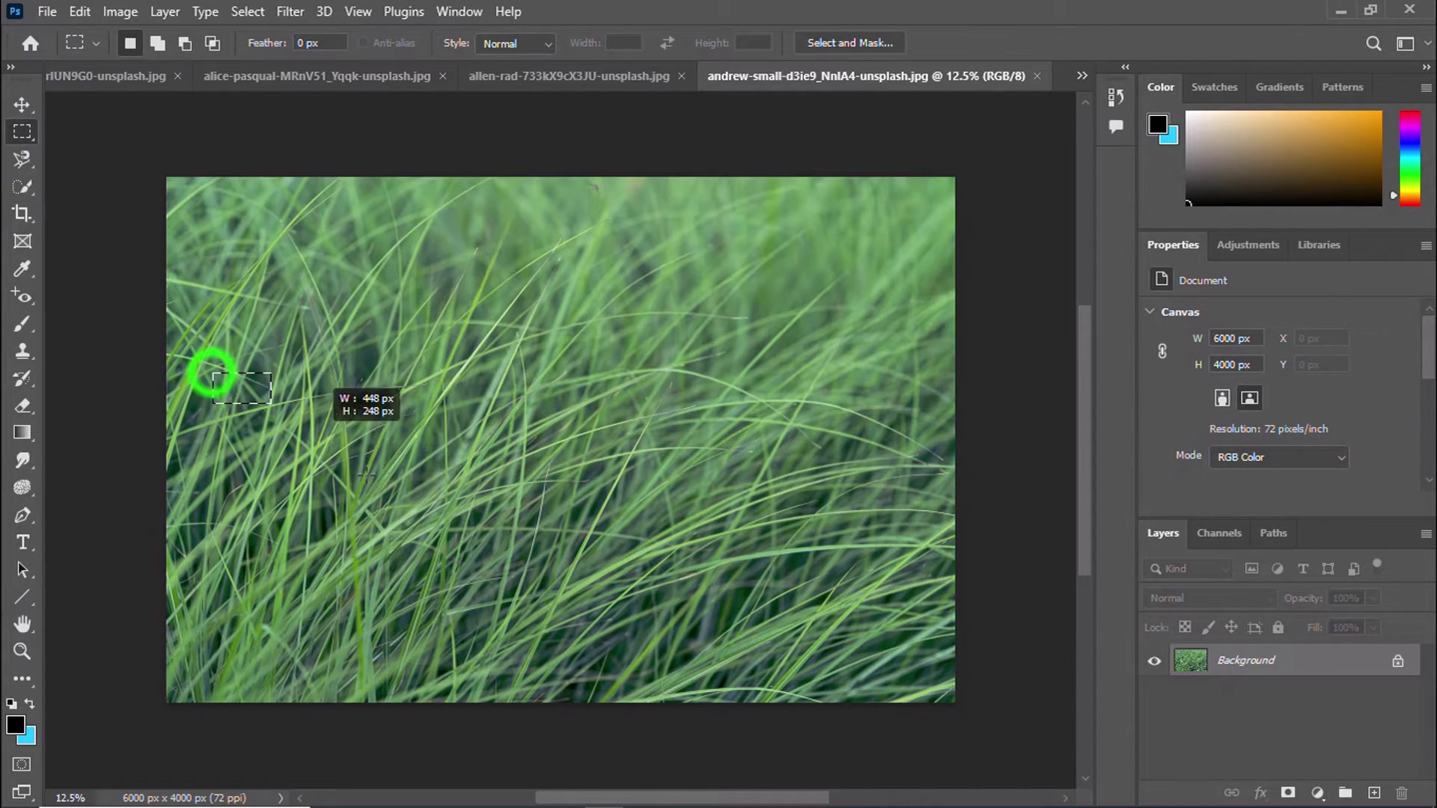
click(420, 556)
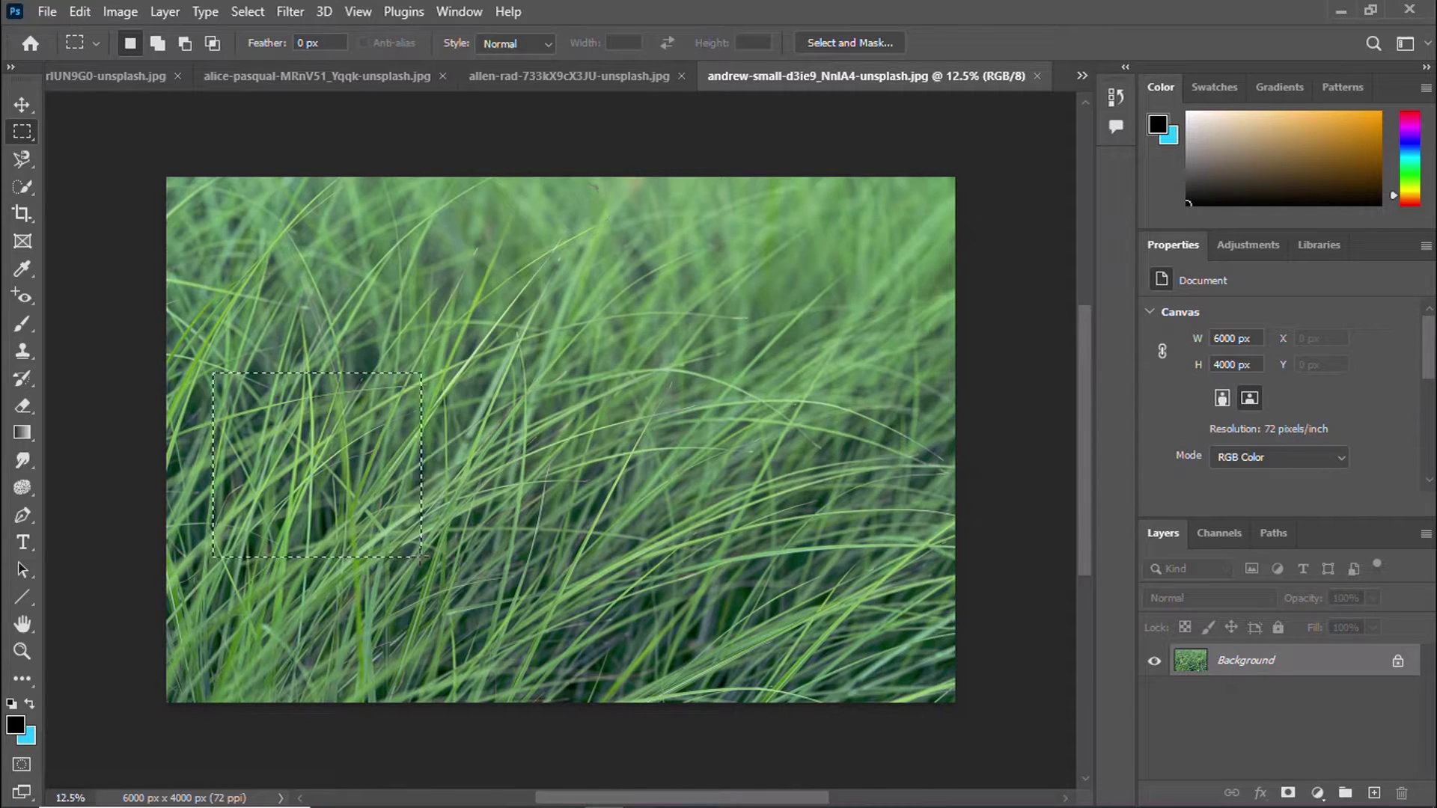
right_click(333, 477)
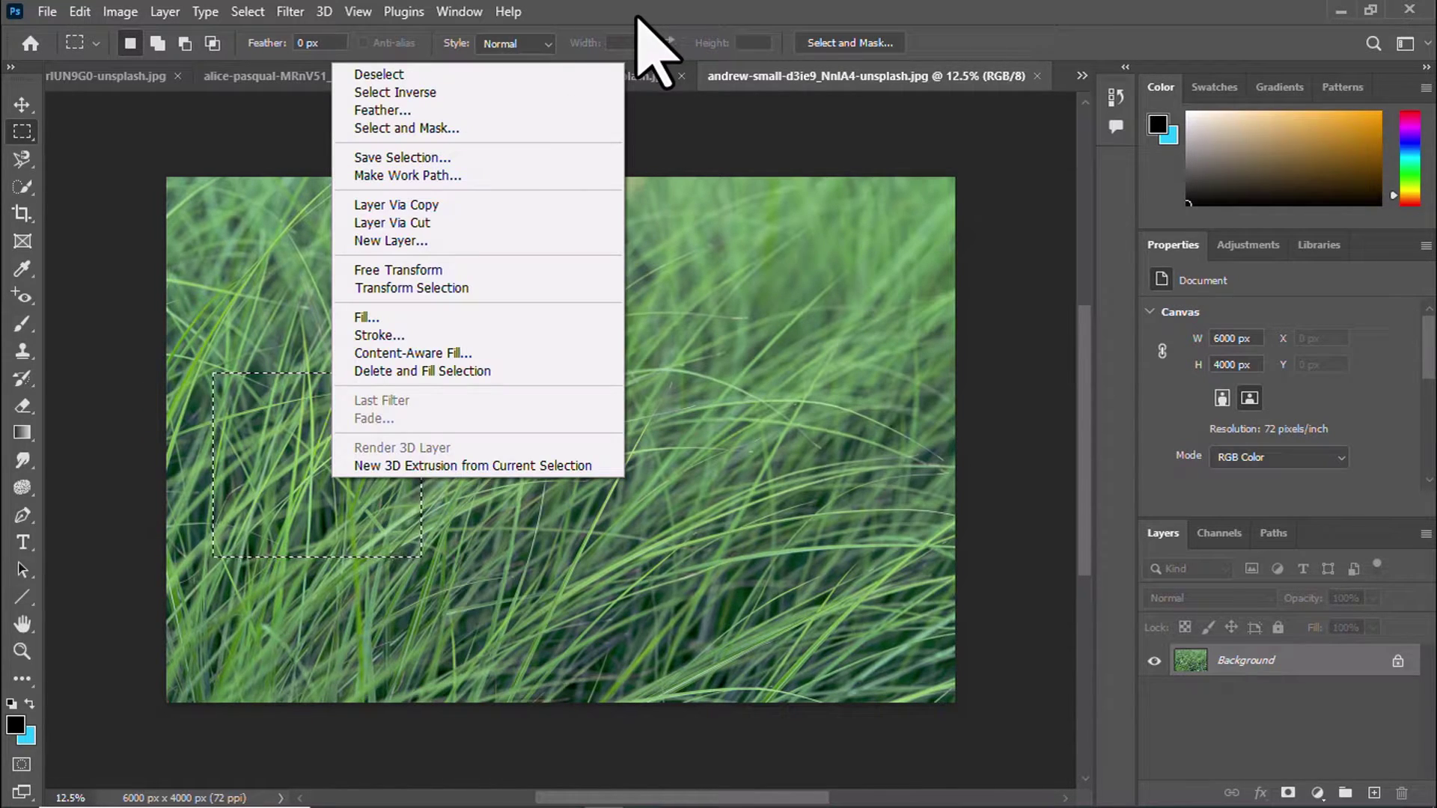
click(75, 11)
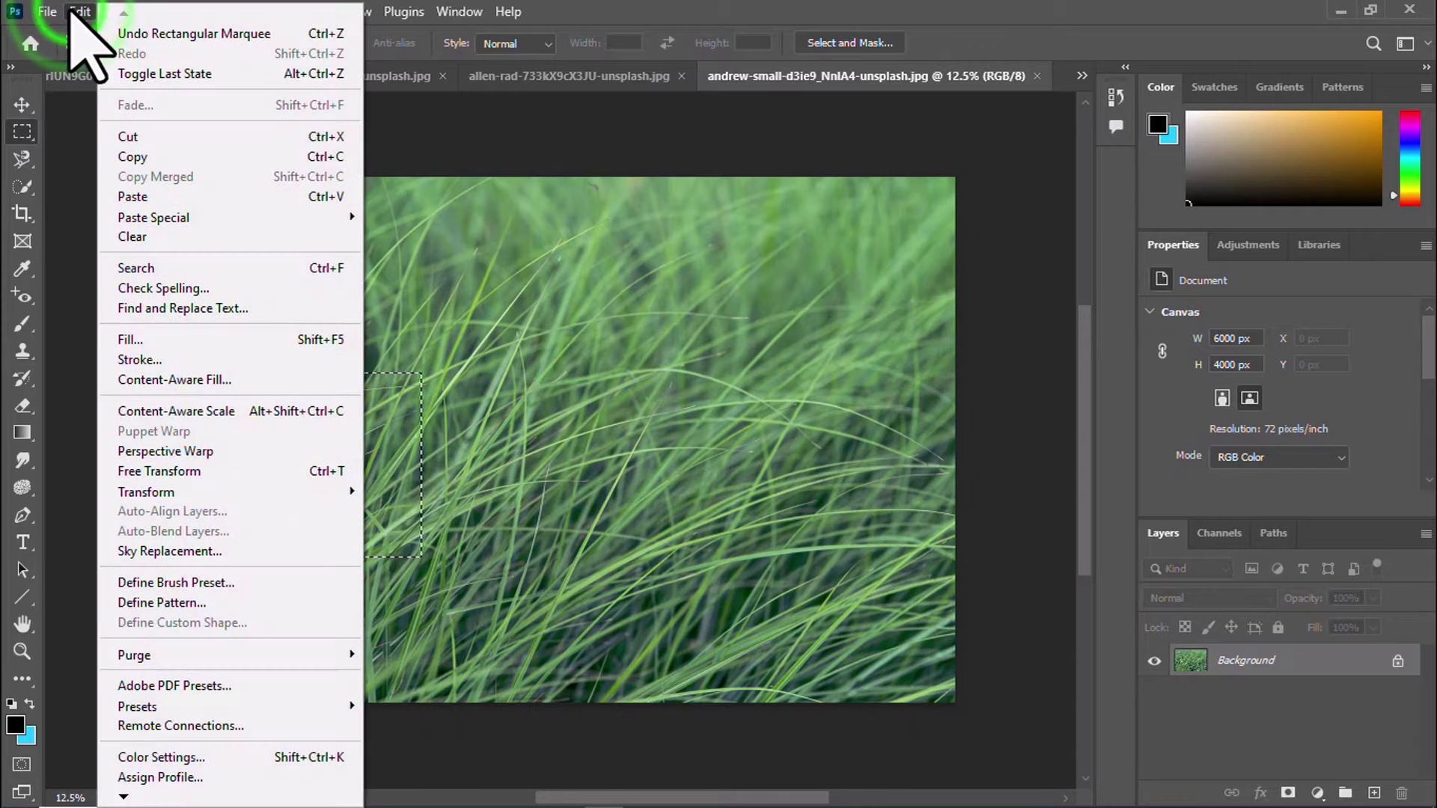
click(166, 156)
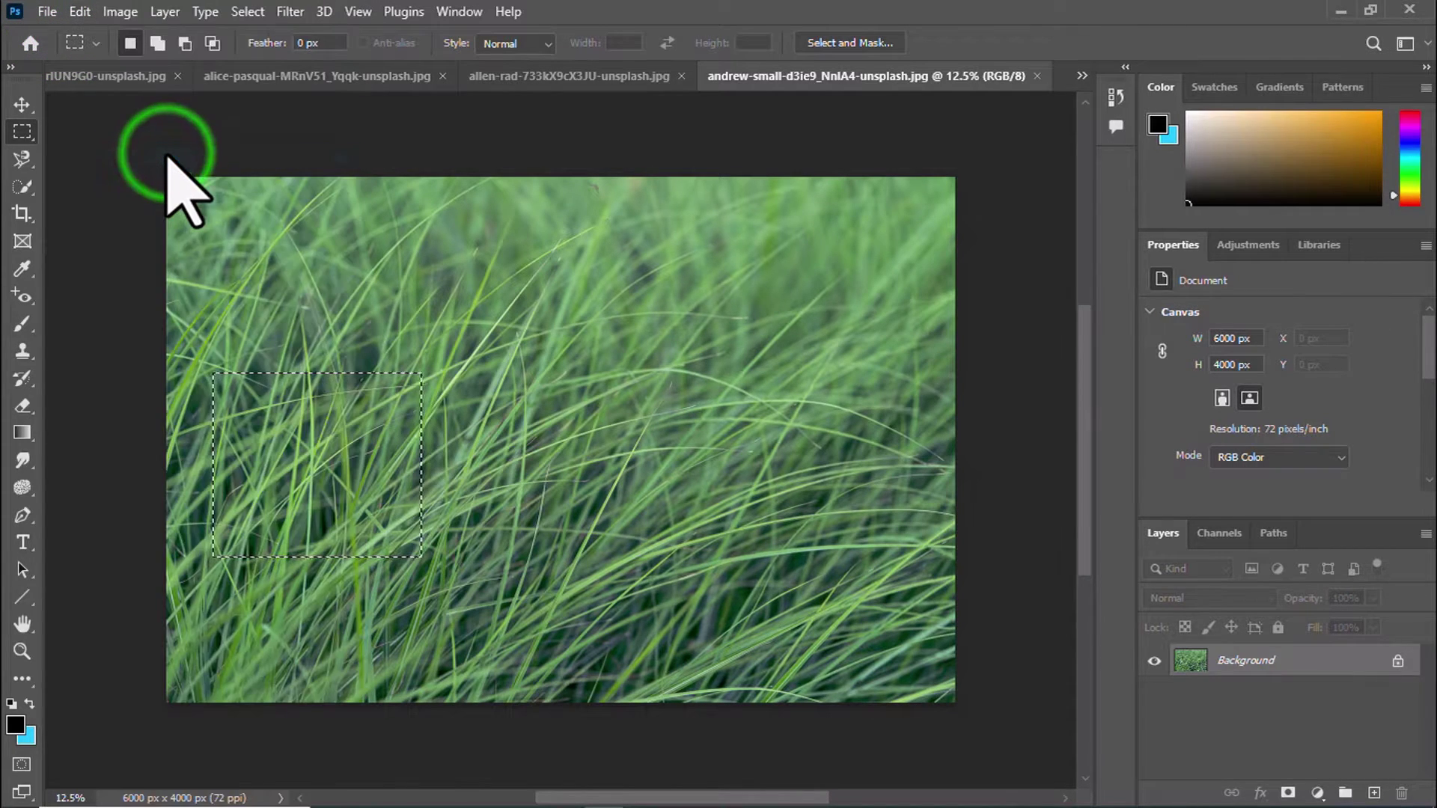
click(101, 75)
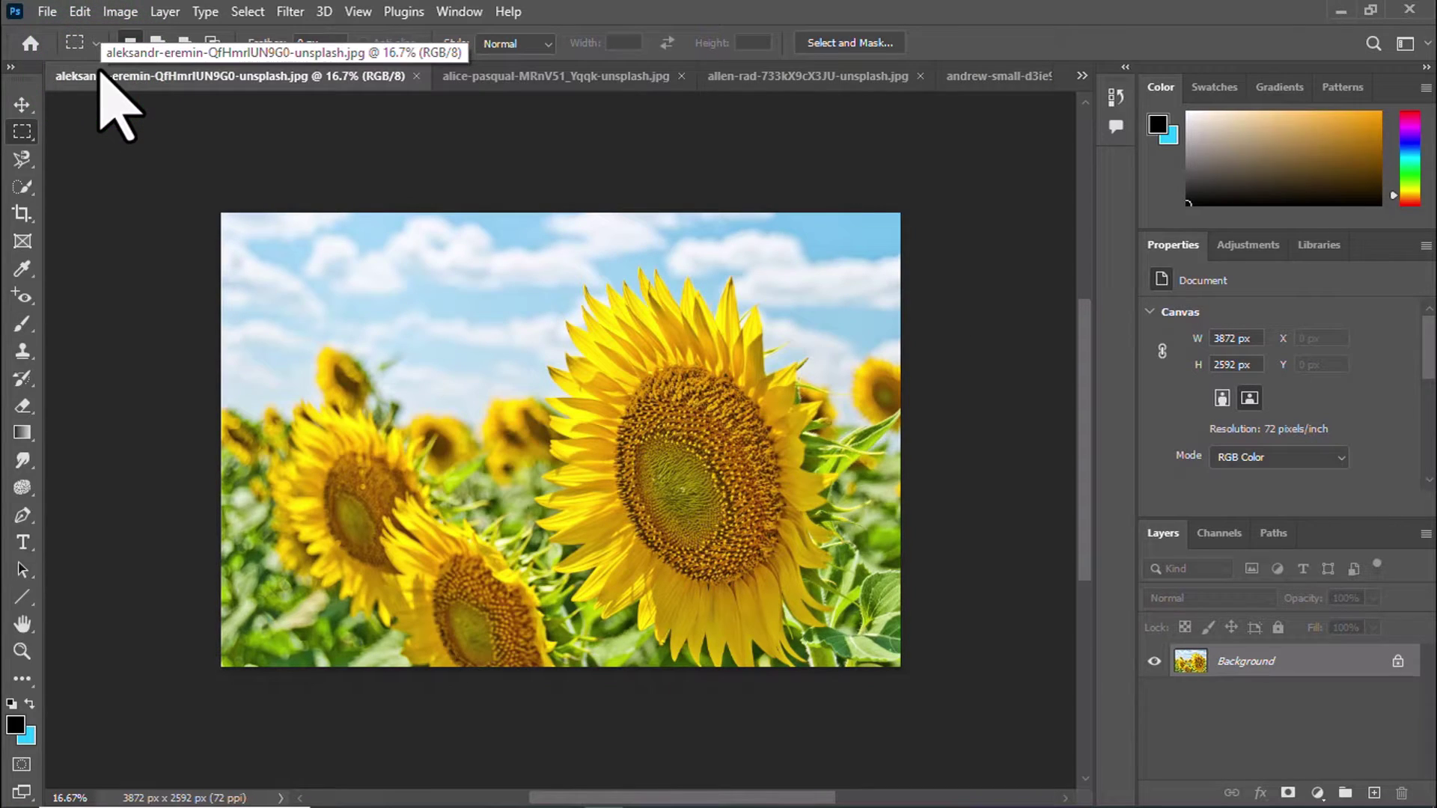
click(1083, 75)
Paste the grass patch as Layer 2, scale it to 44.60%, and position it over the middle letters
click(876, 88)
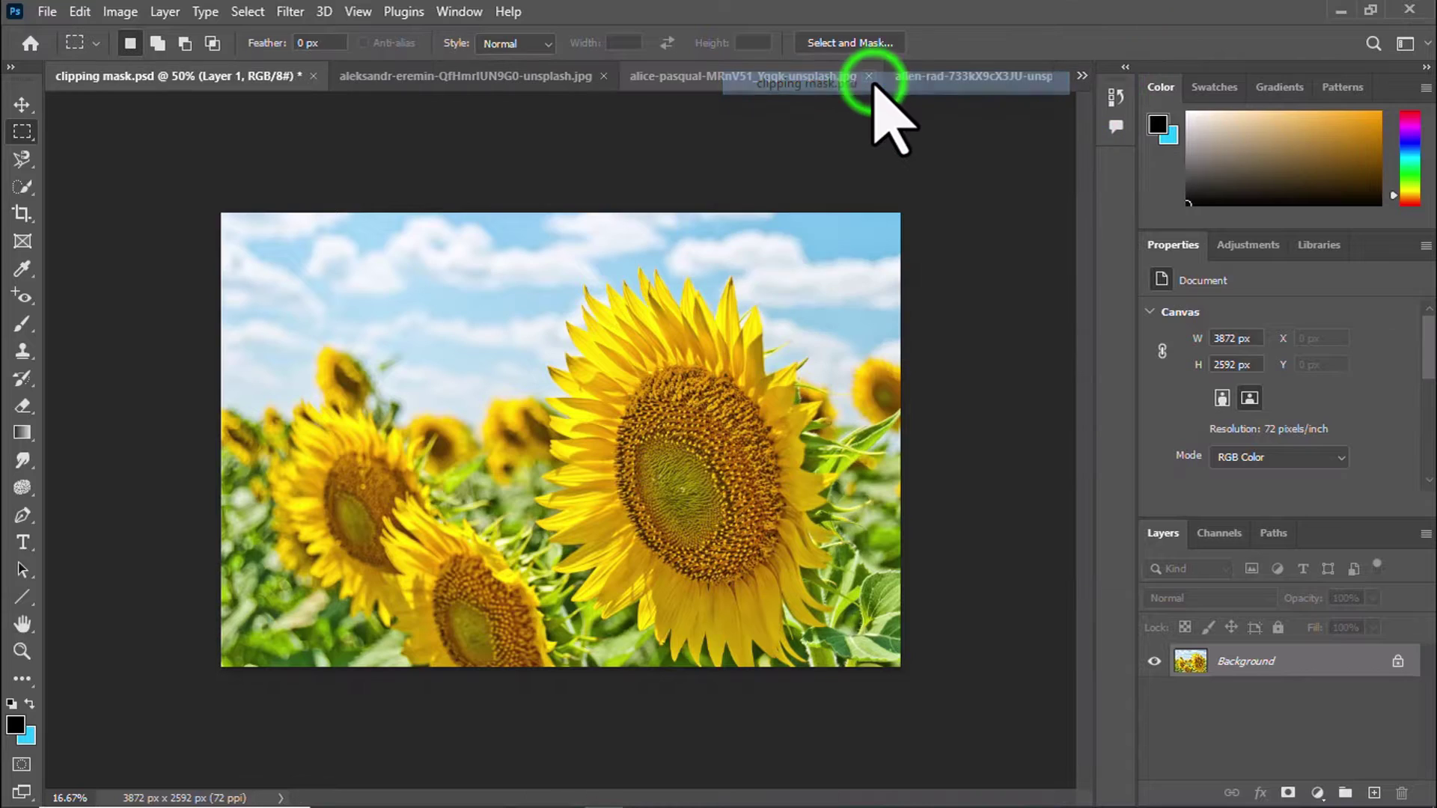
key(ctrl+v)
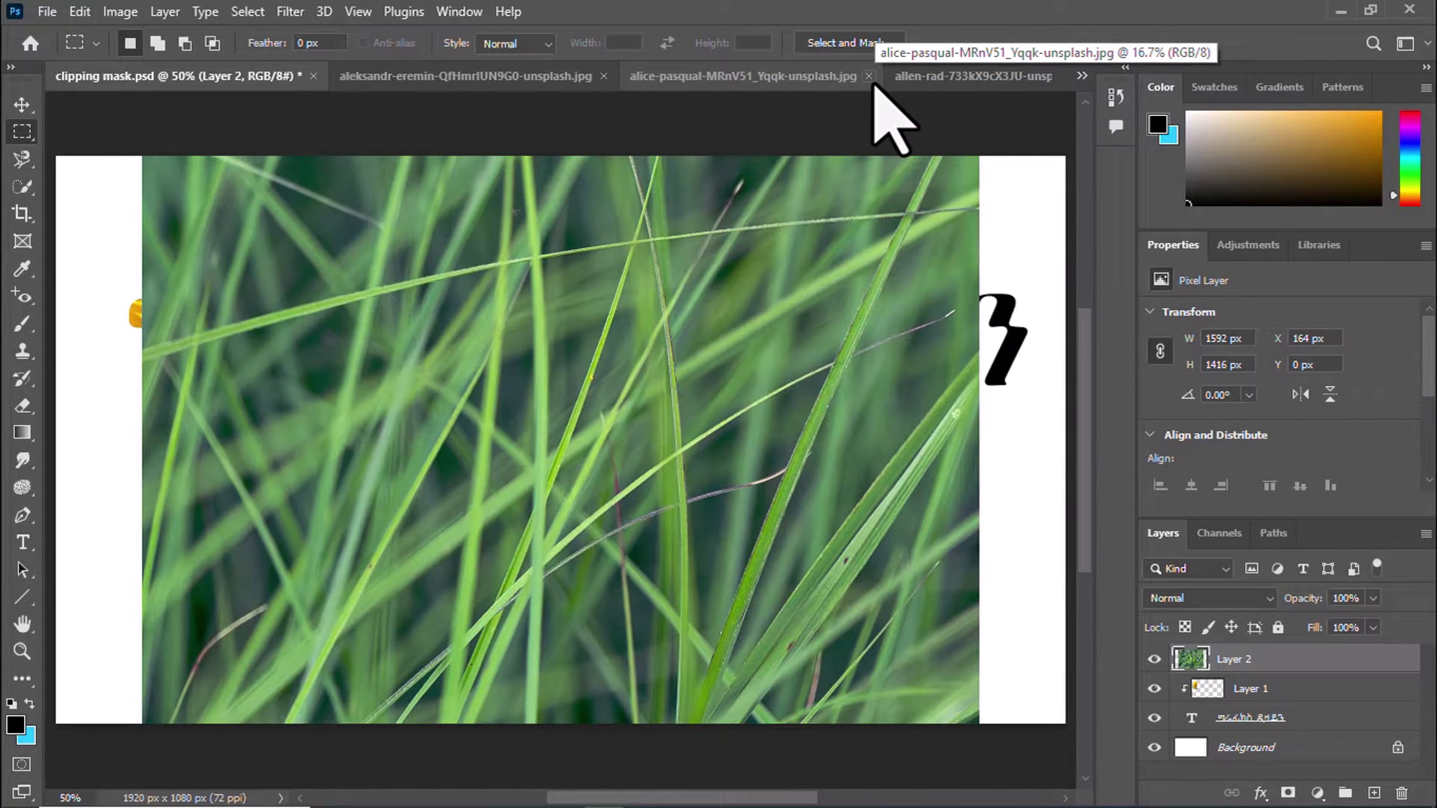
key(ctrl+t)
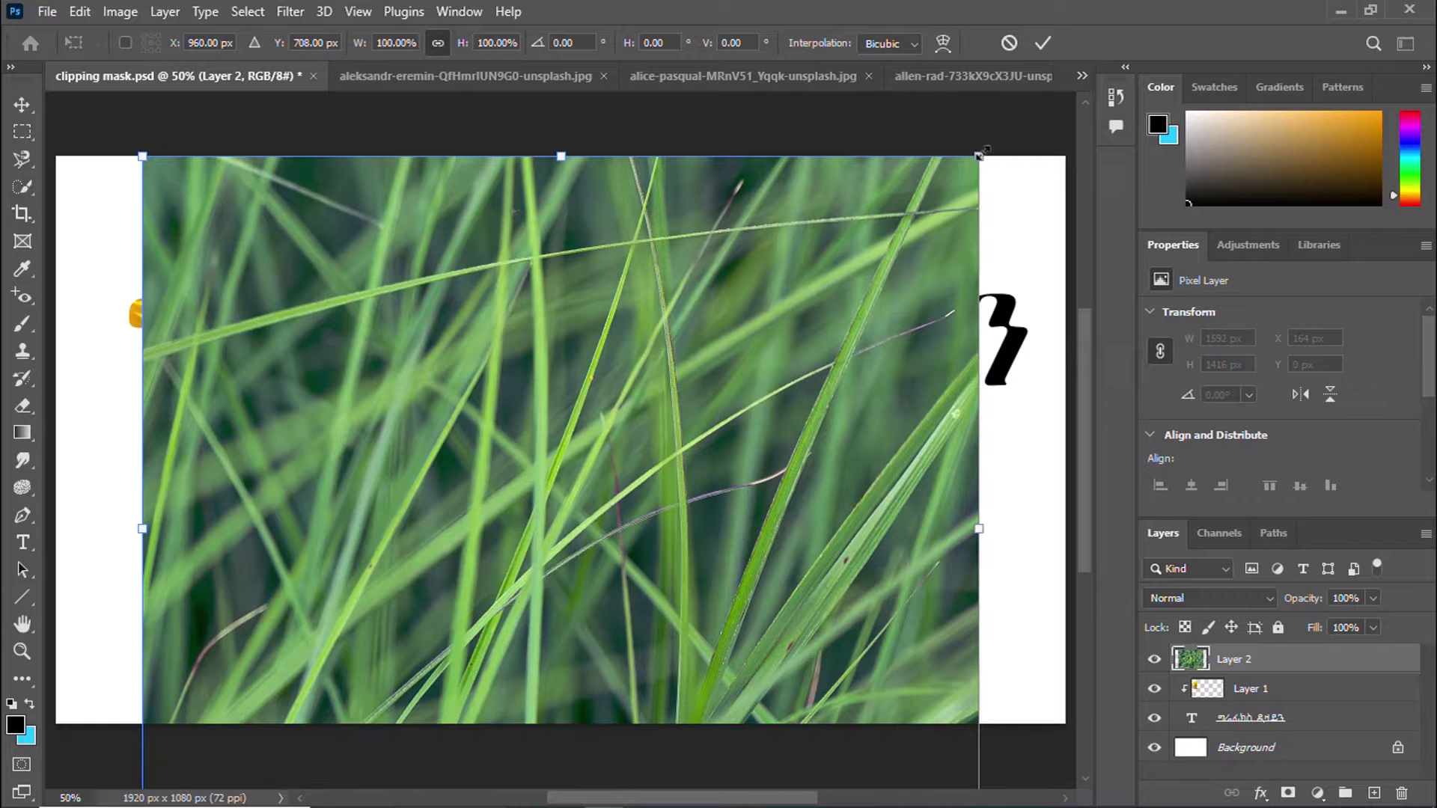
drag(980, 155, 514, 569)
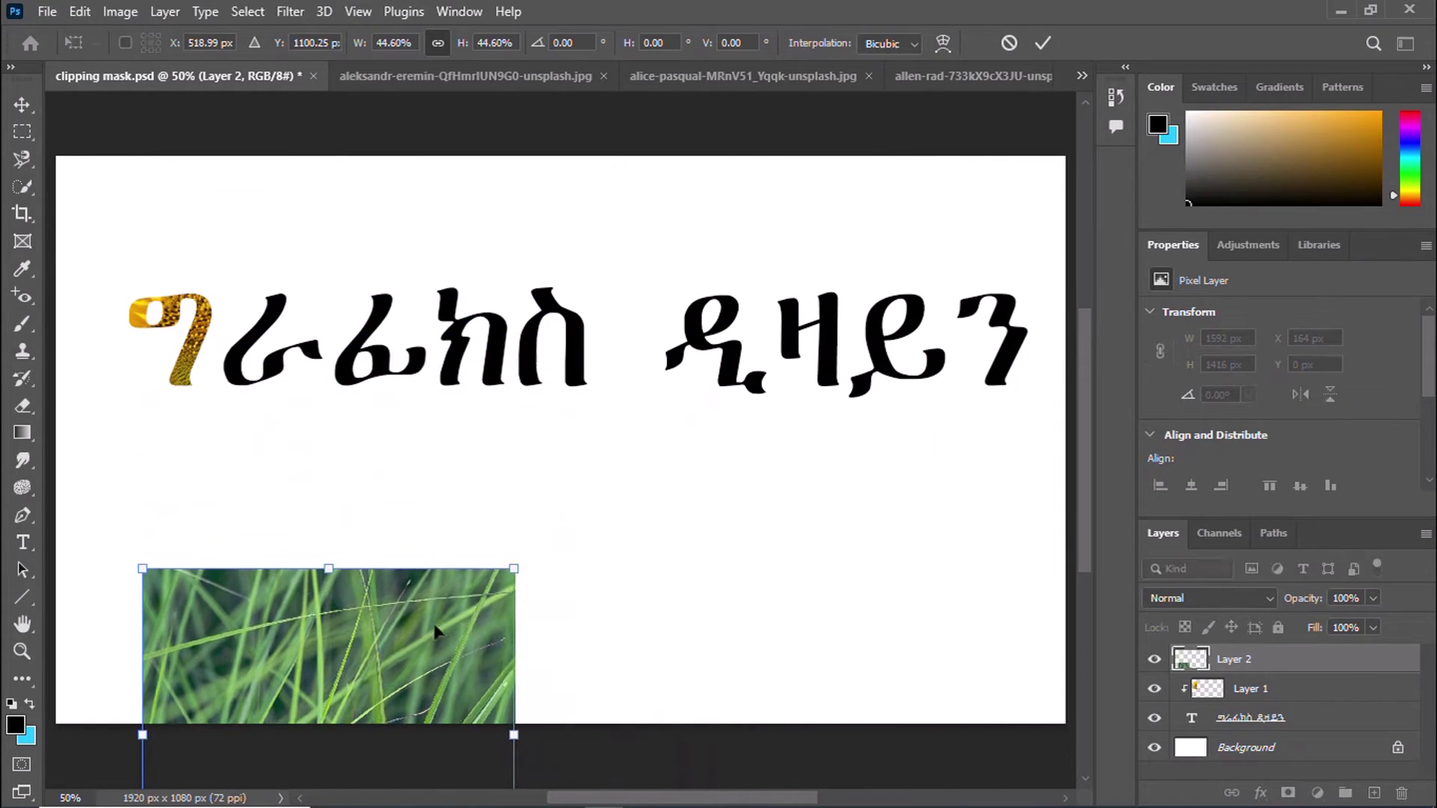
drag(401, 613, 486, 284)
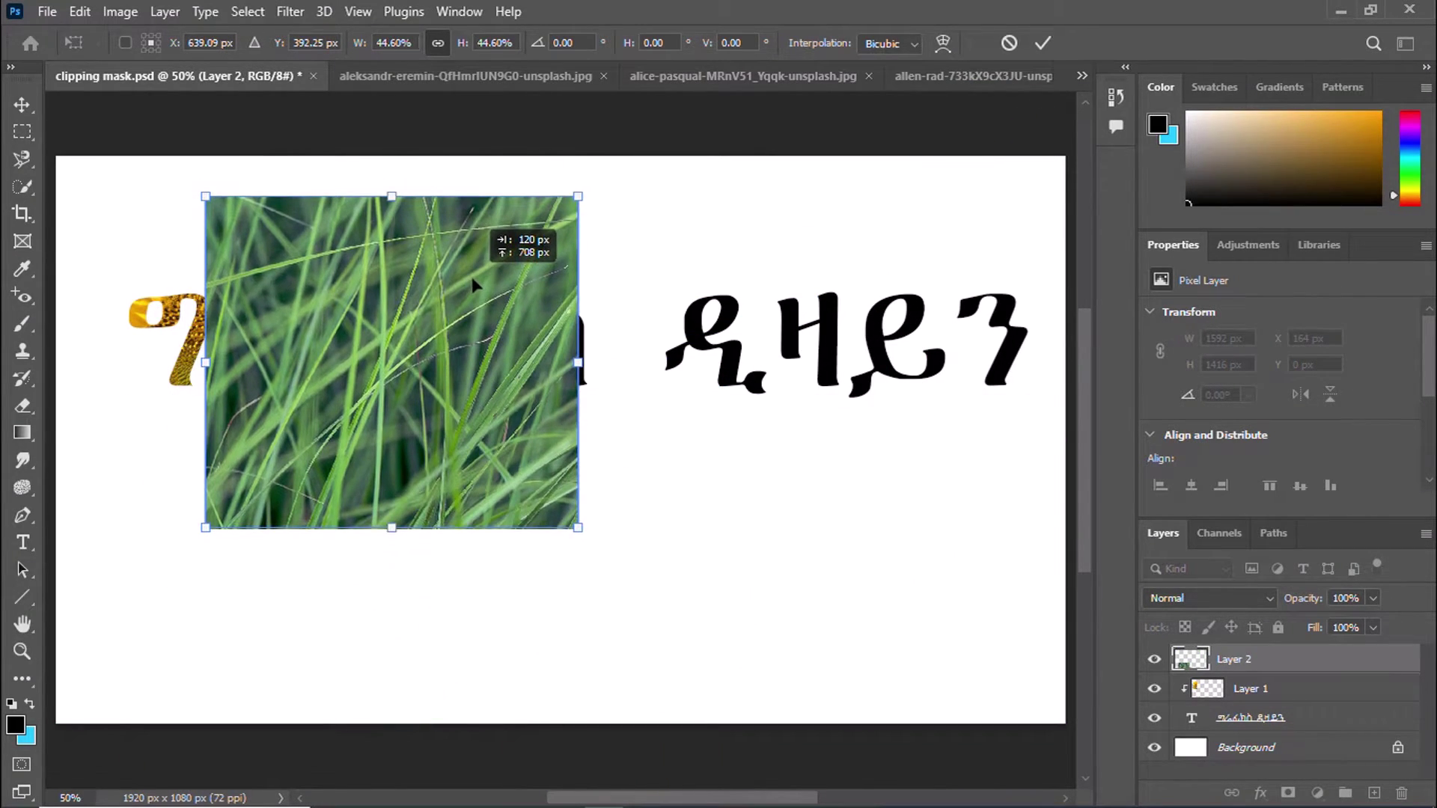
drag(485, 284, 481, 287)
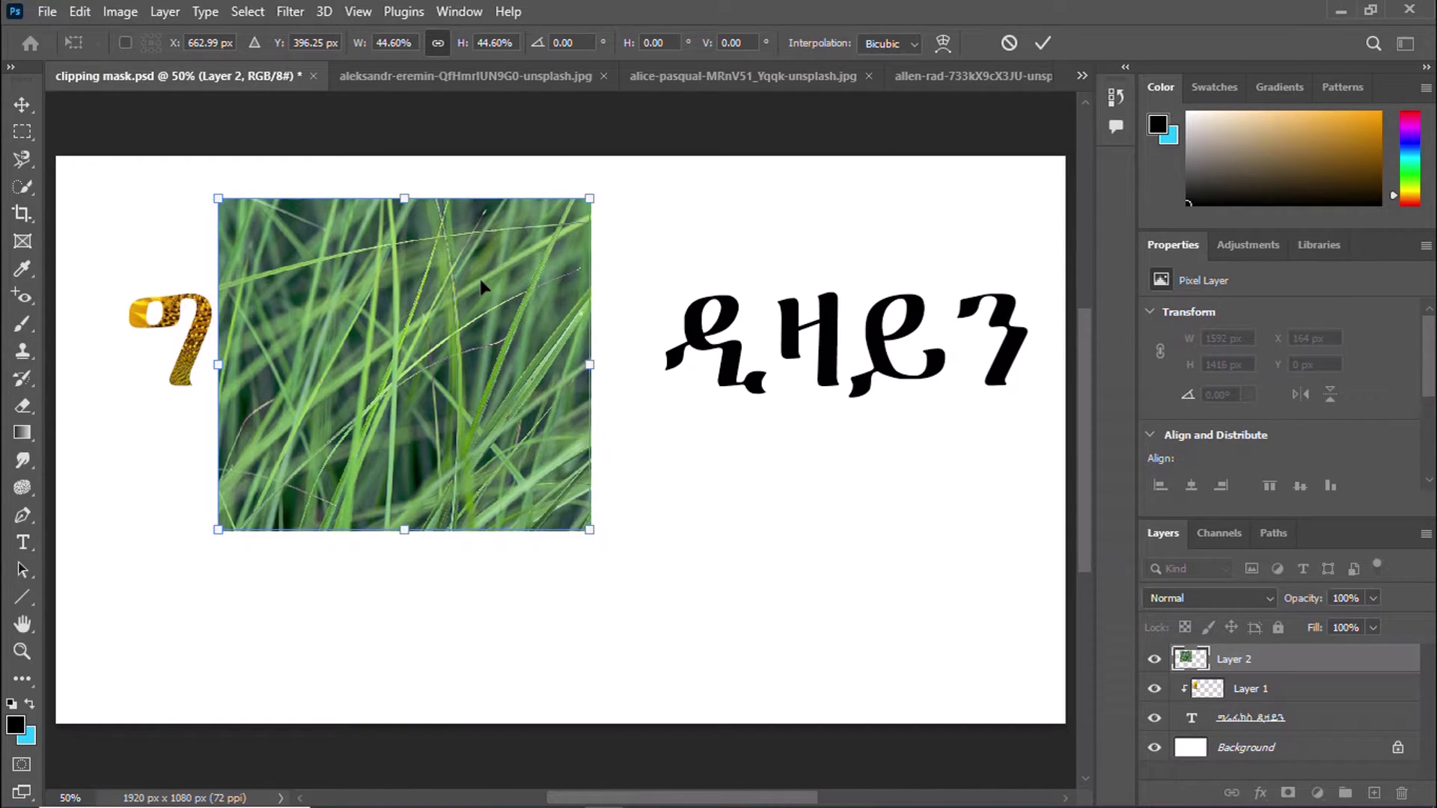
drag(481, 286, 481, 277)
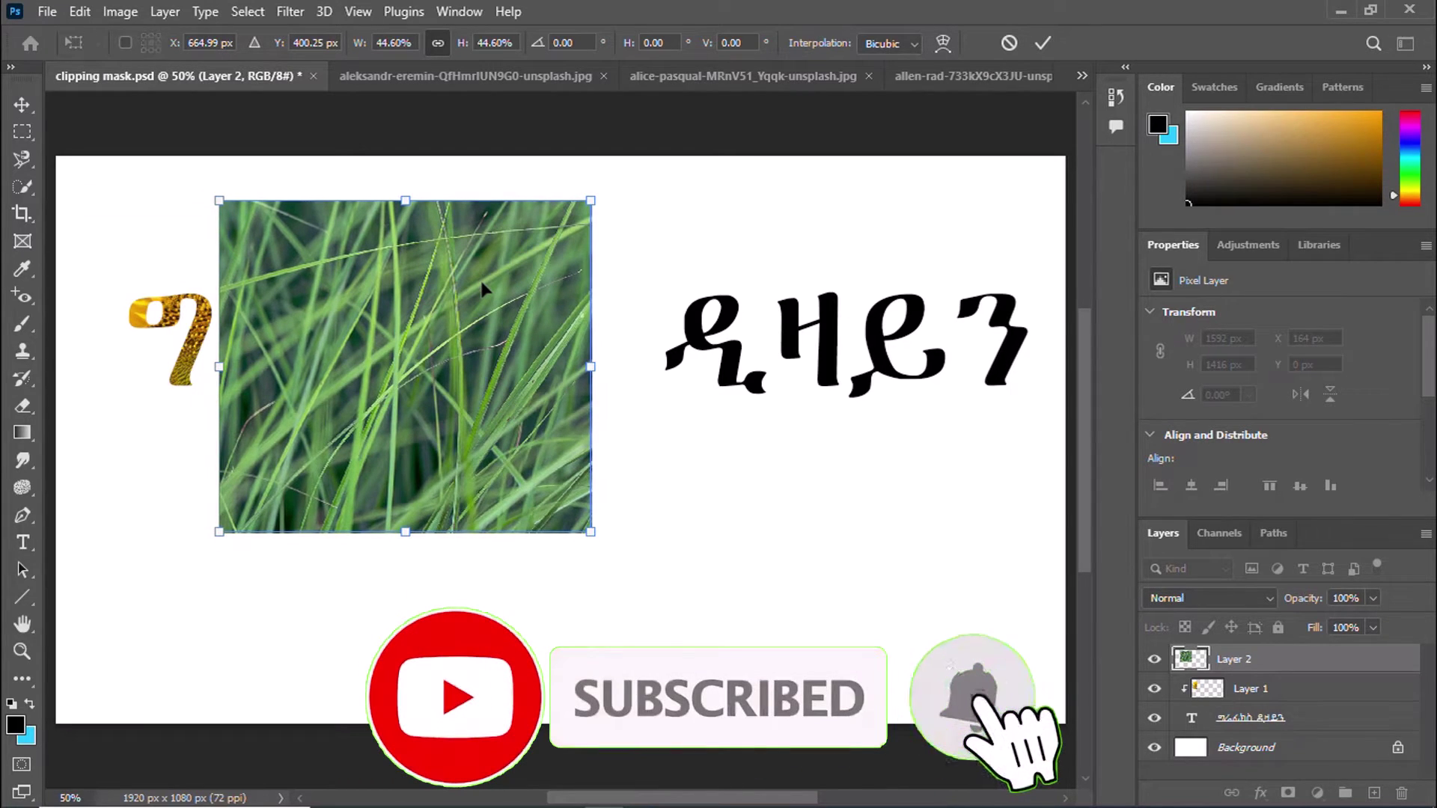
click(1208, 666)
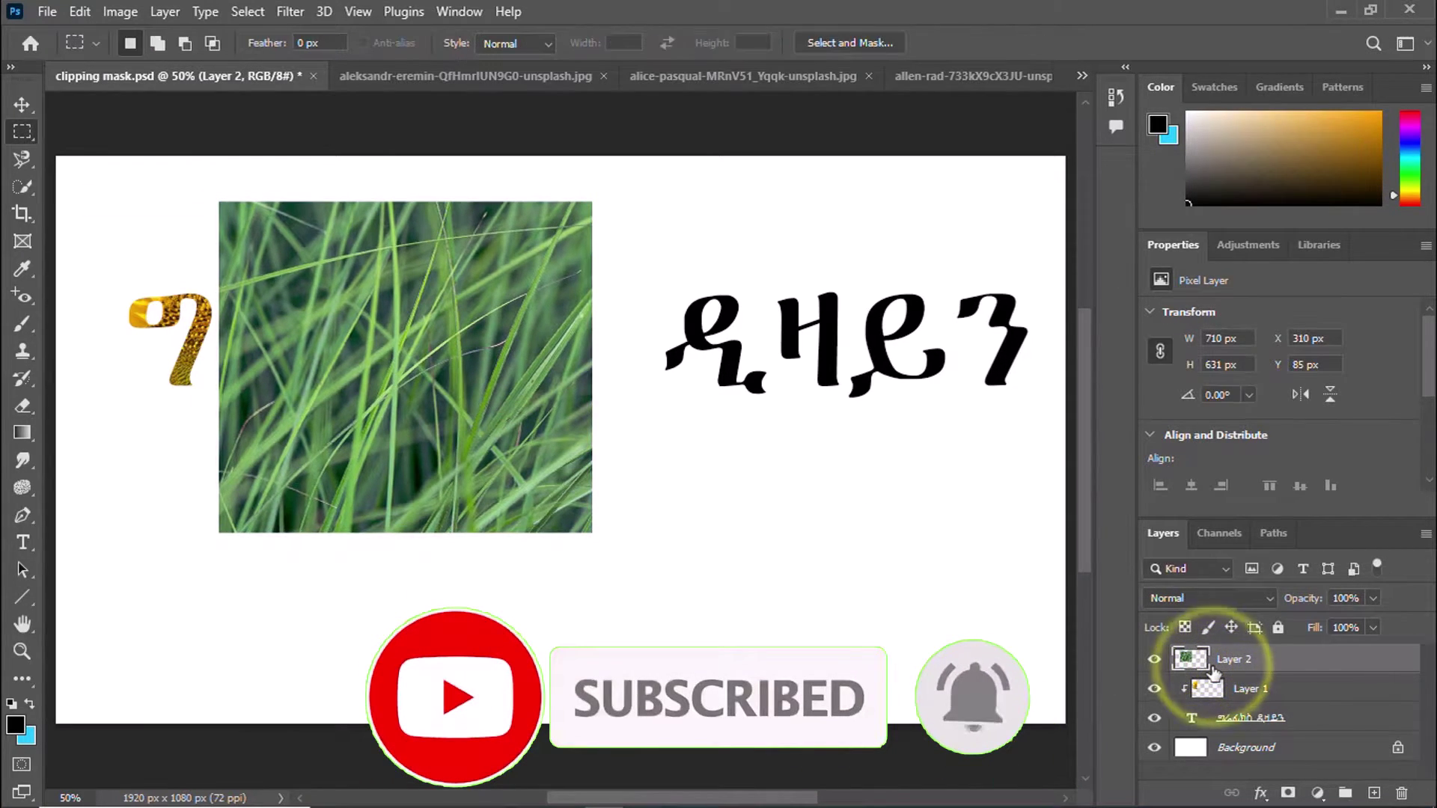
Clip Layer 2's grass photo into the text with Create Clipping Mask
right_click(1235, 663)
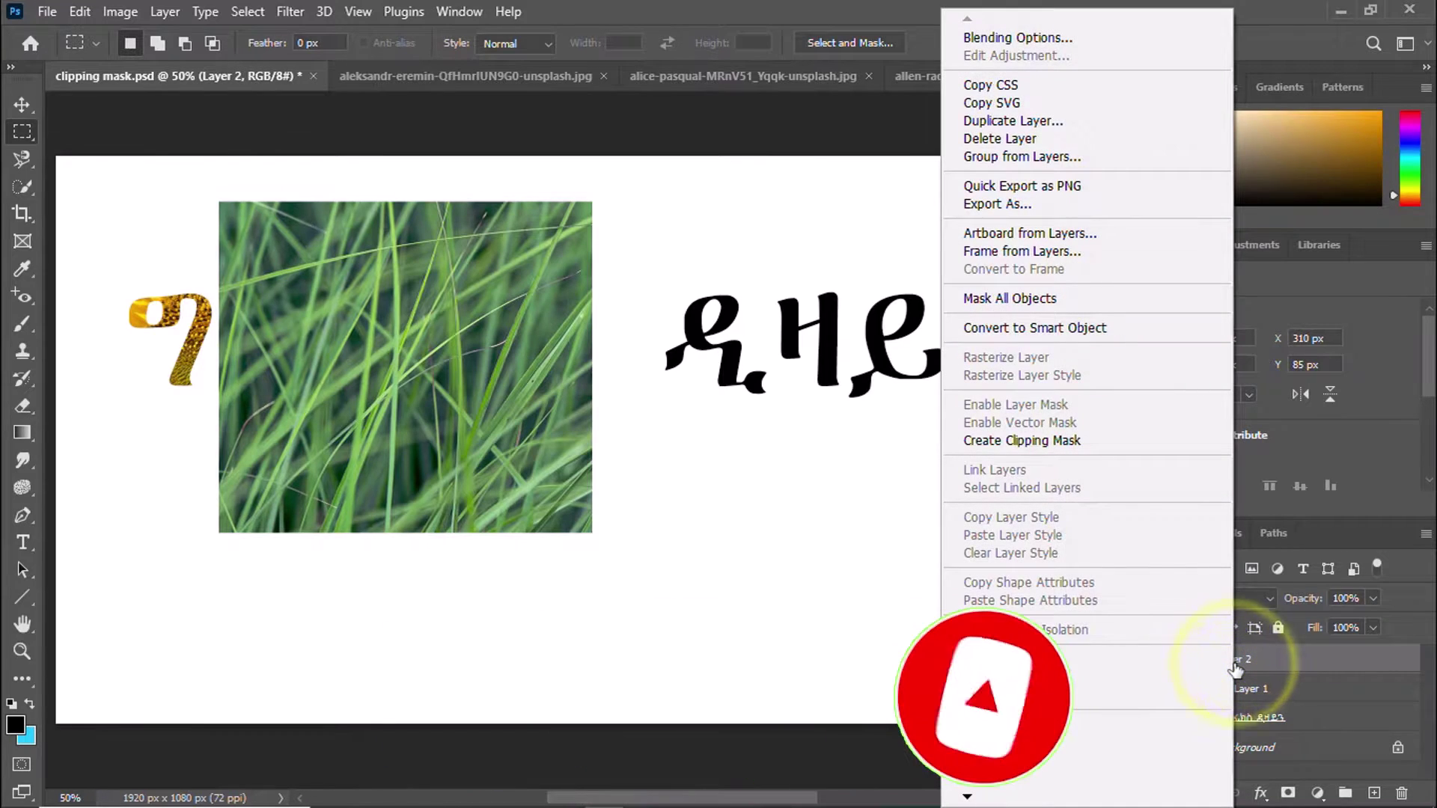
click(1059, 442)
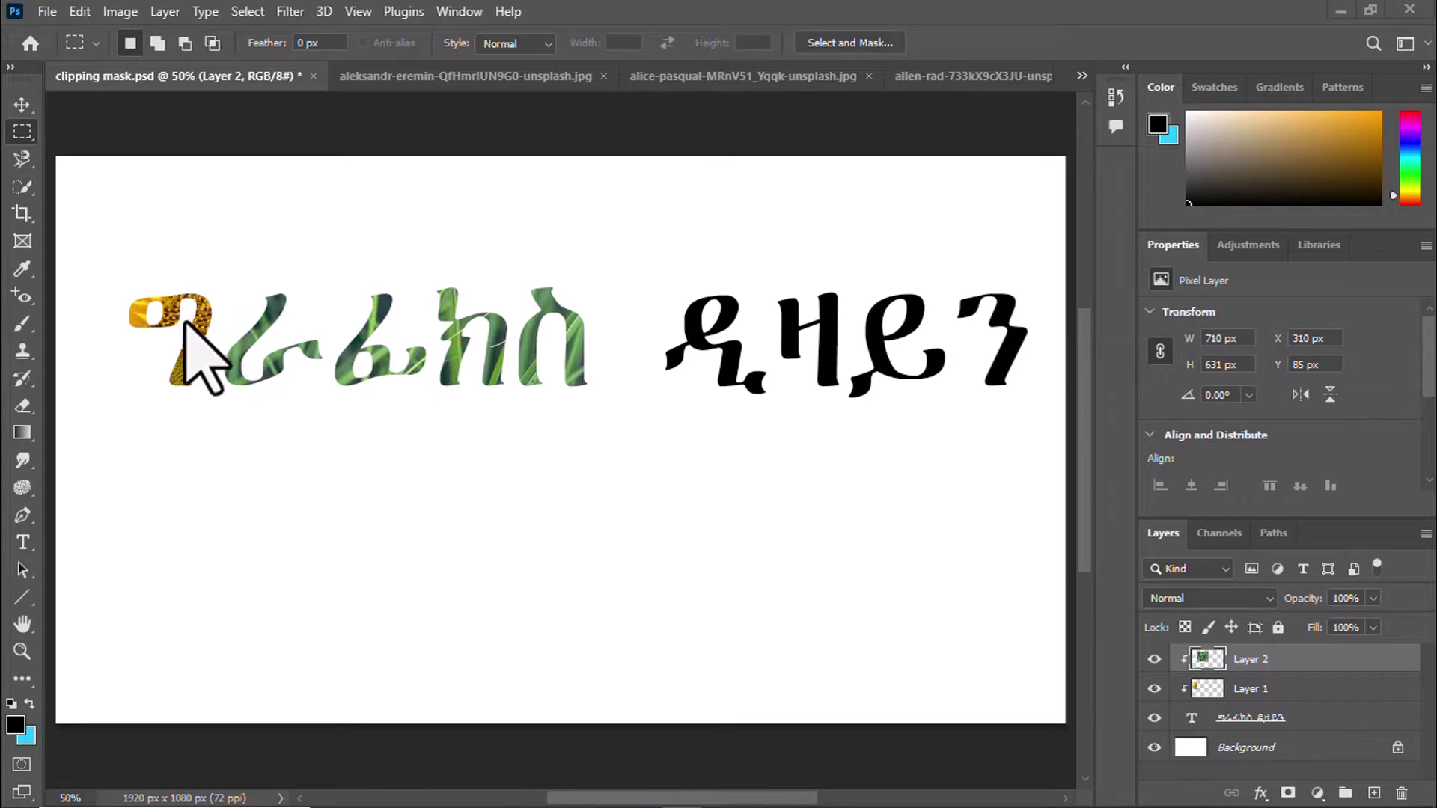
With the regular Eraser, remove grass from letters two, three and five, then switch to the food photo
click(16, 407)
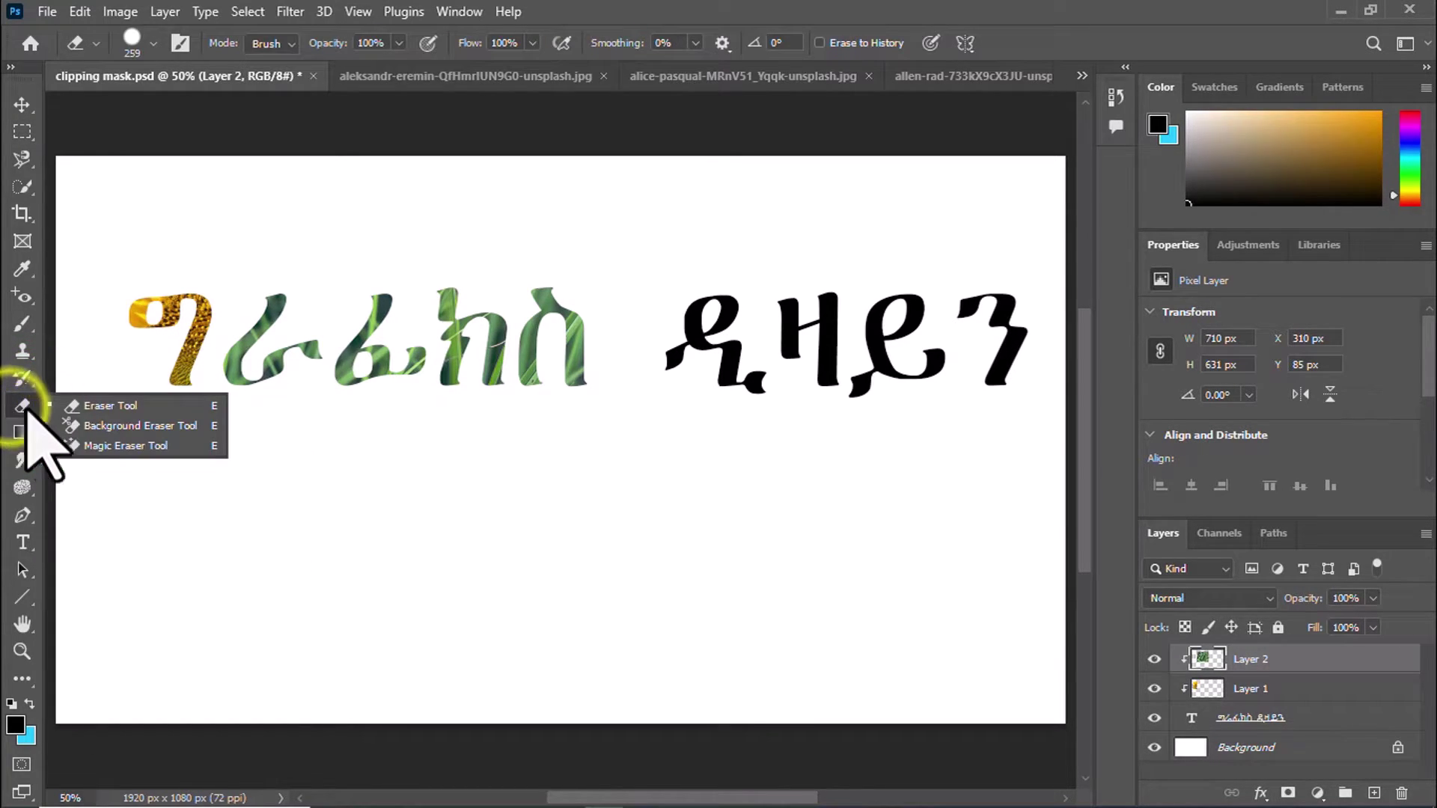
click(119, 419)
right_click(22, 405)
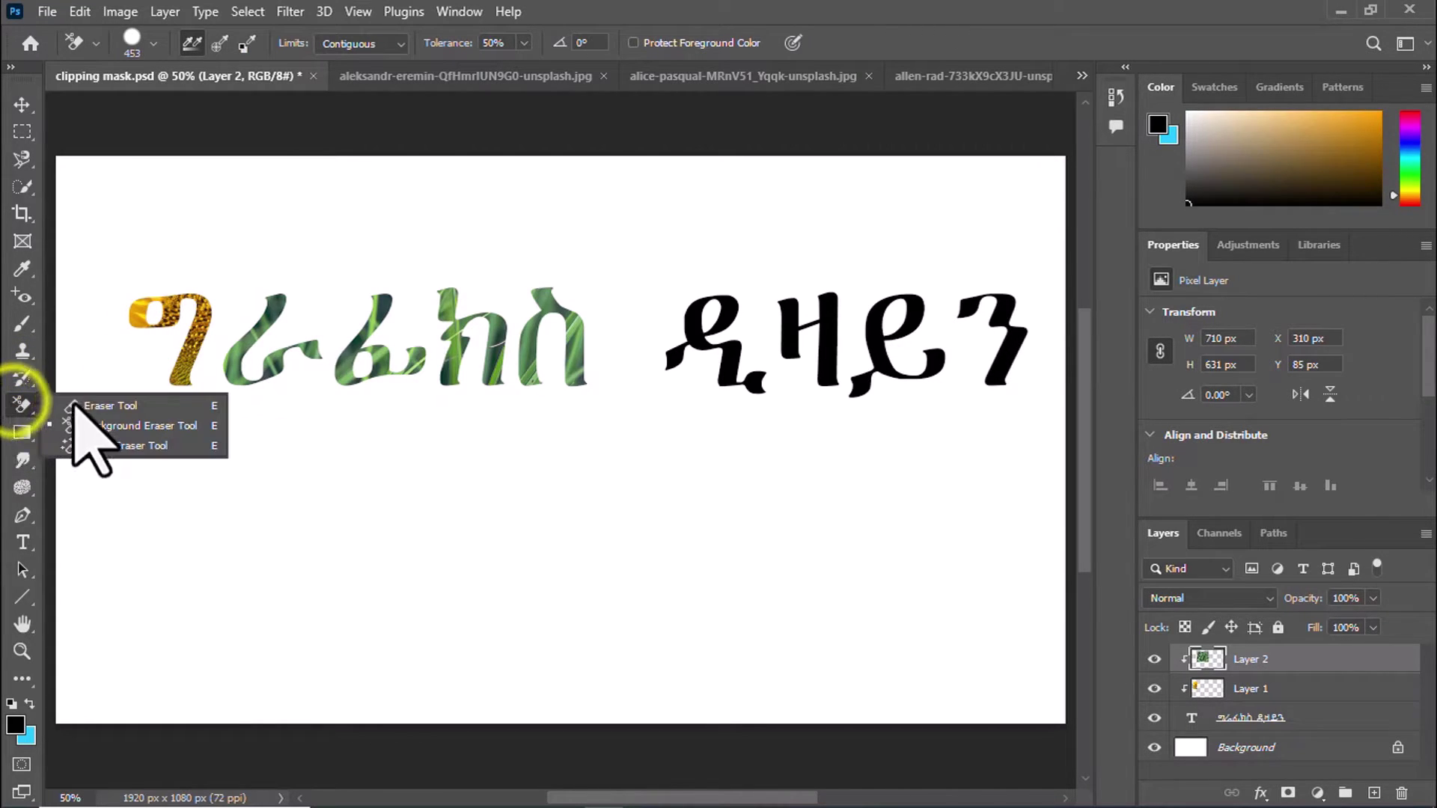
click(90, 405)
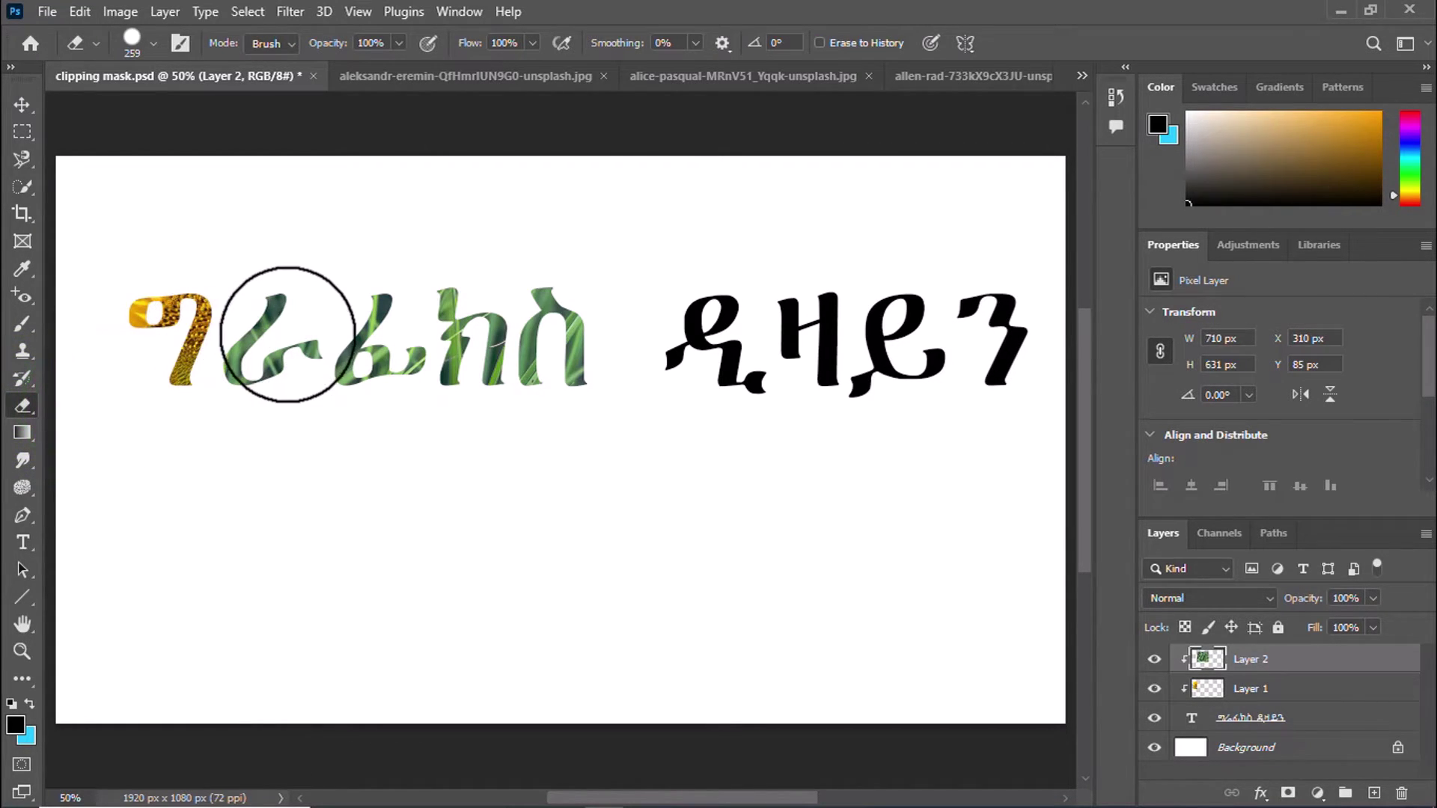
mouse_move(289, 334)
mouse_down()
mouse_move(289, 377)
mouse_move(367, 345)
mouse_move(360, 369)
mouse_up()
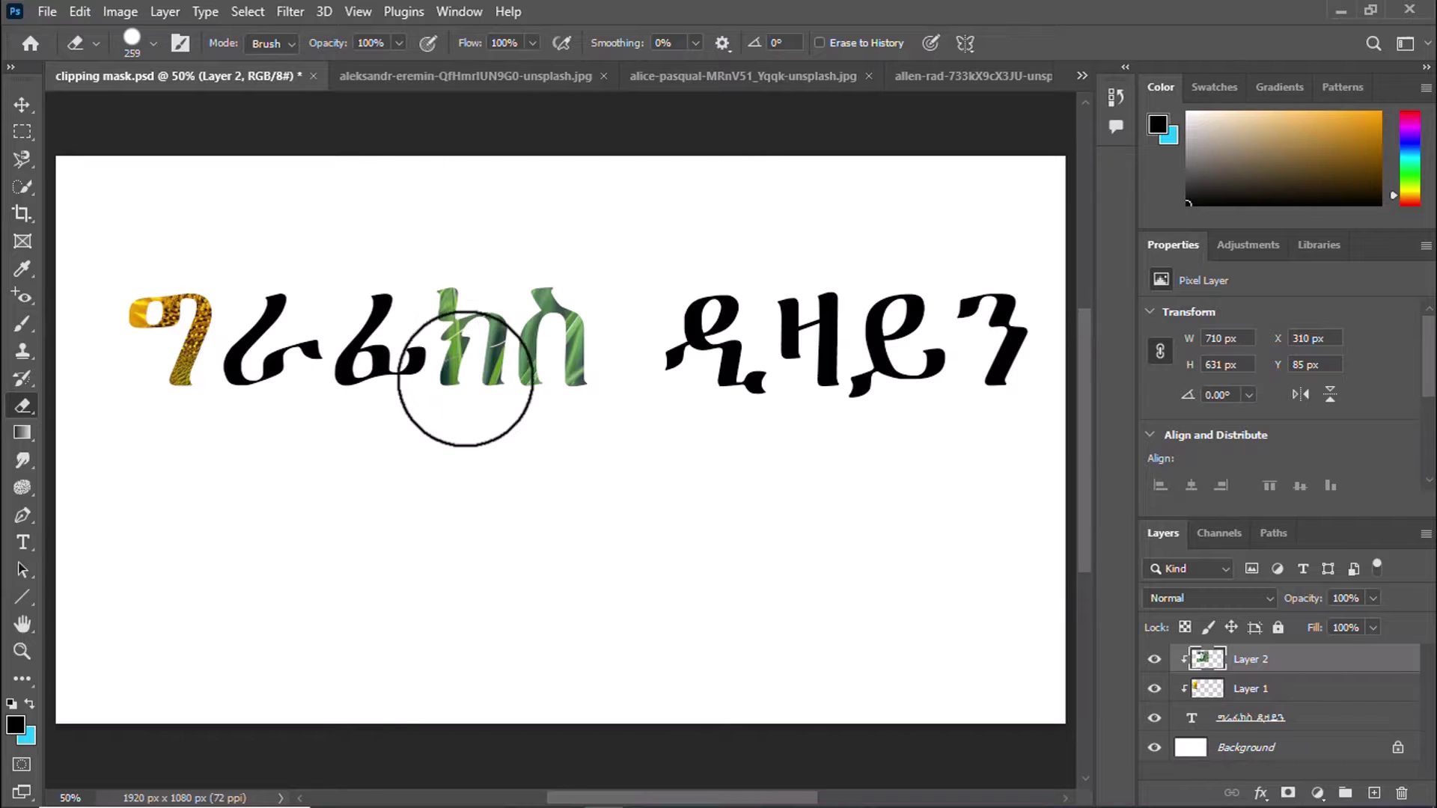
drag(584, 326, 580, 360)
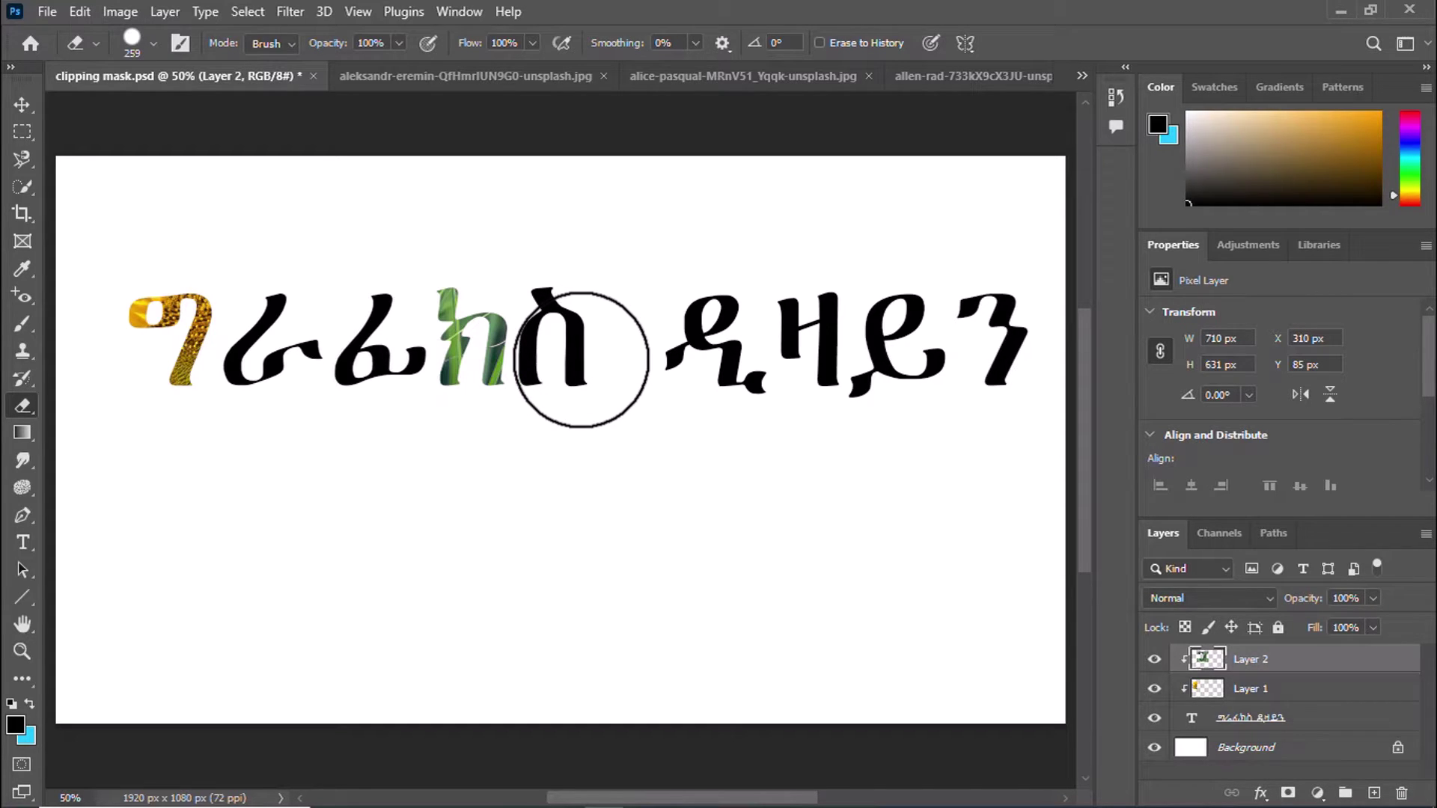
key(ctrl+shift+Tab)
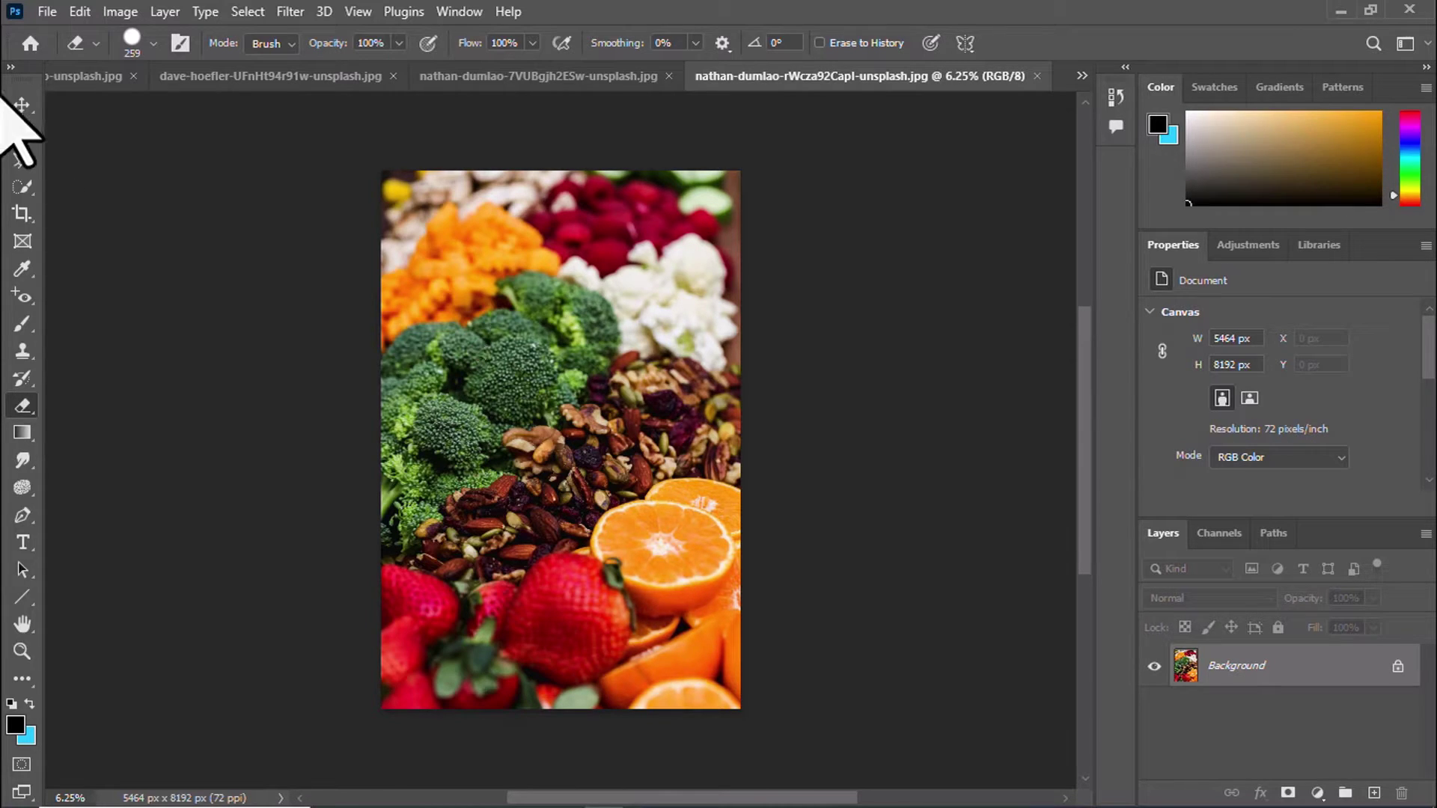
Copy a rectangular patch of broccoli from the food photo and return to clipping mask.psd
click(22, 131)
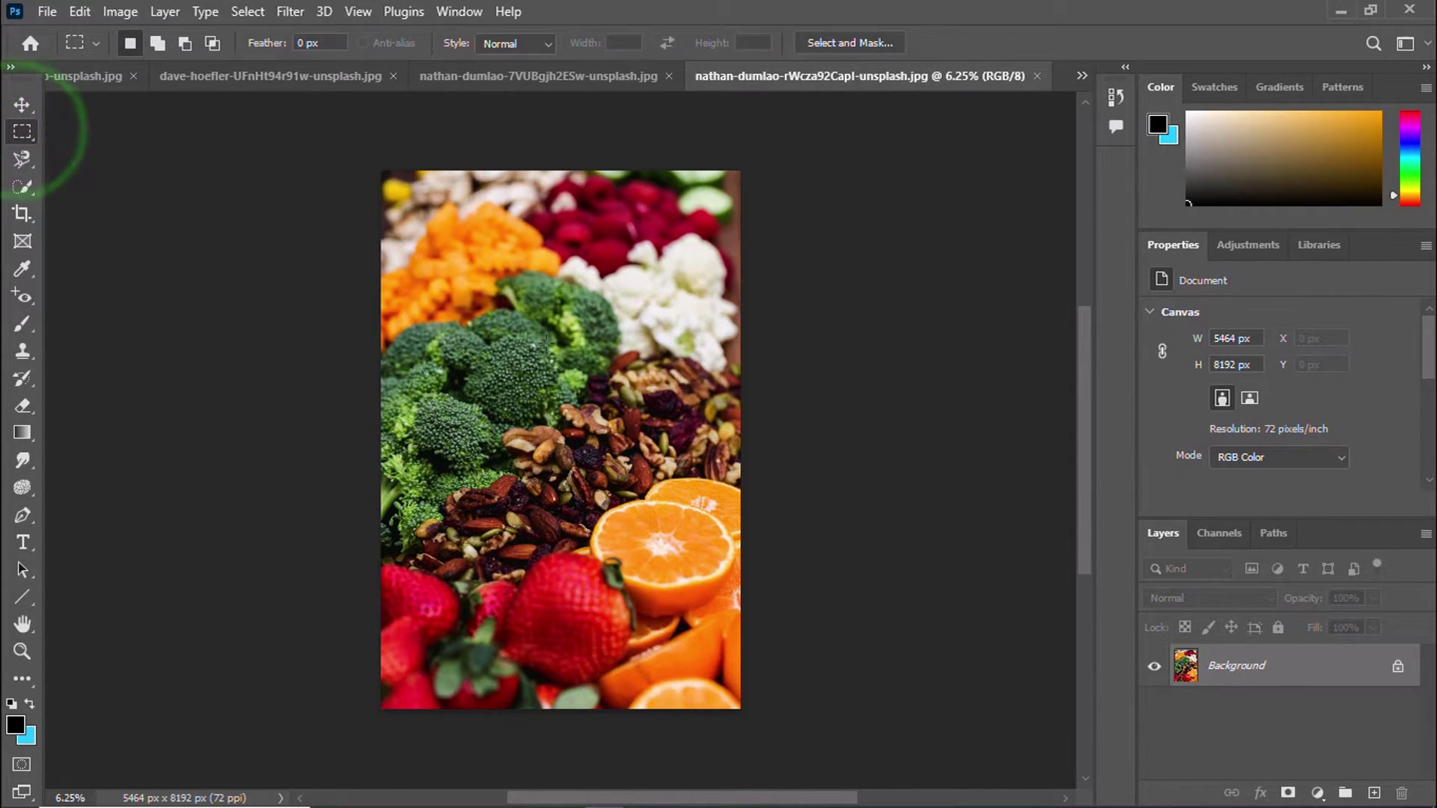
drag(428, 317, 559, 444)
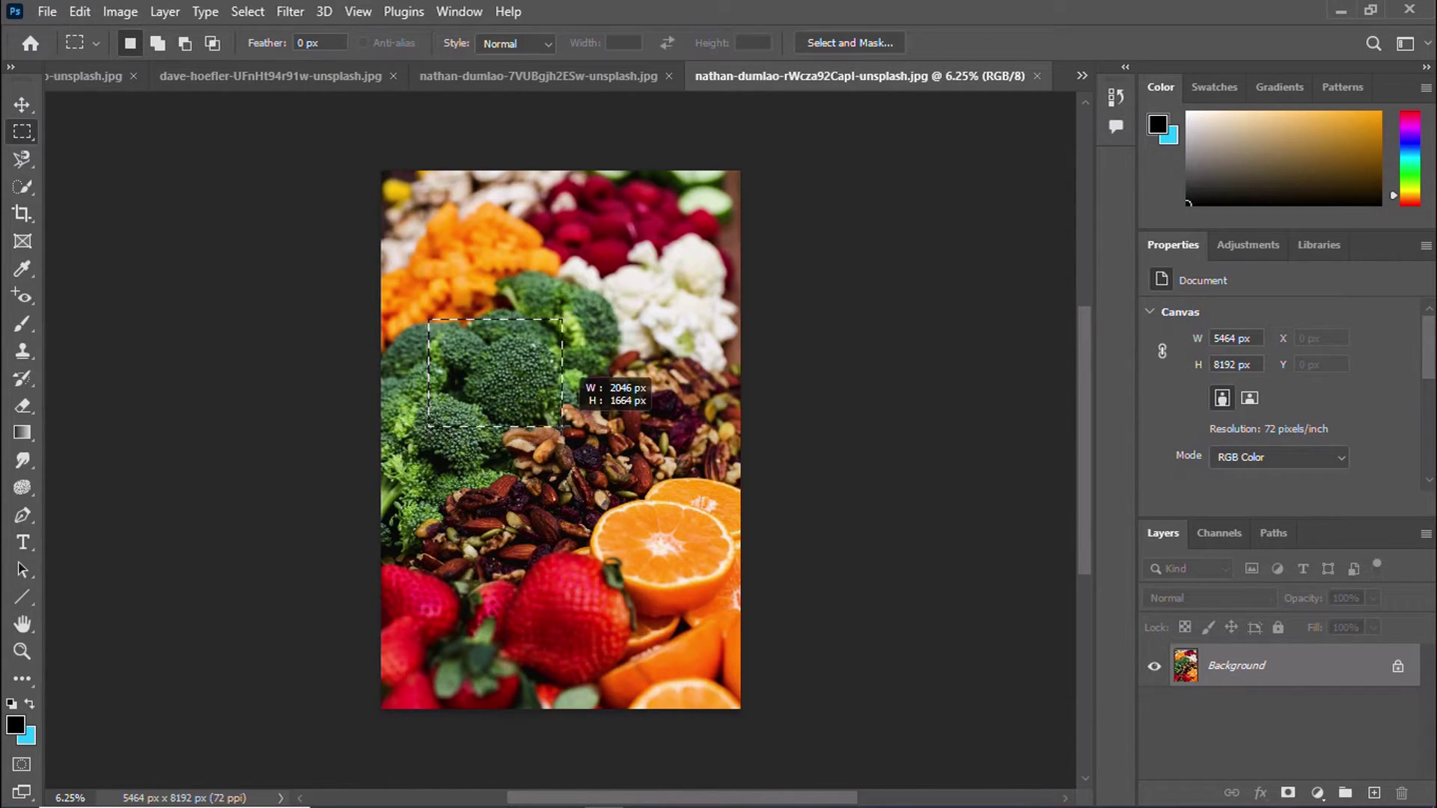
drag(559, 444, 559, 422)
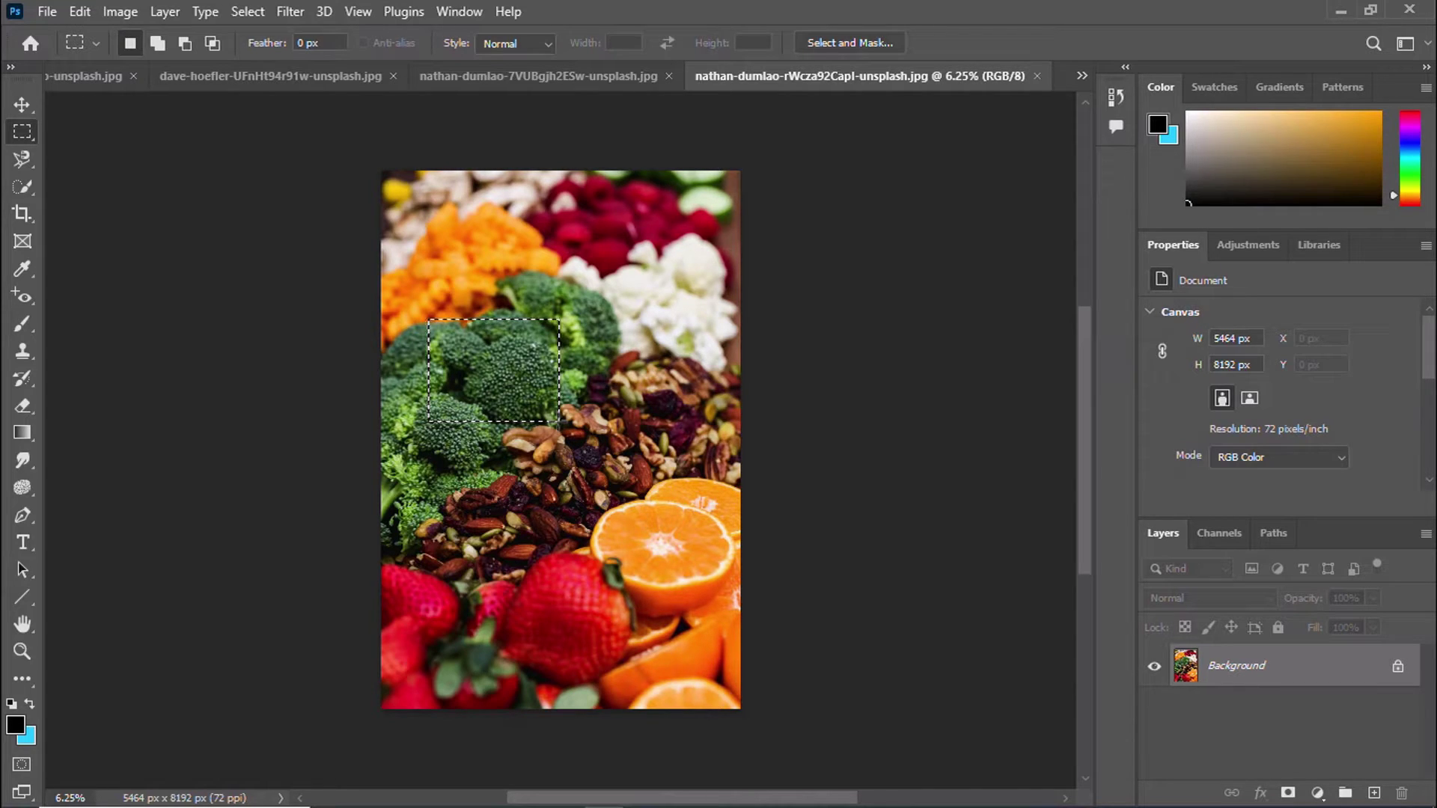
click(80, 12)
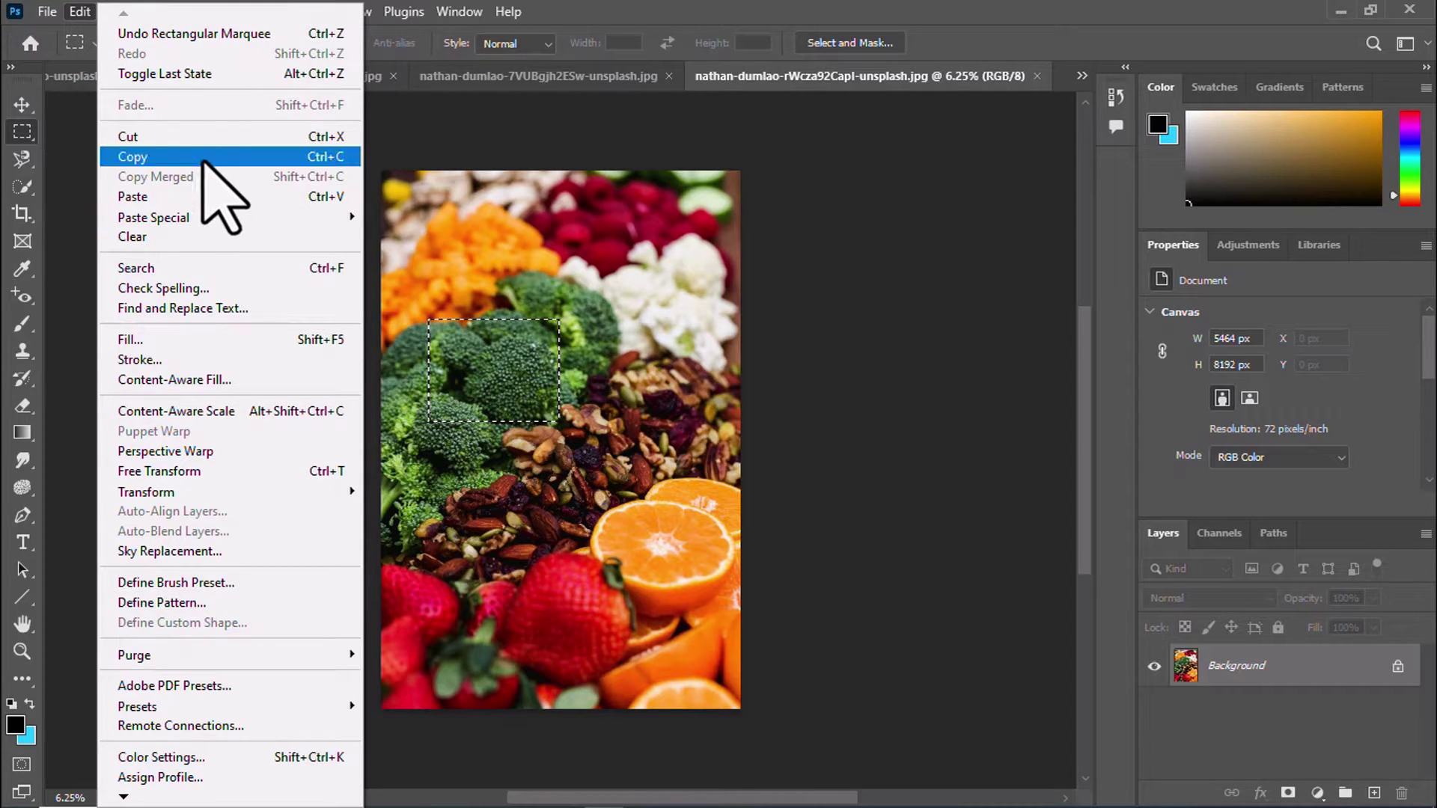
click(203, 158)
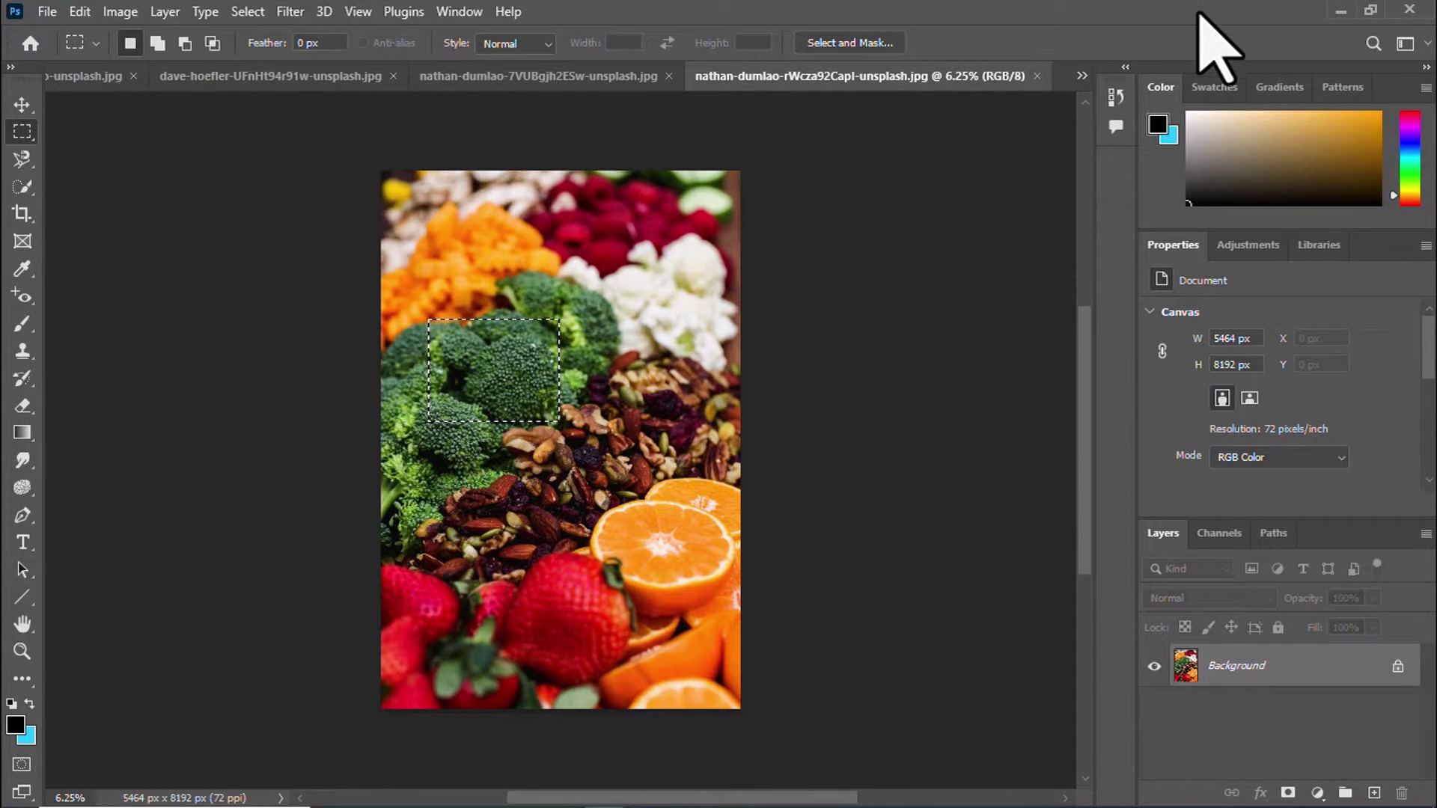
click(1083, 76)
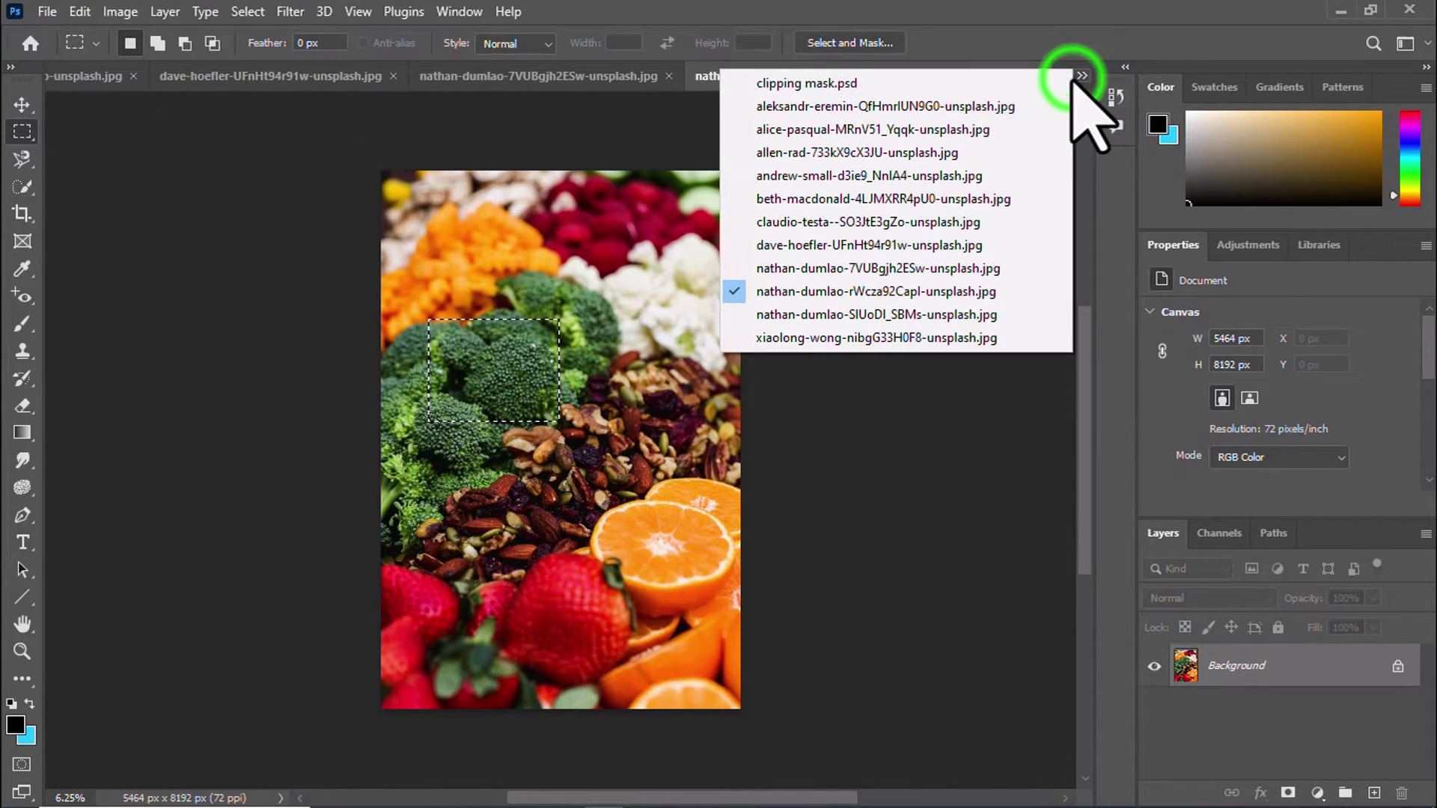
click(945, 84)
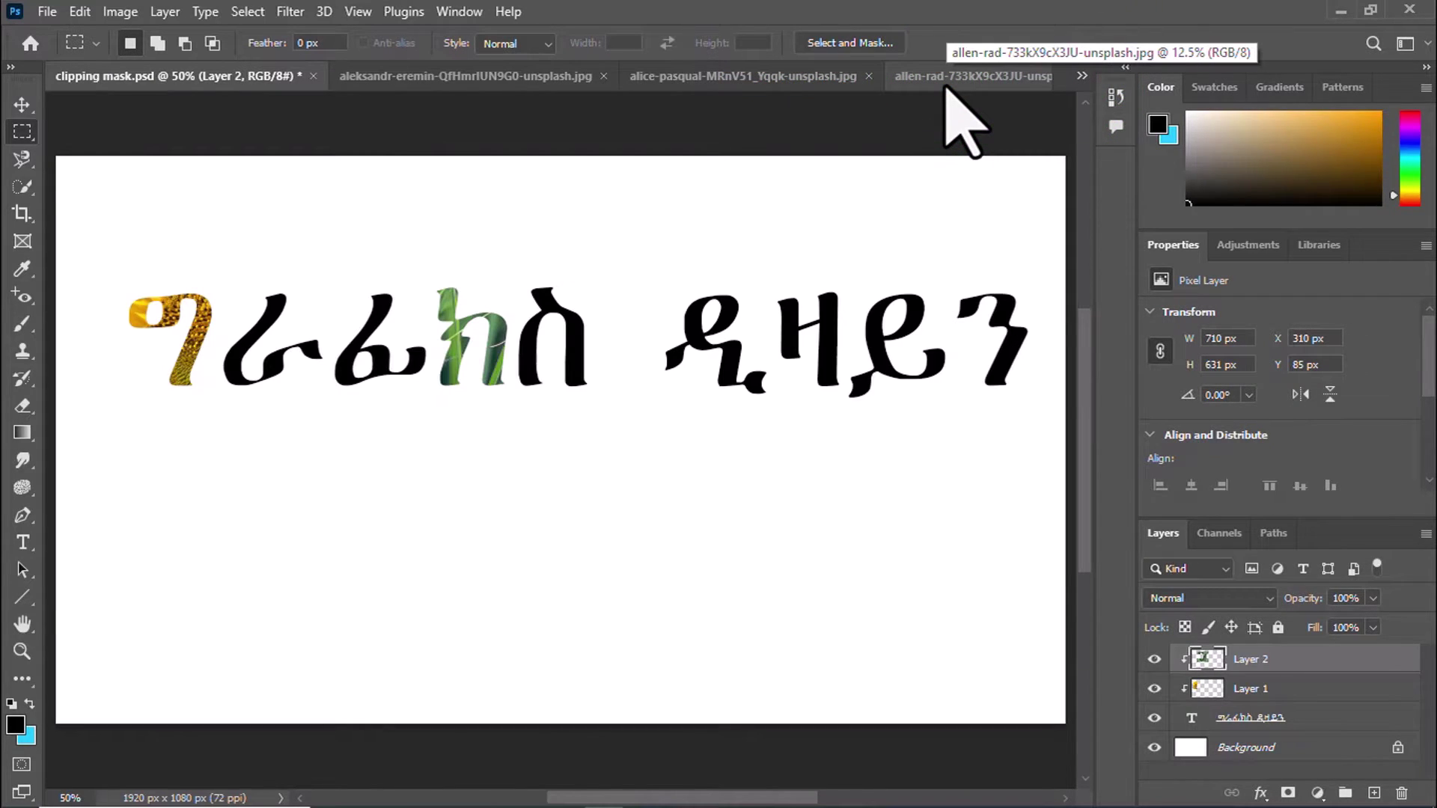
Paste the broccoli as Layer 3 and scale it to 495 × 393 px over the first letters
click(78, 11)
click(211, 198)
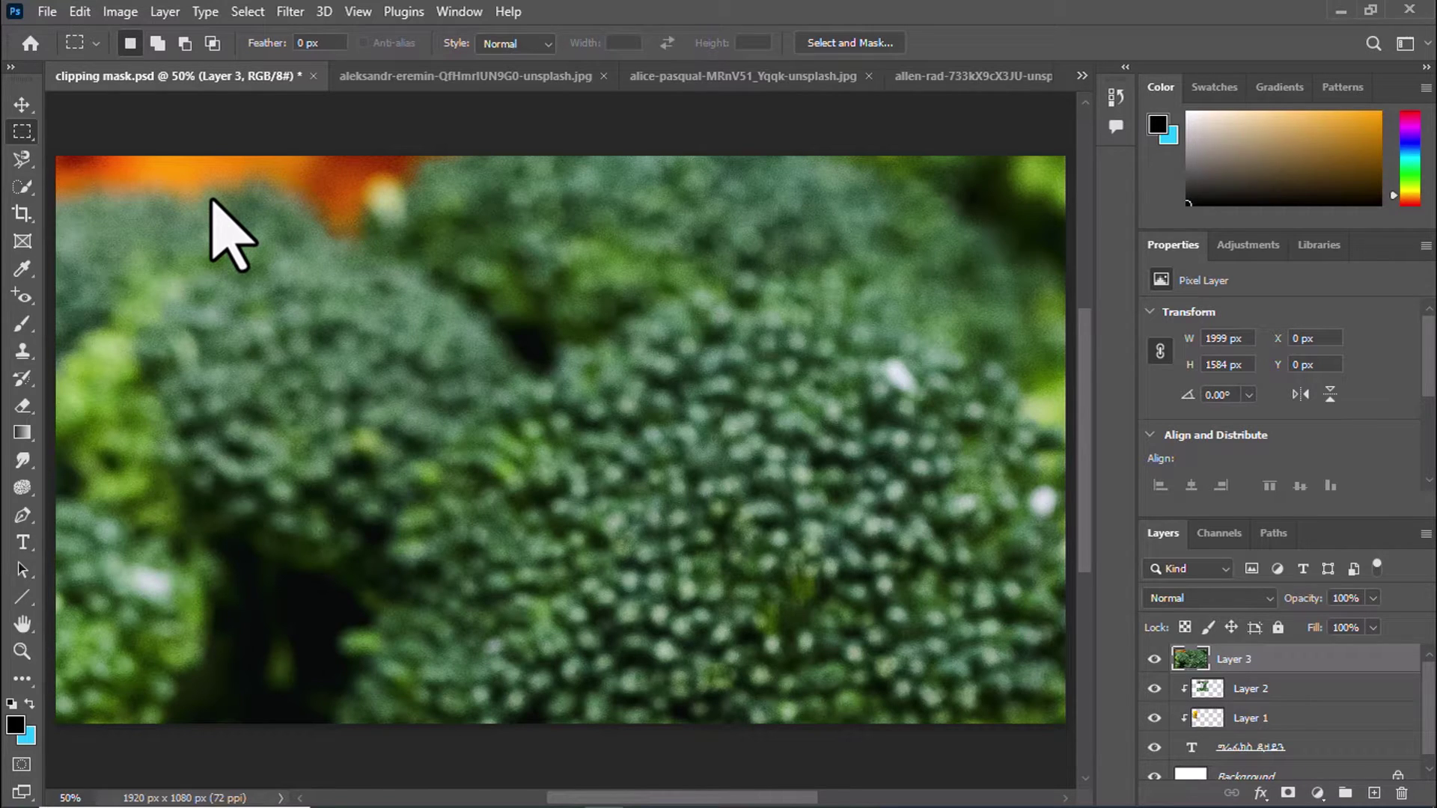
key(ctrl+t)
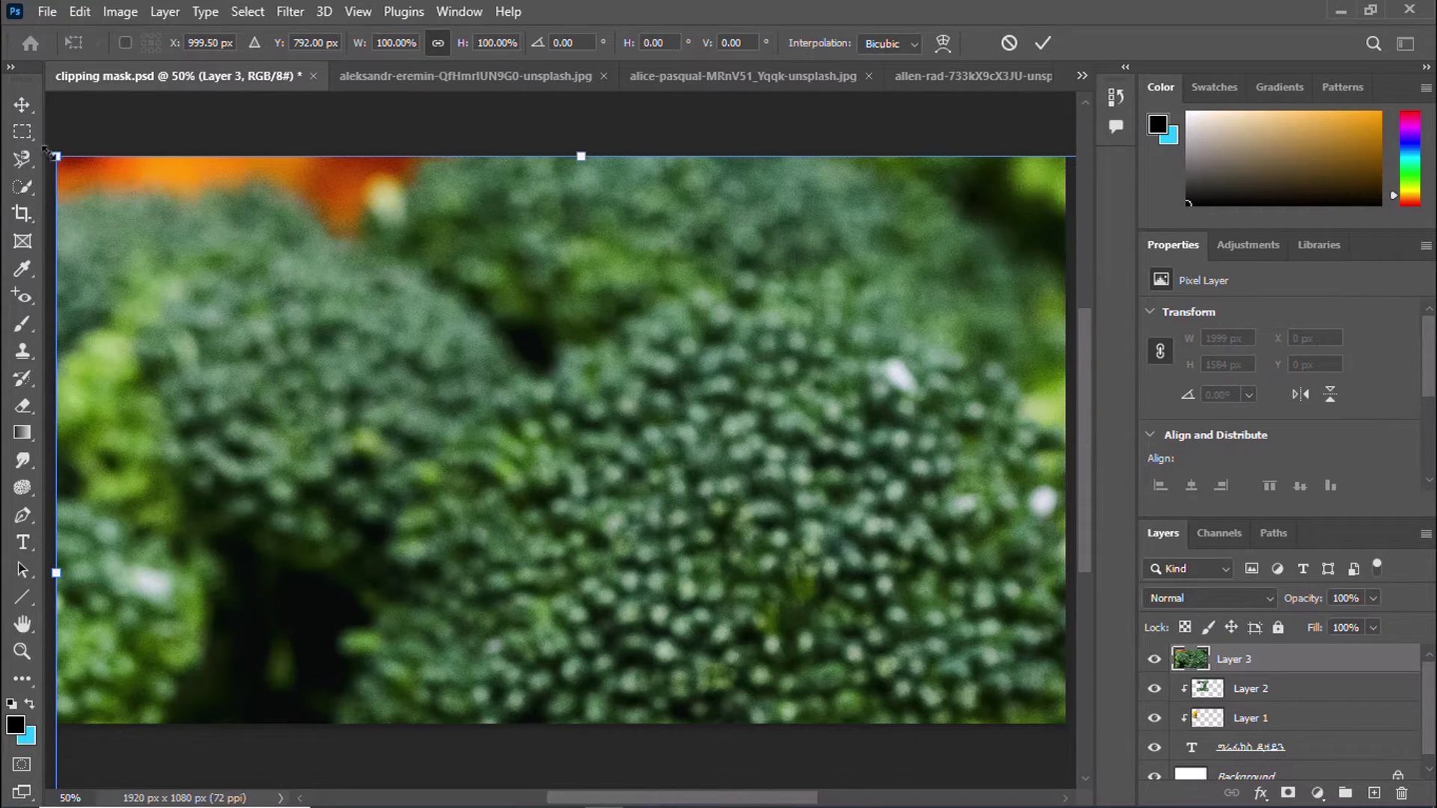
drag(55, 156, 705, 671)
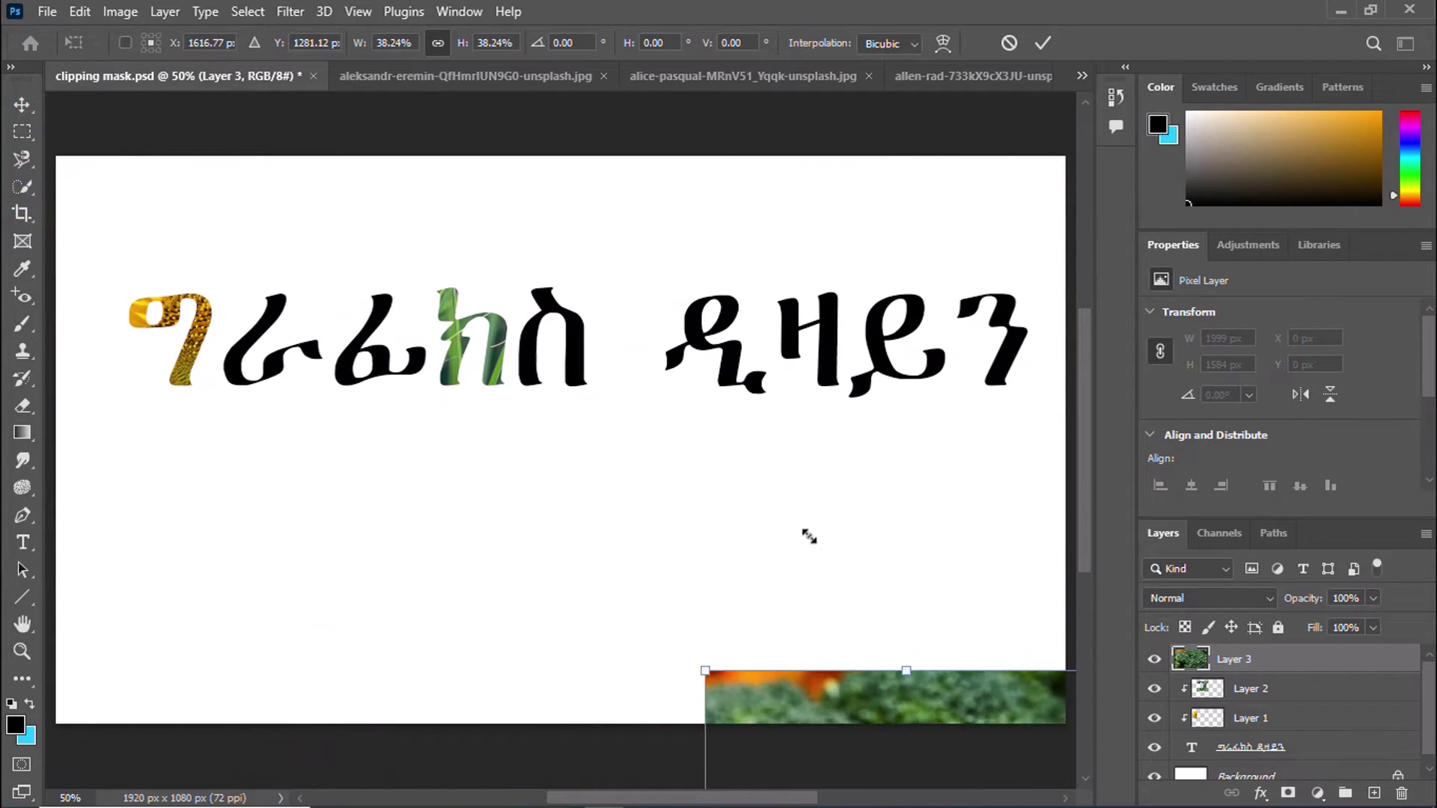
drag(931, 708, 506, 462)
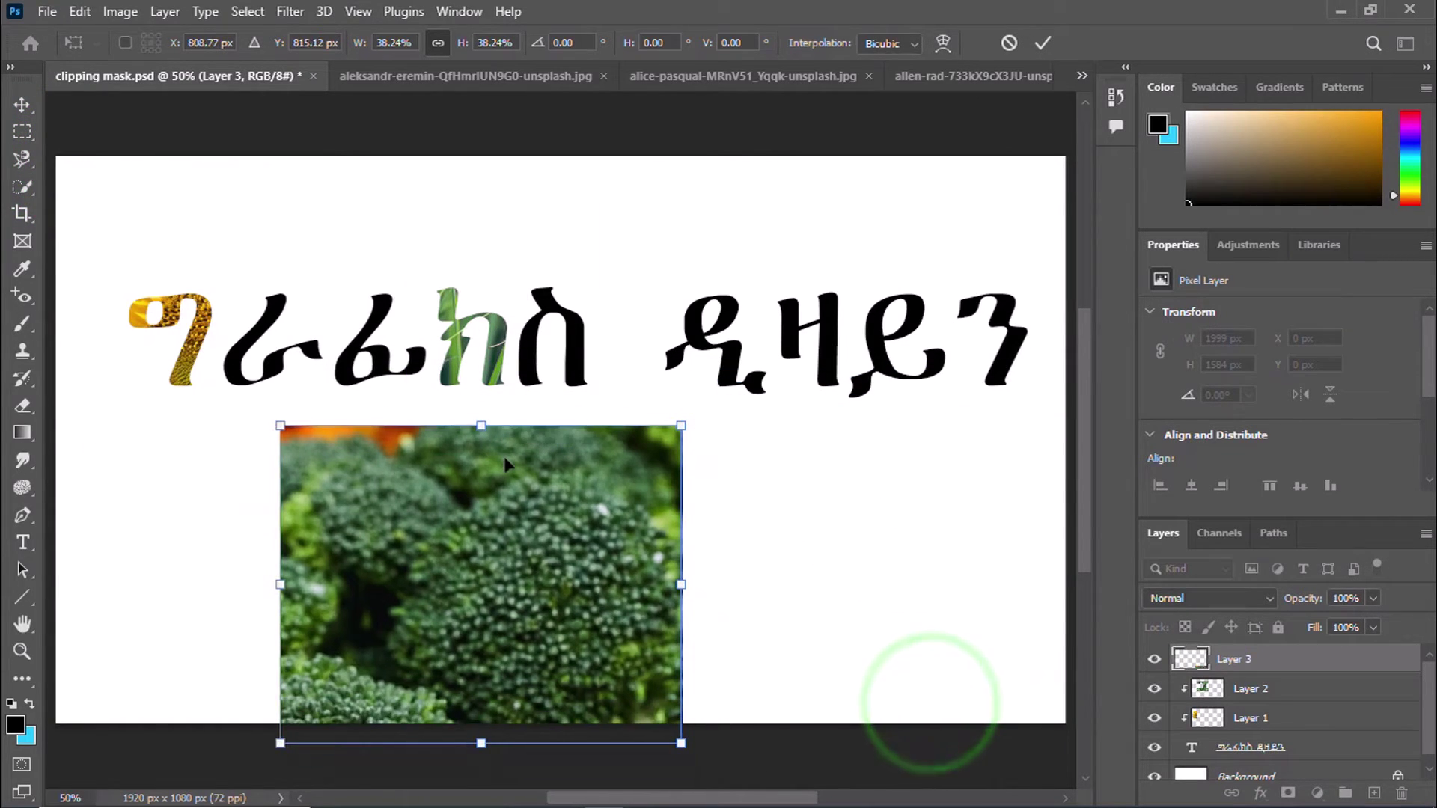
drag(279, 424, 421, 538)
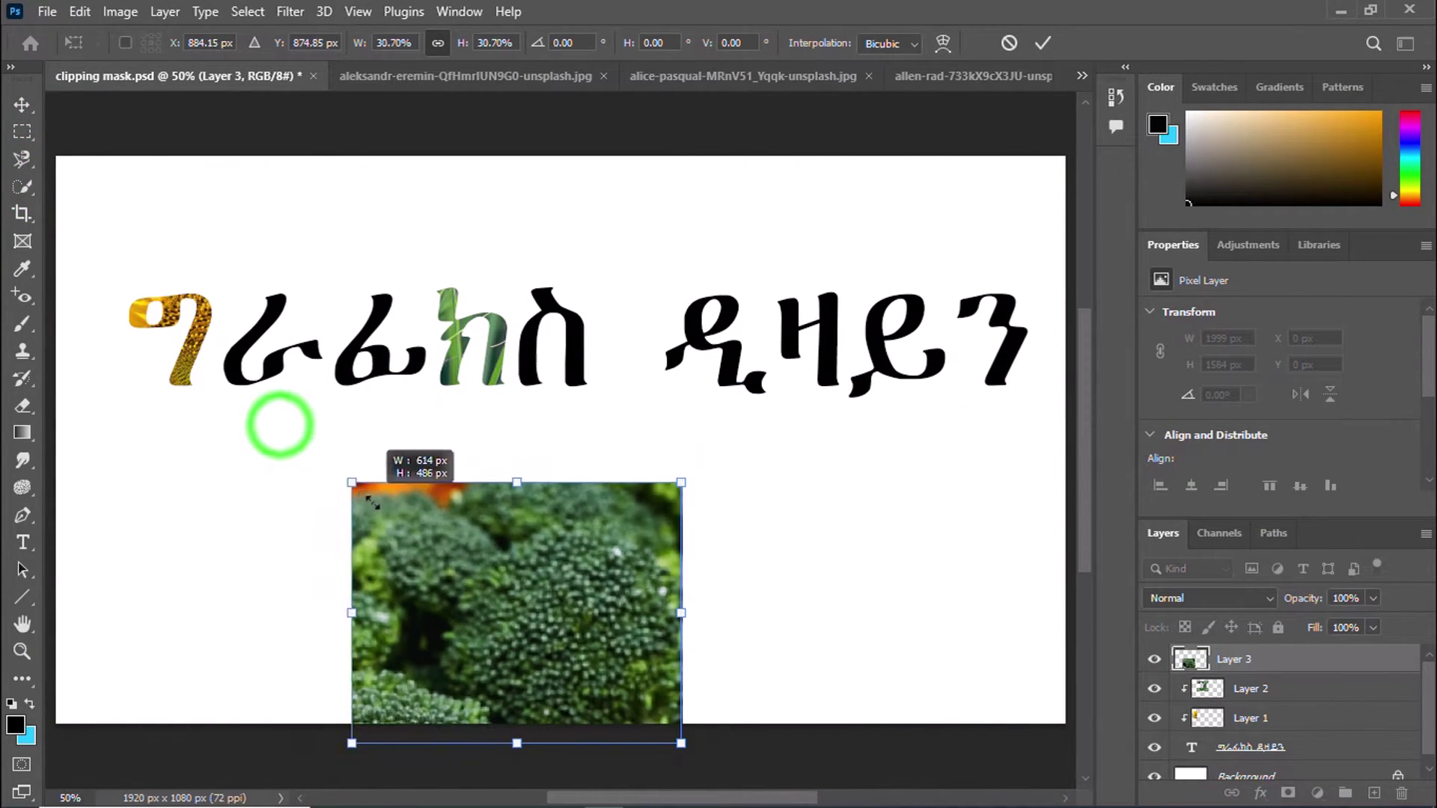
drag(485, 608, 232, 333)
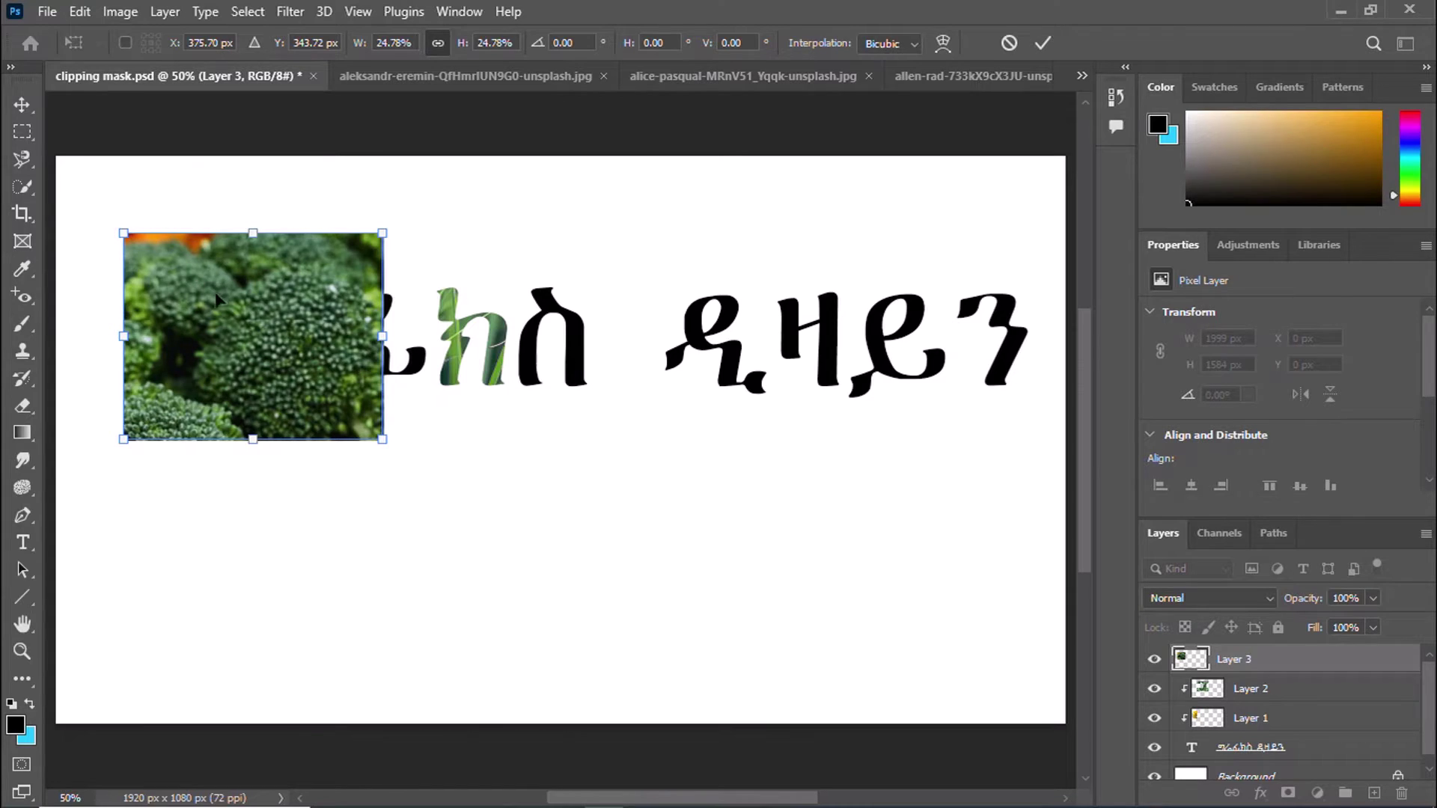
drag(222, 301, 213, 299)
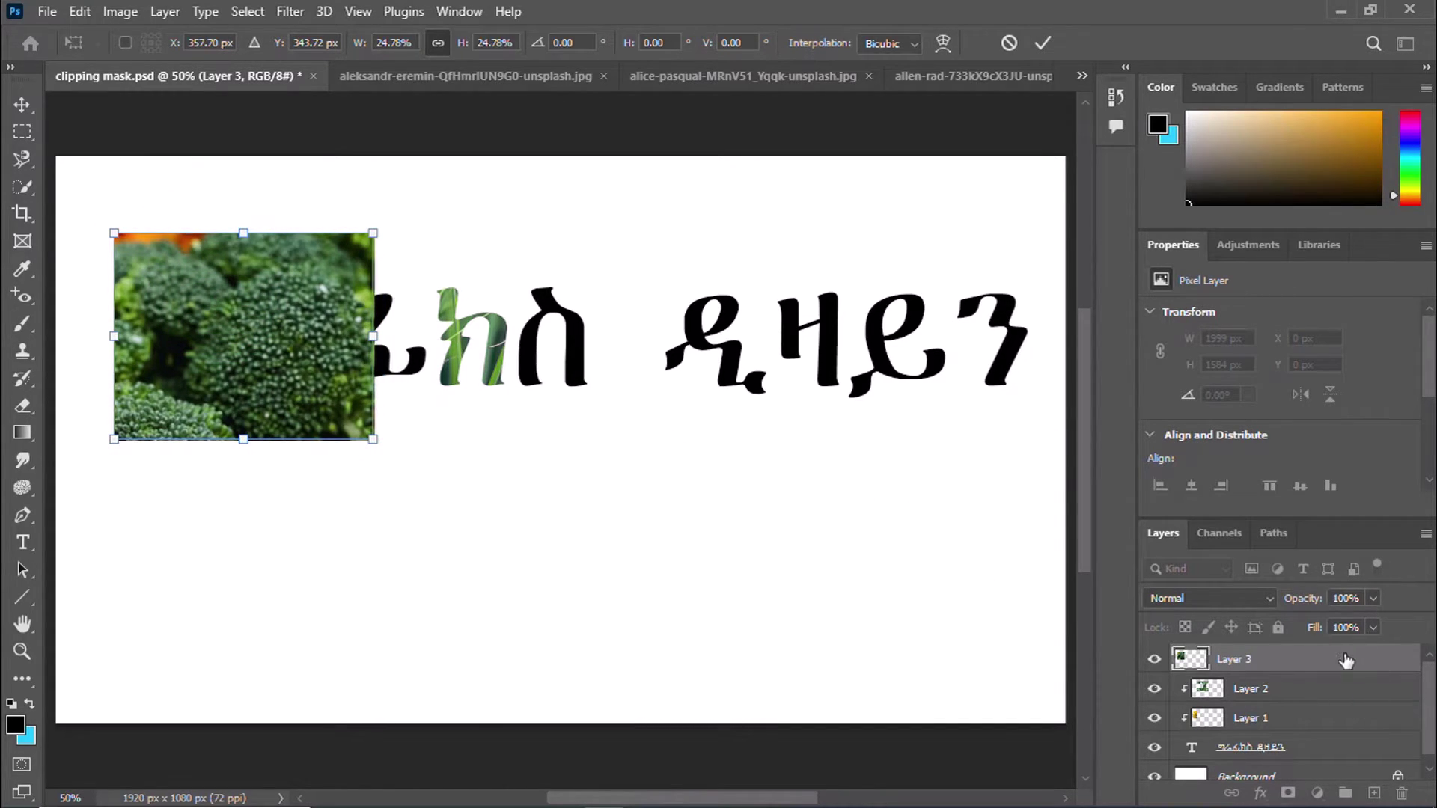
Commit the transform and clip Layer 3 into the text
click(1302, 669)
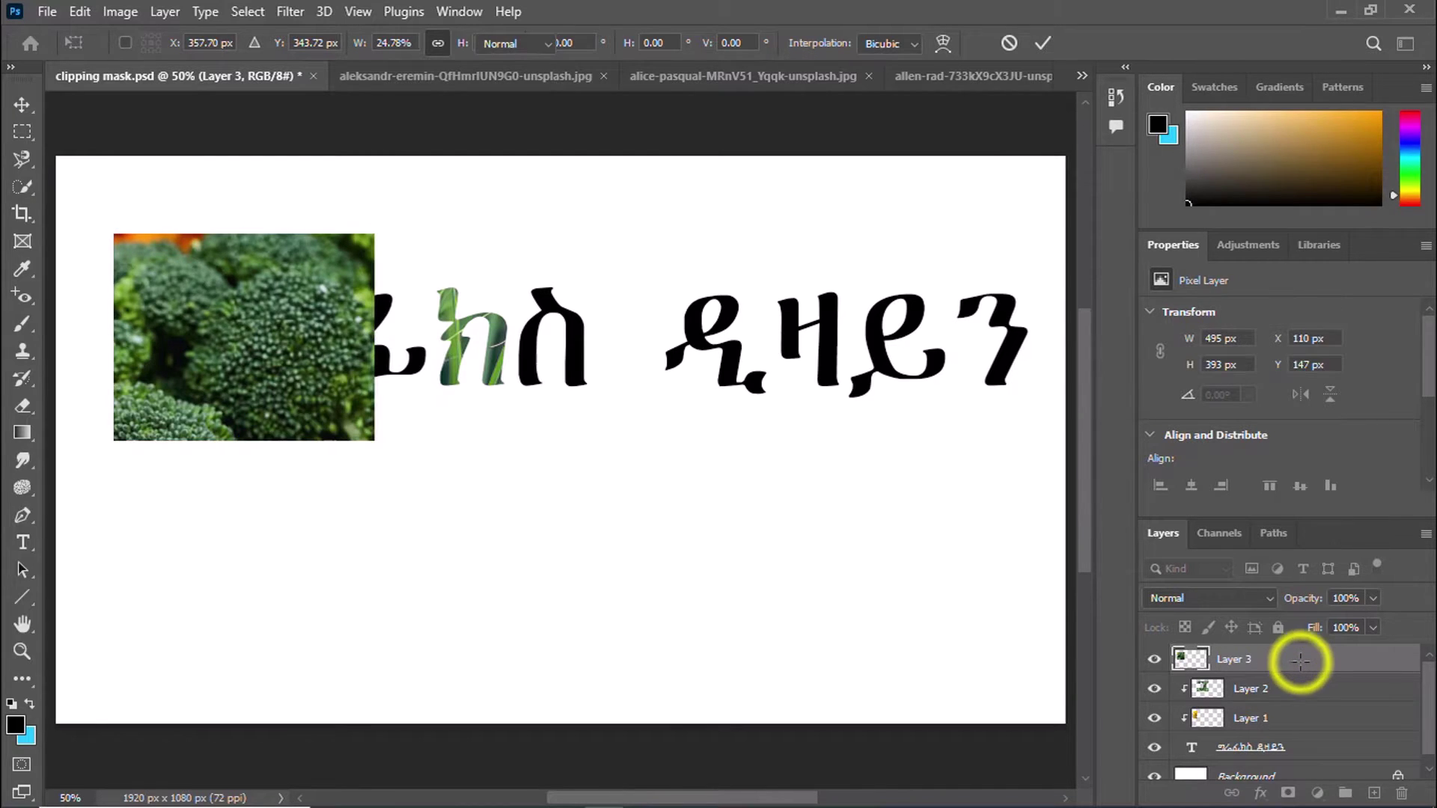
right_click(1302, 668)
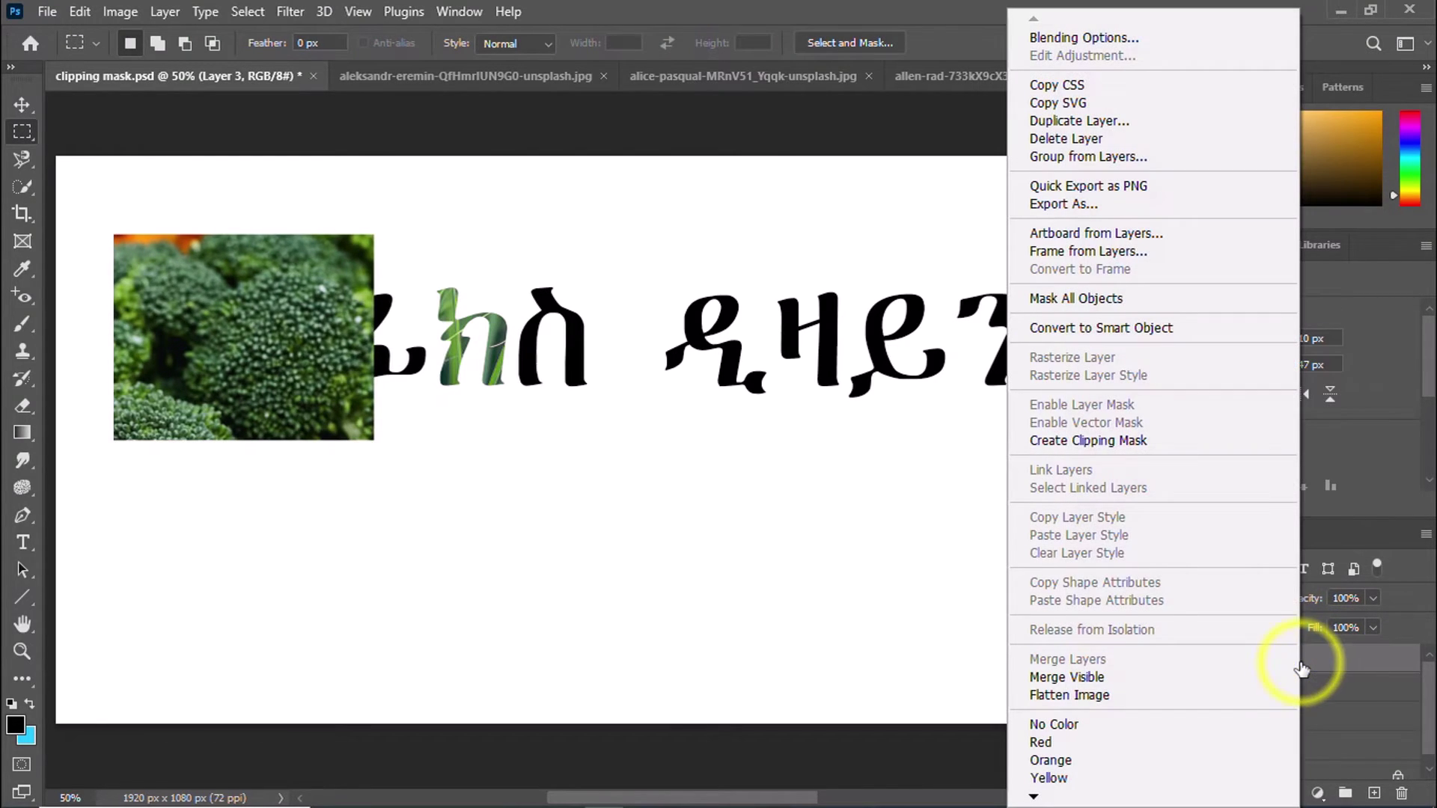
click(1149, 442)
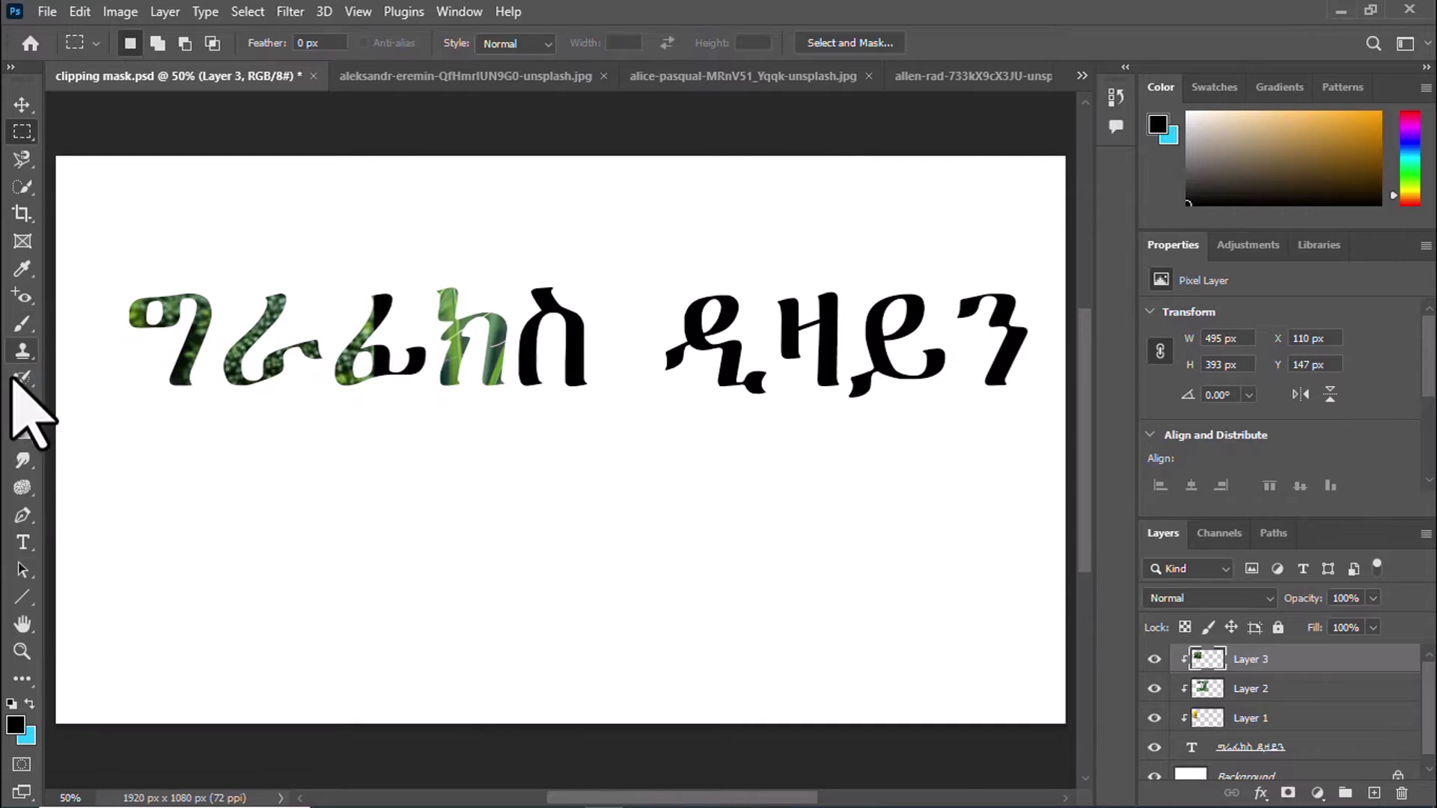
Erase Layer 3's broccoli from the first letter, ፊ and part of ክ, then switch to the fruit platter photo
click(23, 407)
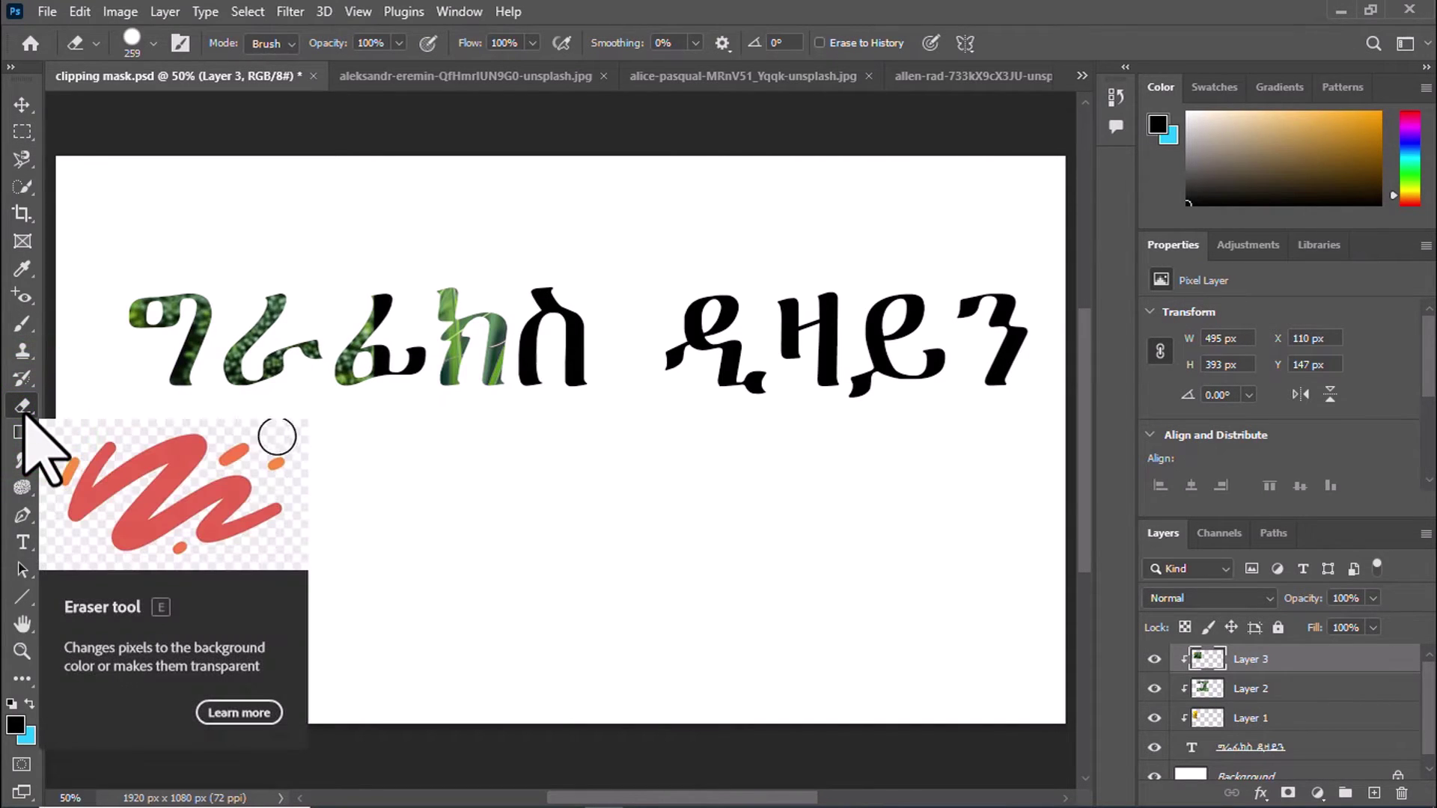
drag(150, 300, 136, 363)
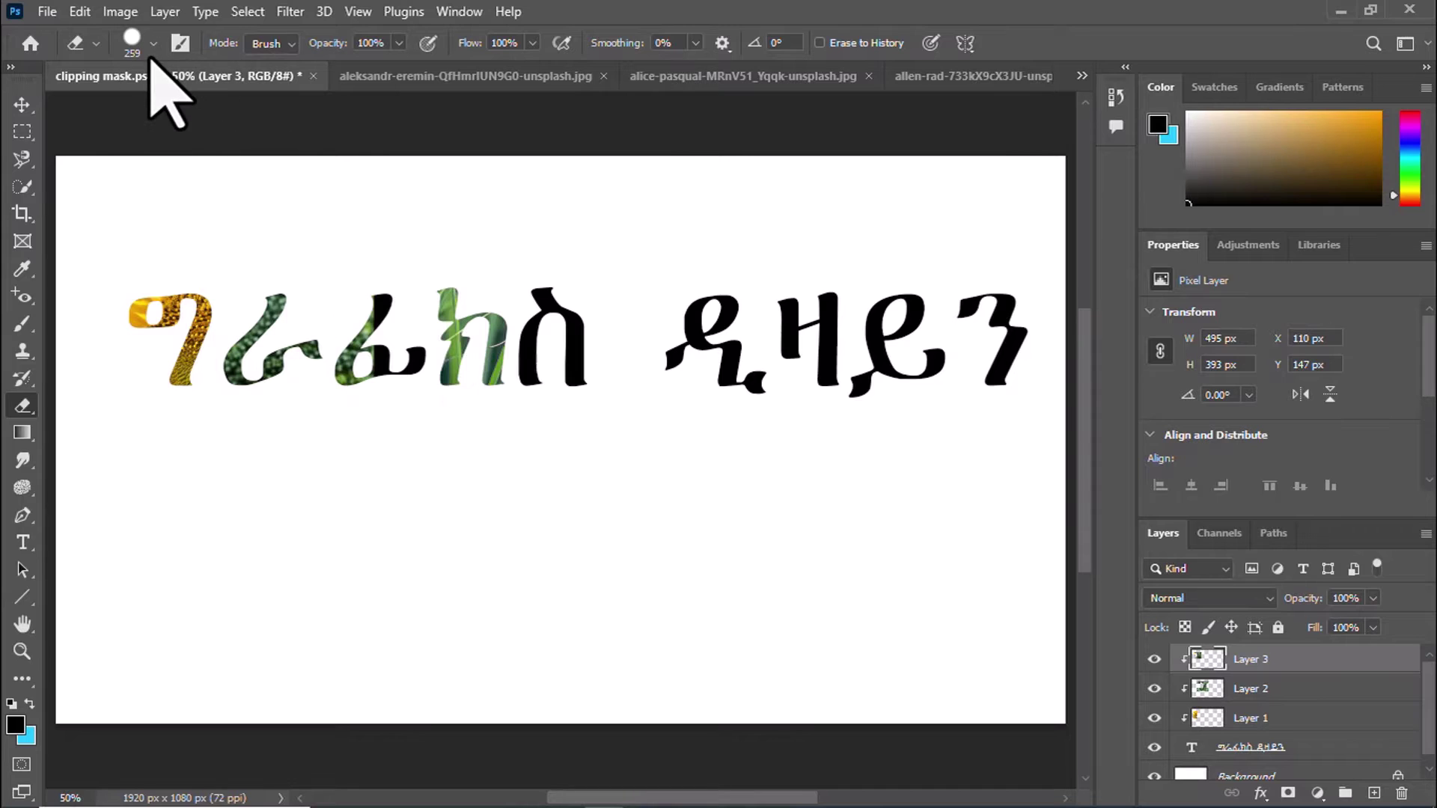
click(136, 38)
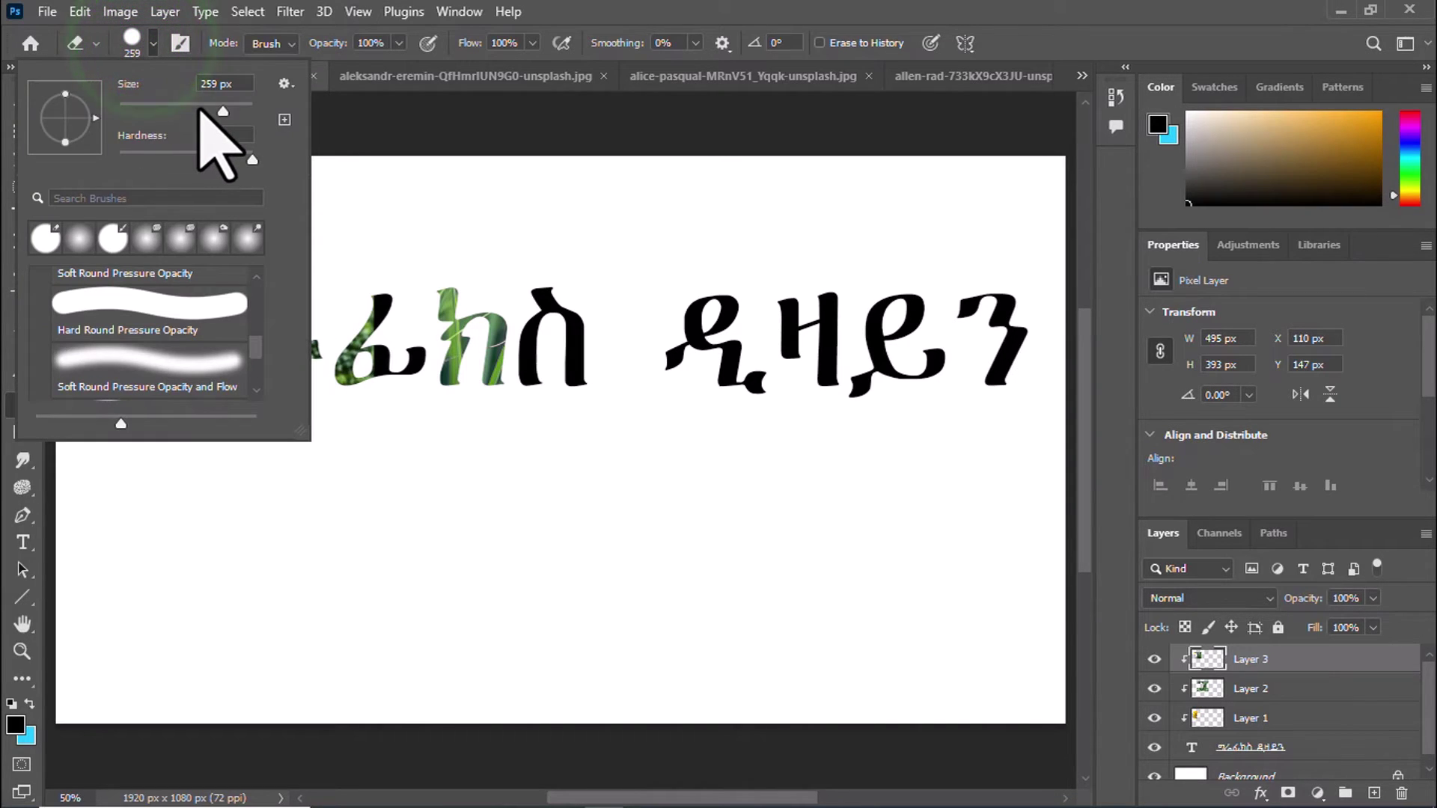
click(459, 314)
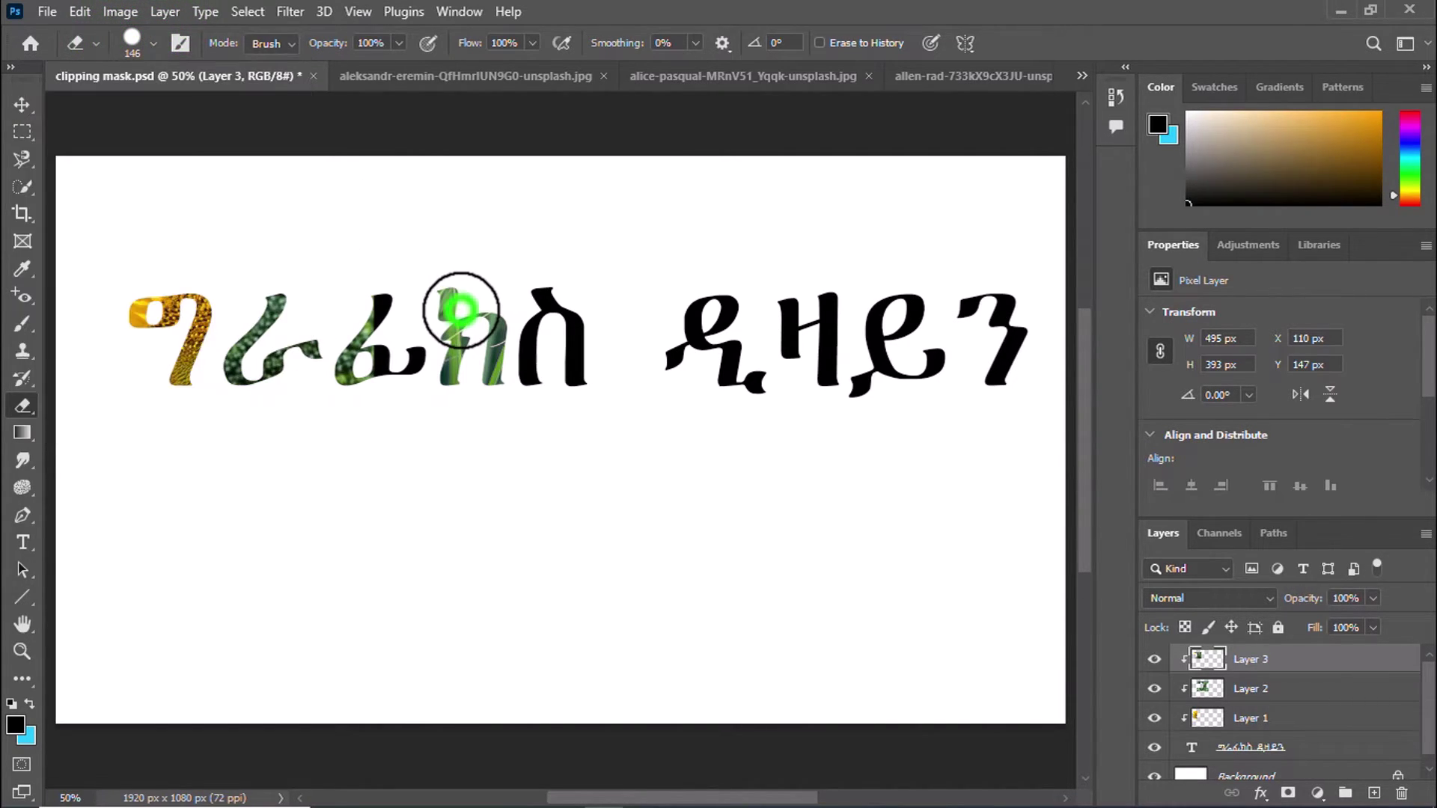
drag(460, 309, 475, 379)
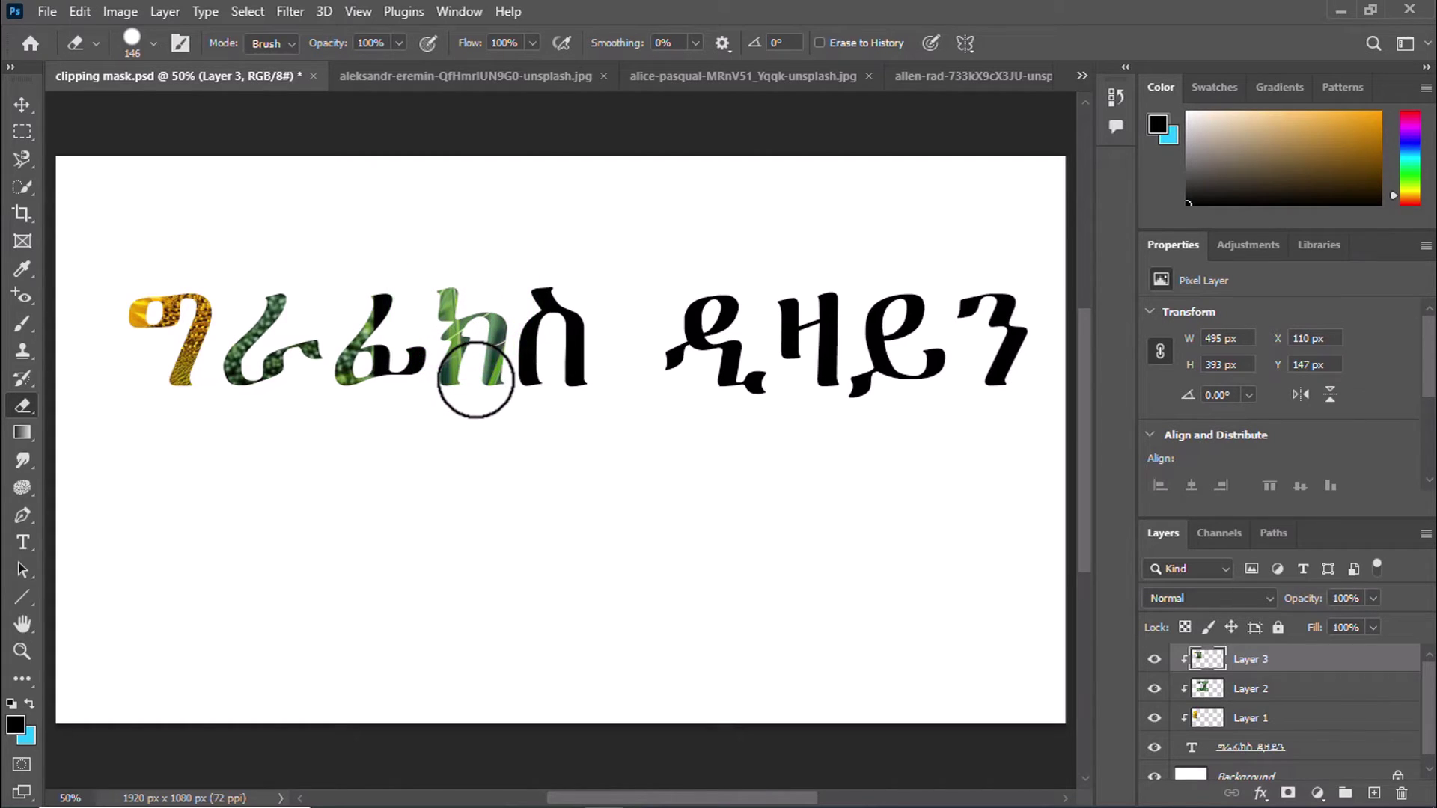
drag(375, 318, 388, 366)
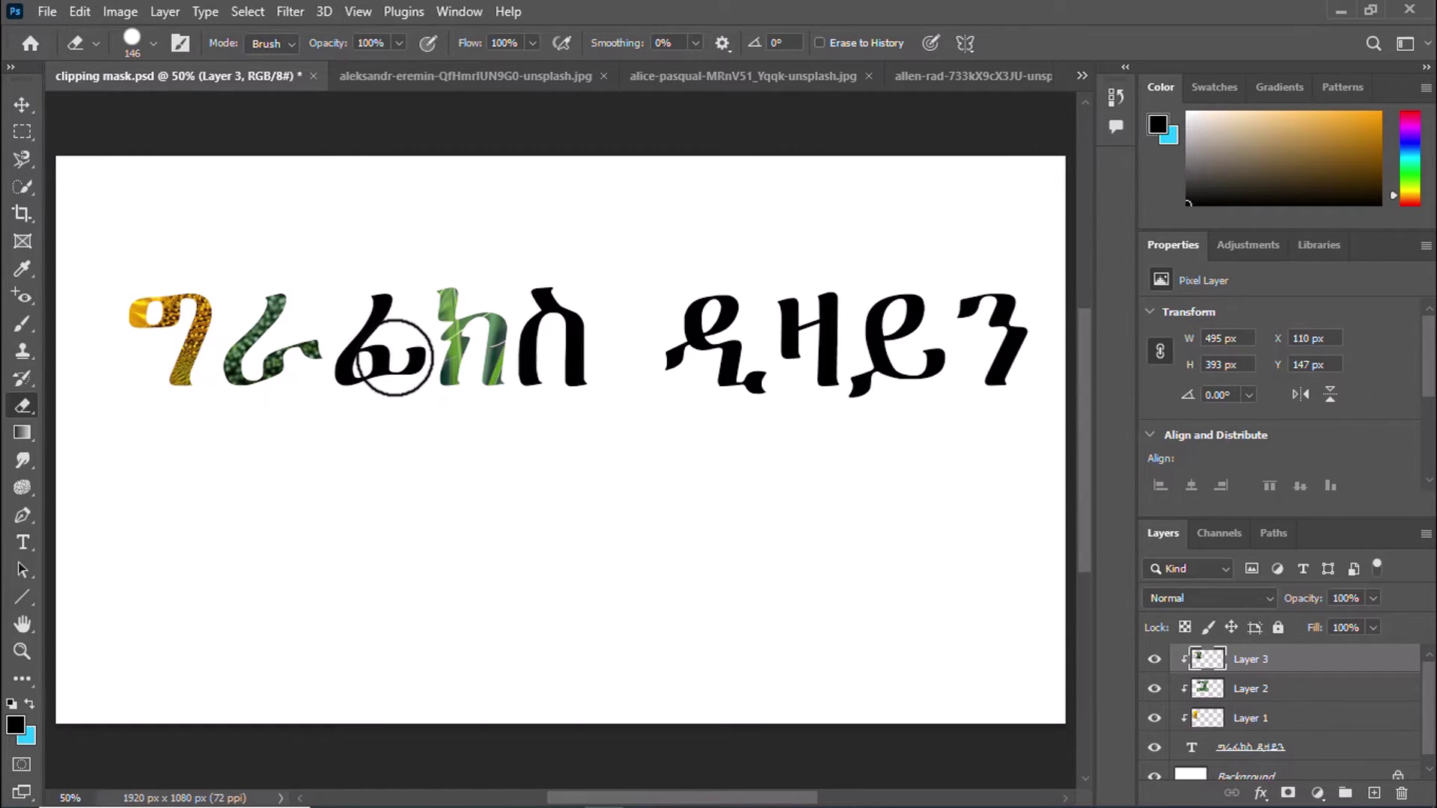
click(1082, 75)
click(857, 313)
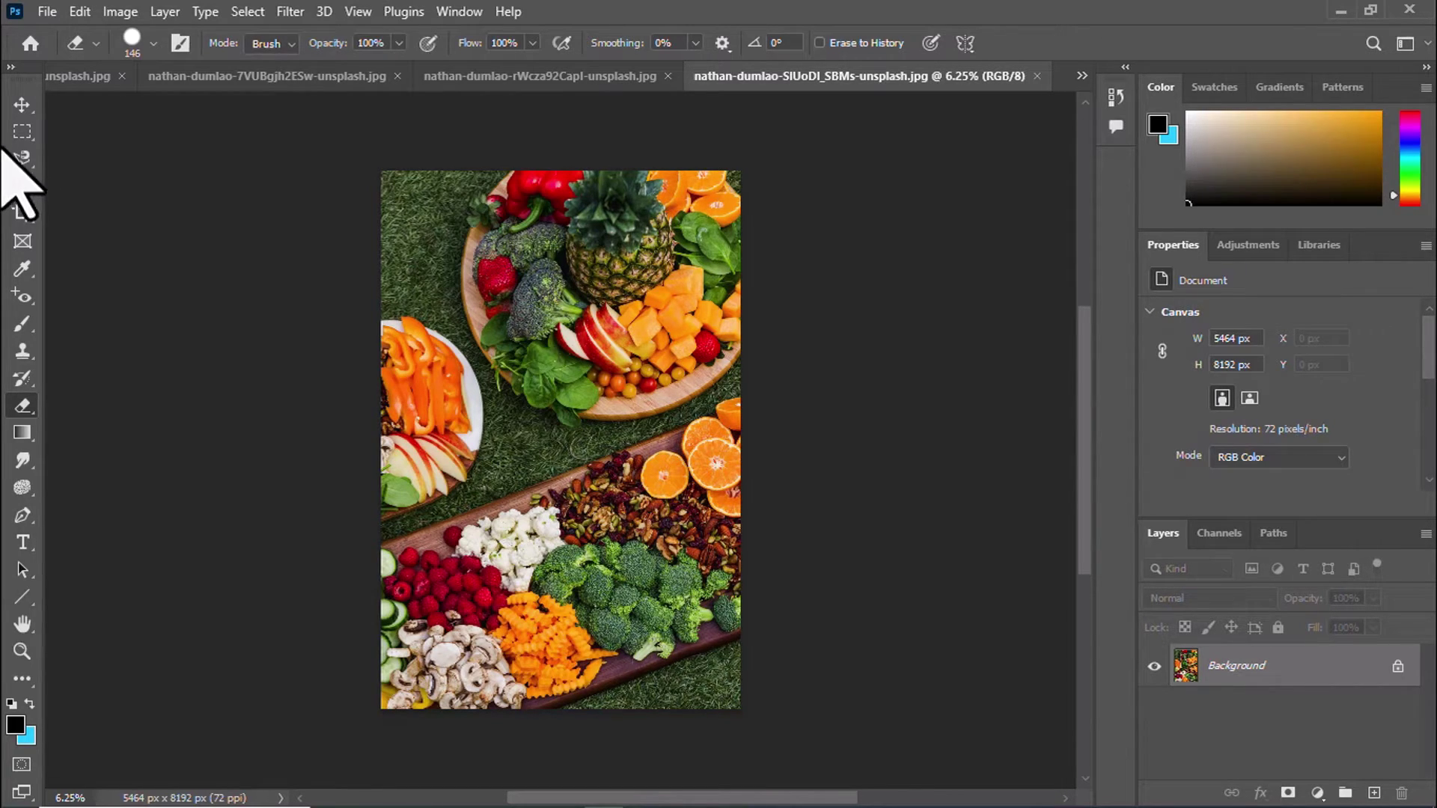
Select a roughly 2717 × 1392 px rectangle of apples and melon, then return to clipping mask.psd
click(23, 131)
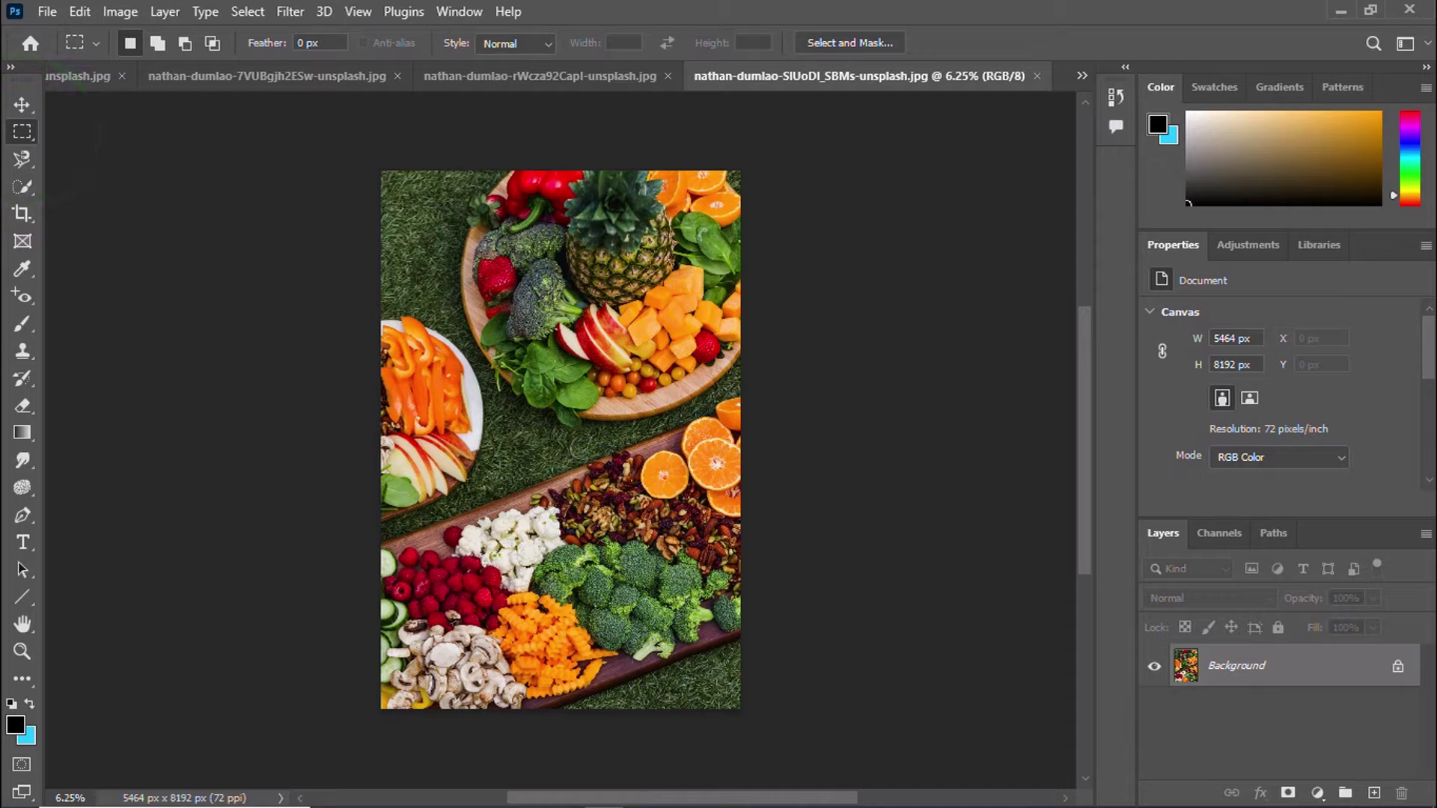
drag(554, 286, 740, 395)
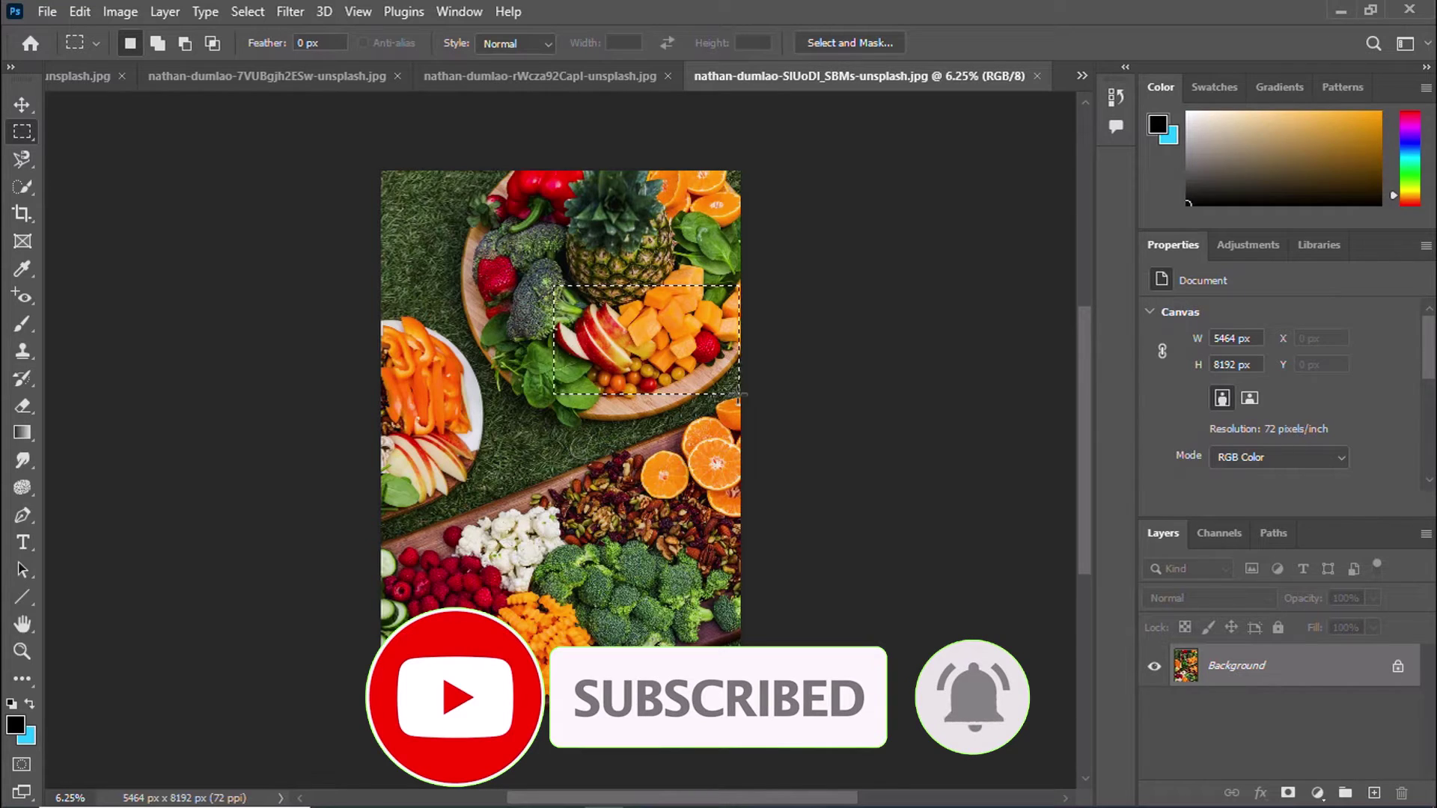
click(1082, 76)
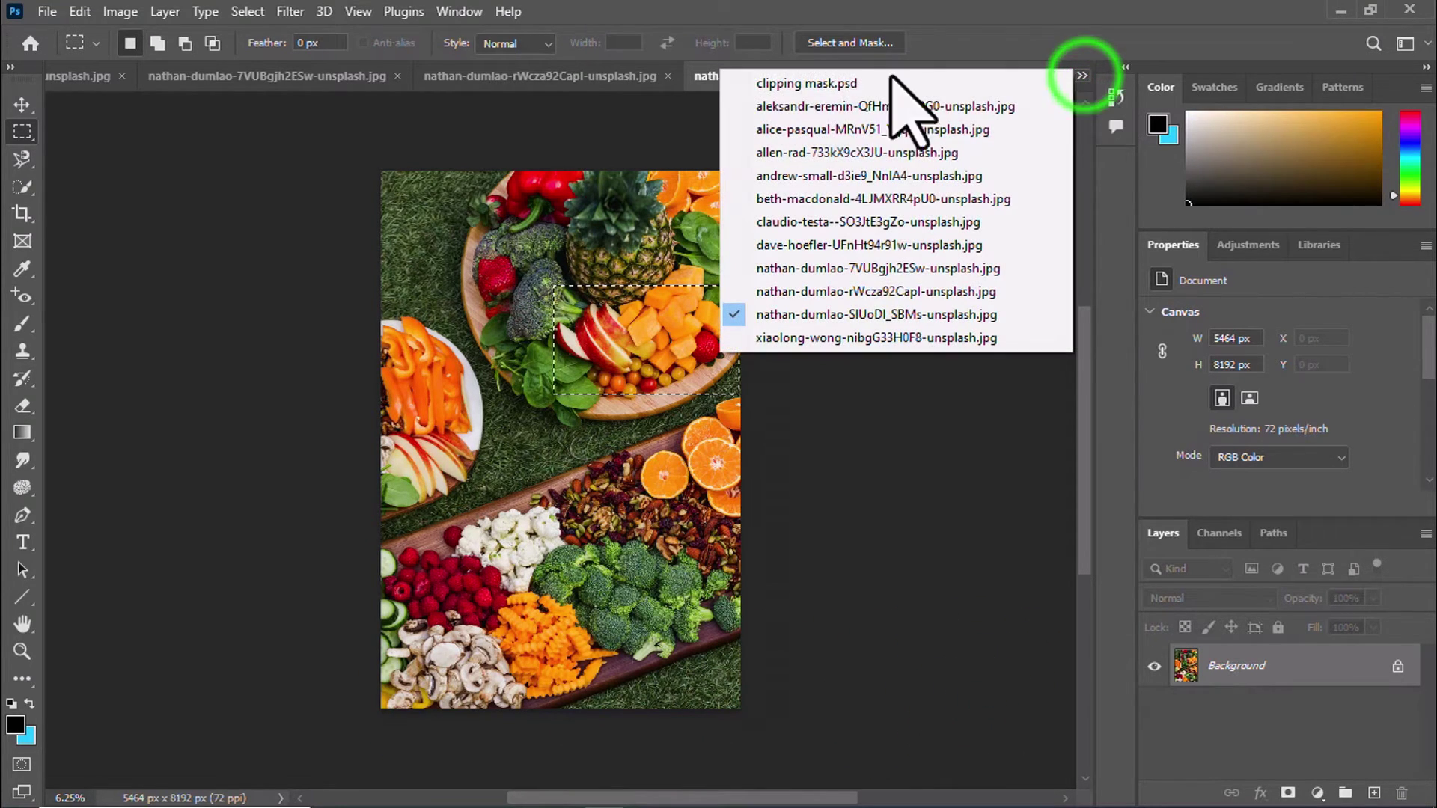
click(824, 84)
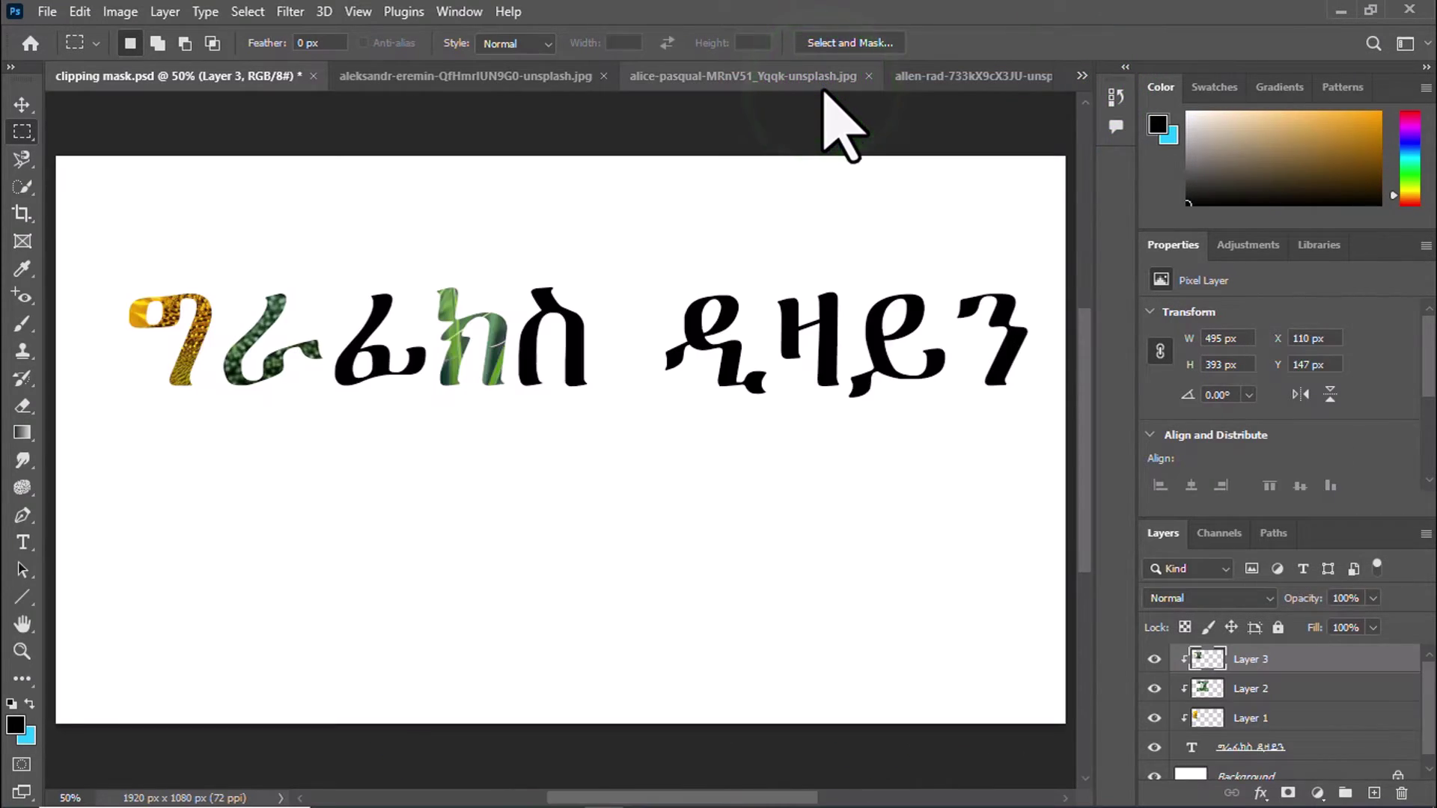
Paste the fruit crop as Layer 4 and scale it to 495 × 295 px over the middle letters
key(ctrl+v)
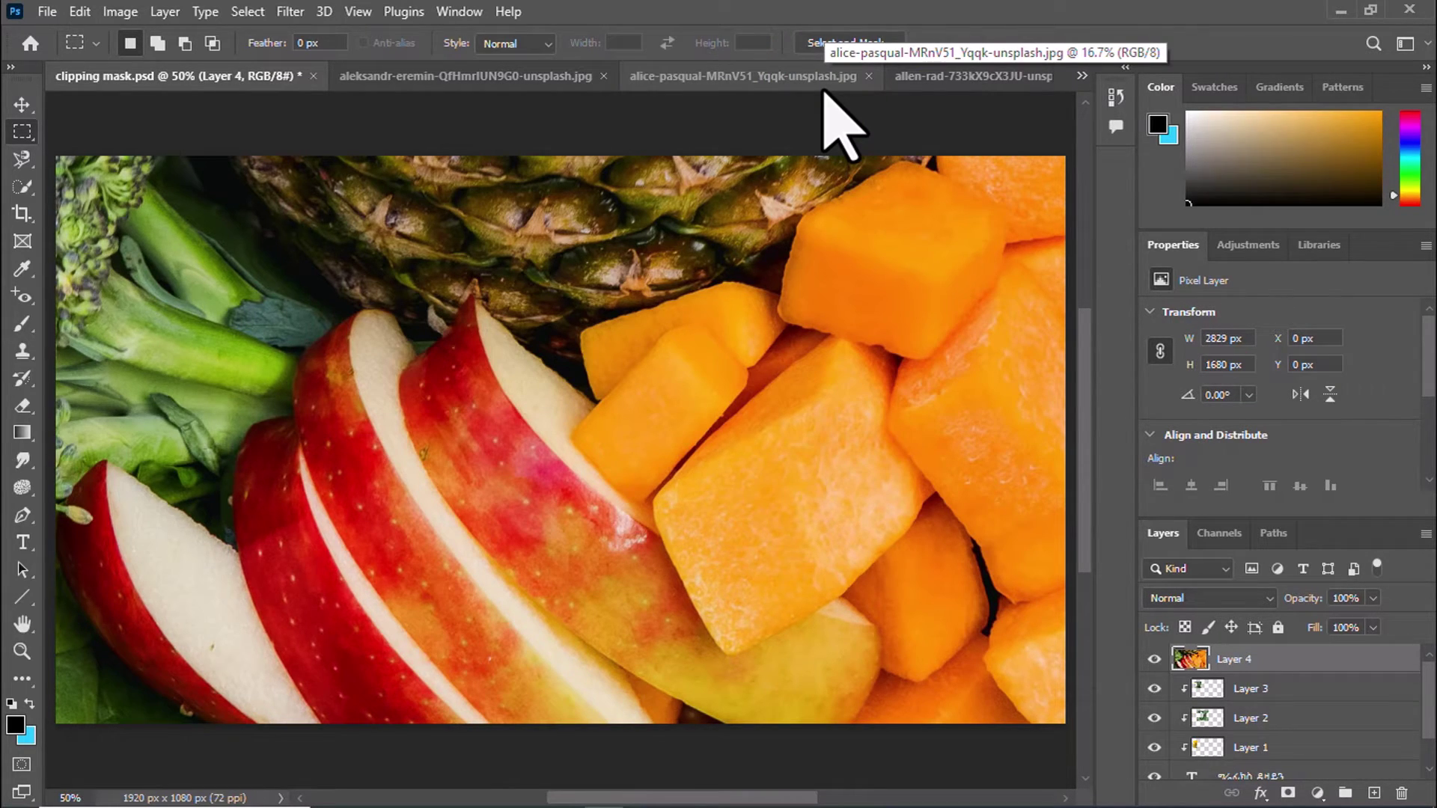
key(ctrl+t)
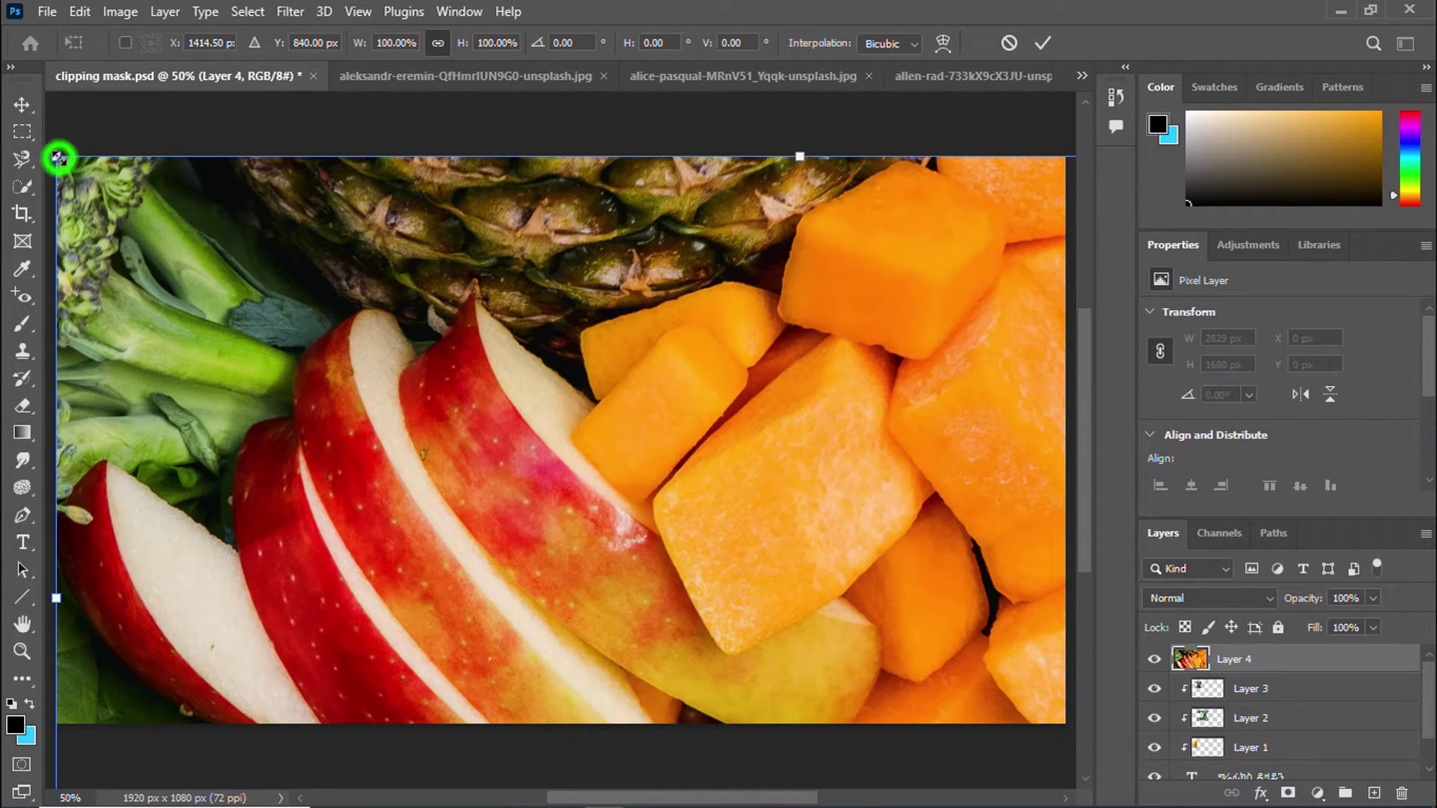
drag(58, 157, 764, 550)
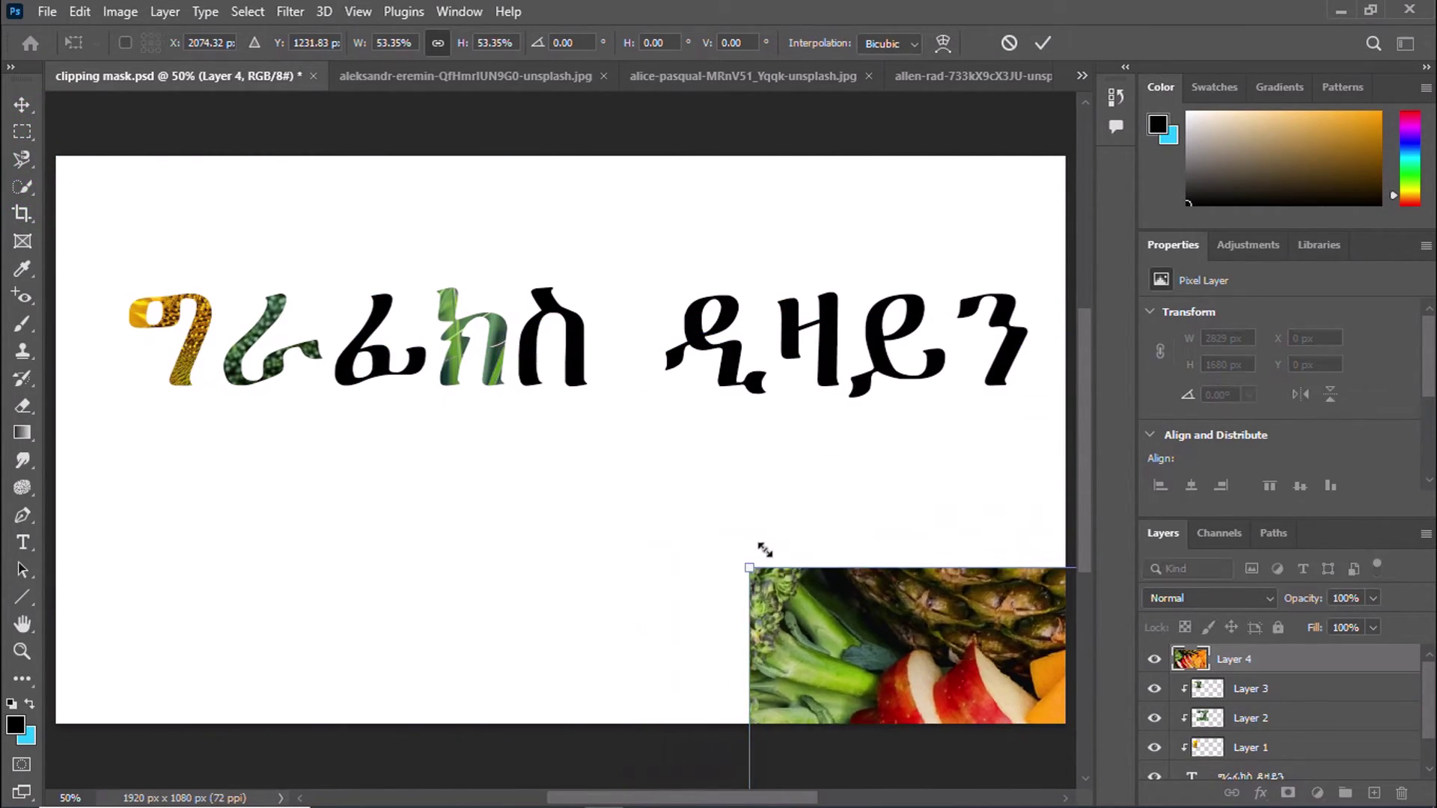
drag(846, 627, 485, 317)
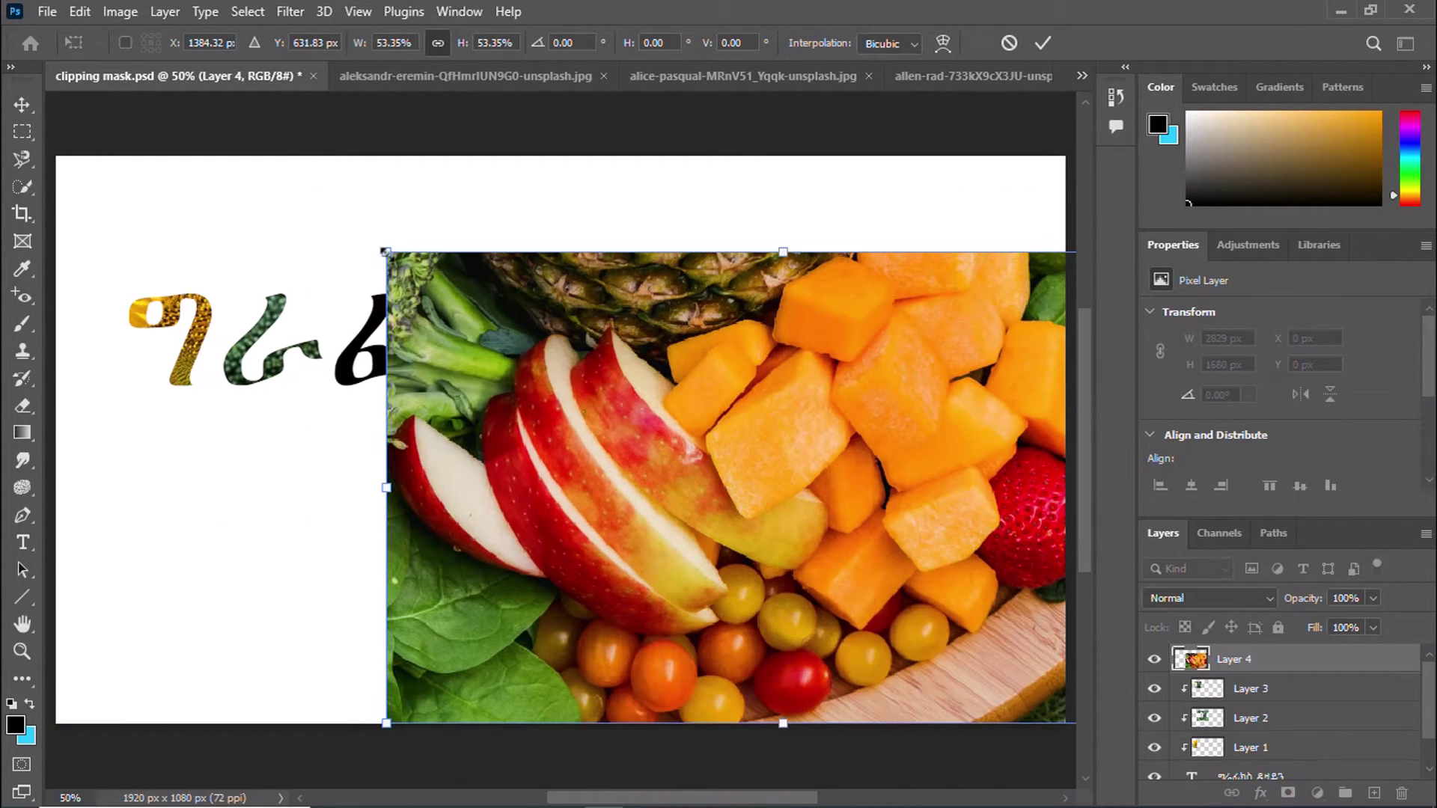
drag(386, 253, 651, 395)
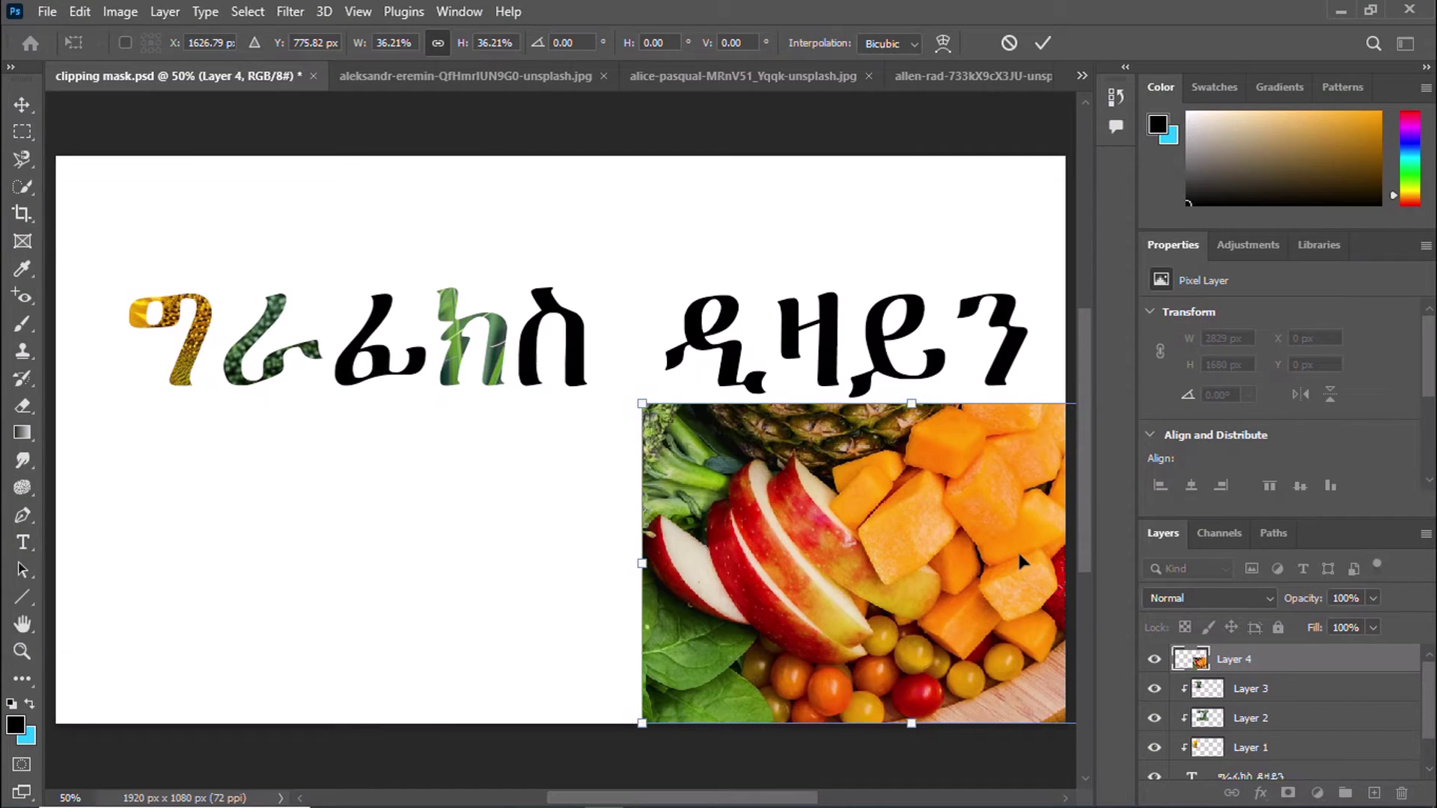
drag(965, 543, 449, 355)
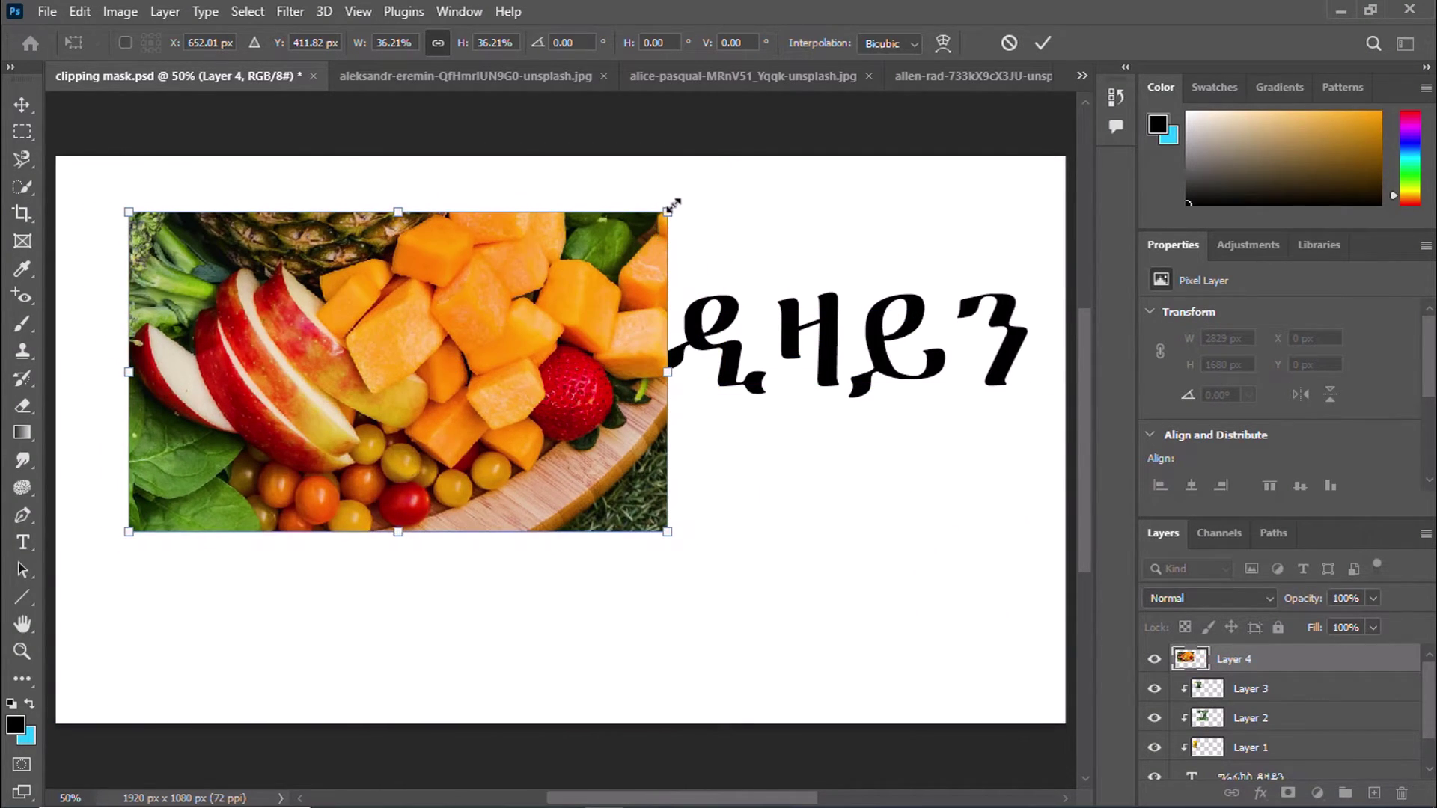
drag(665, 211, 389, 378)
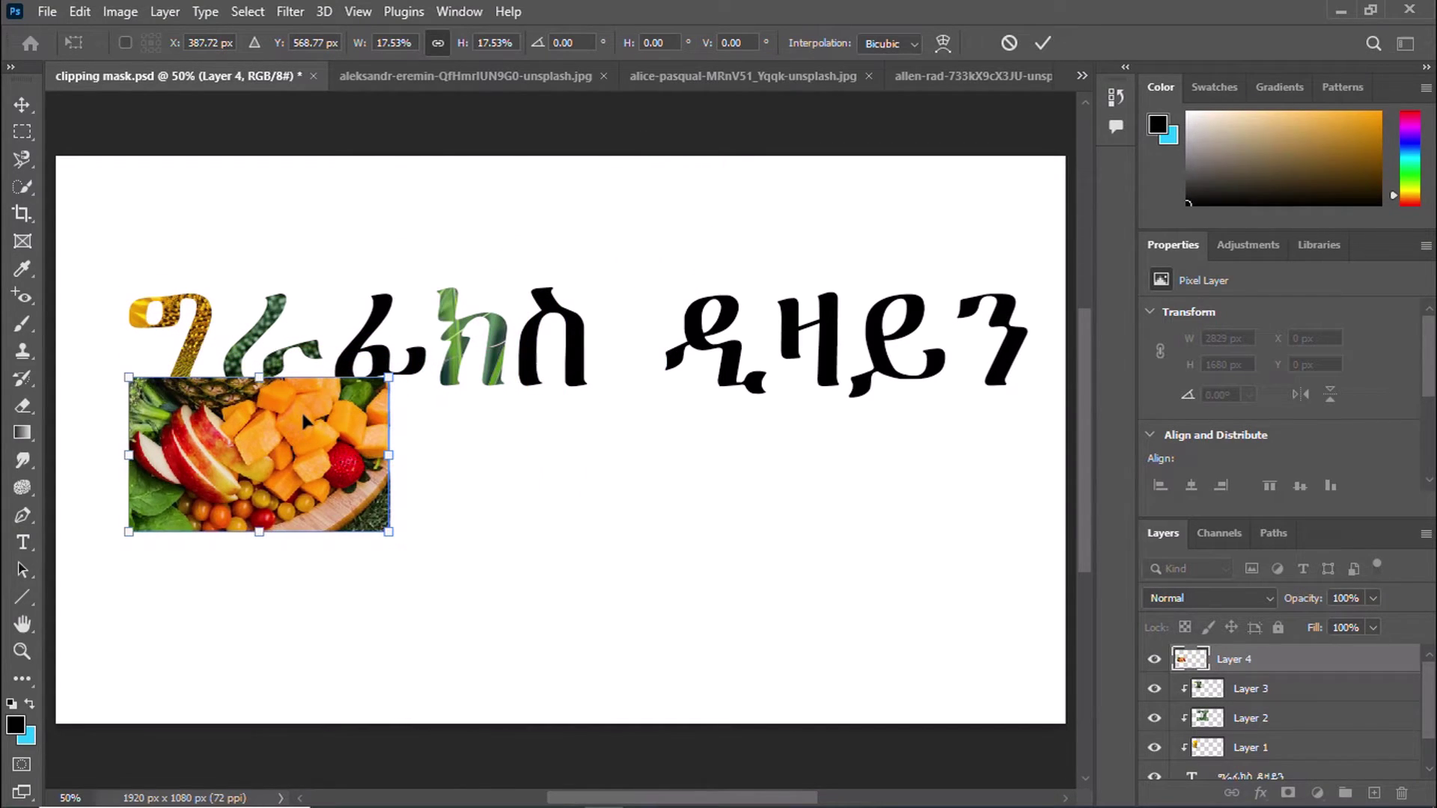
drag(303, 418, 423, 330)
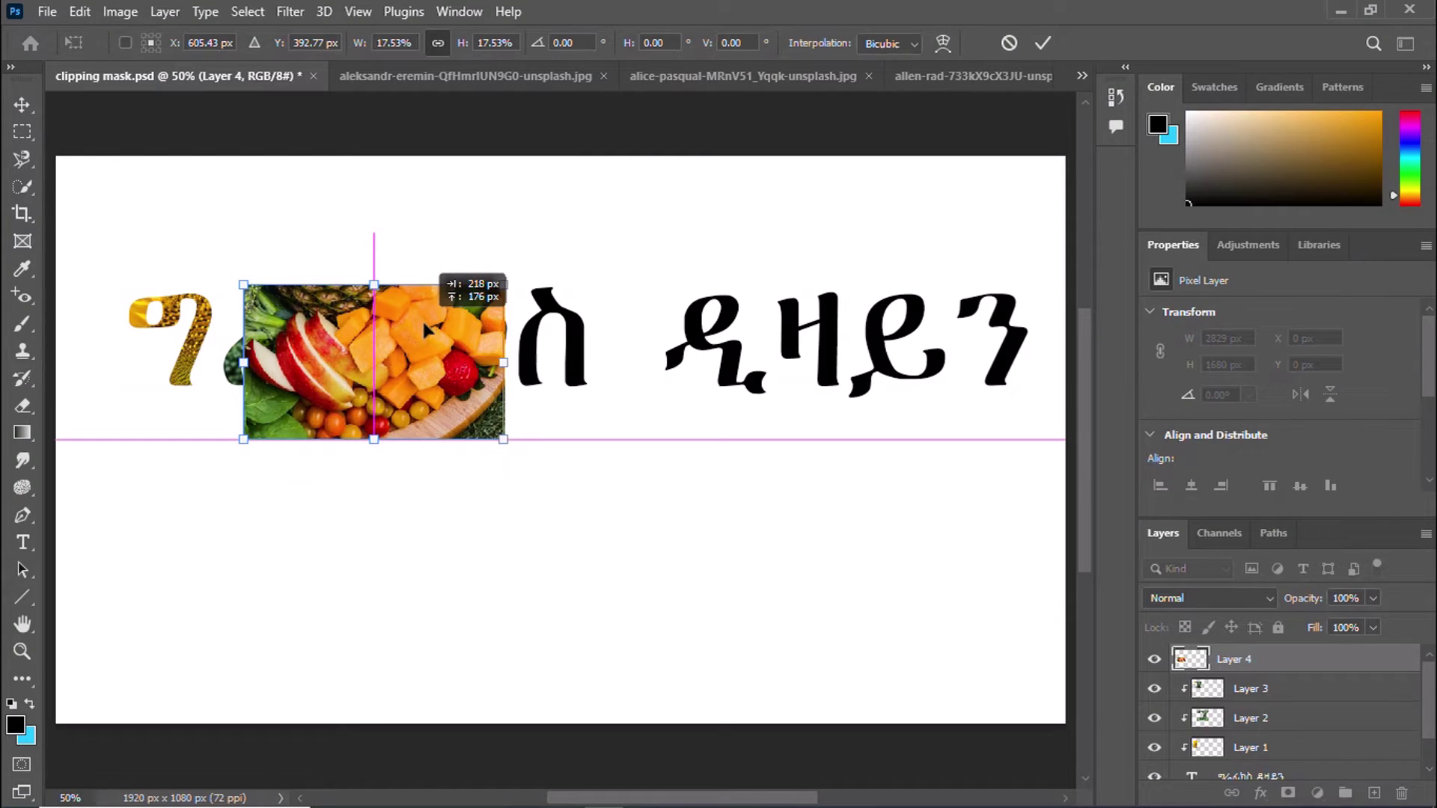
Commit the transform and clip Layer 4 into the ፊ and ክ letters
click(1210, 667)
key(m)
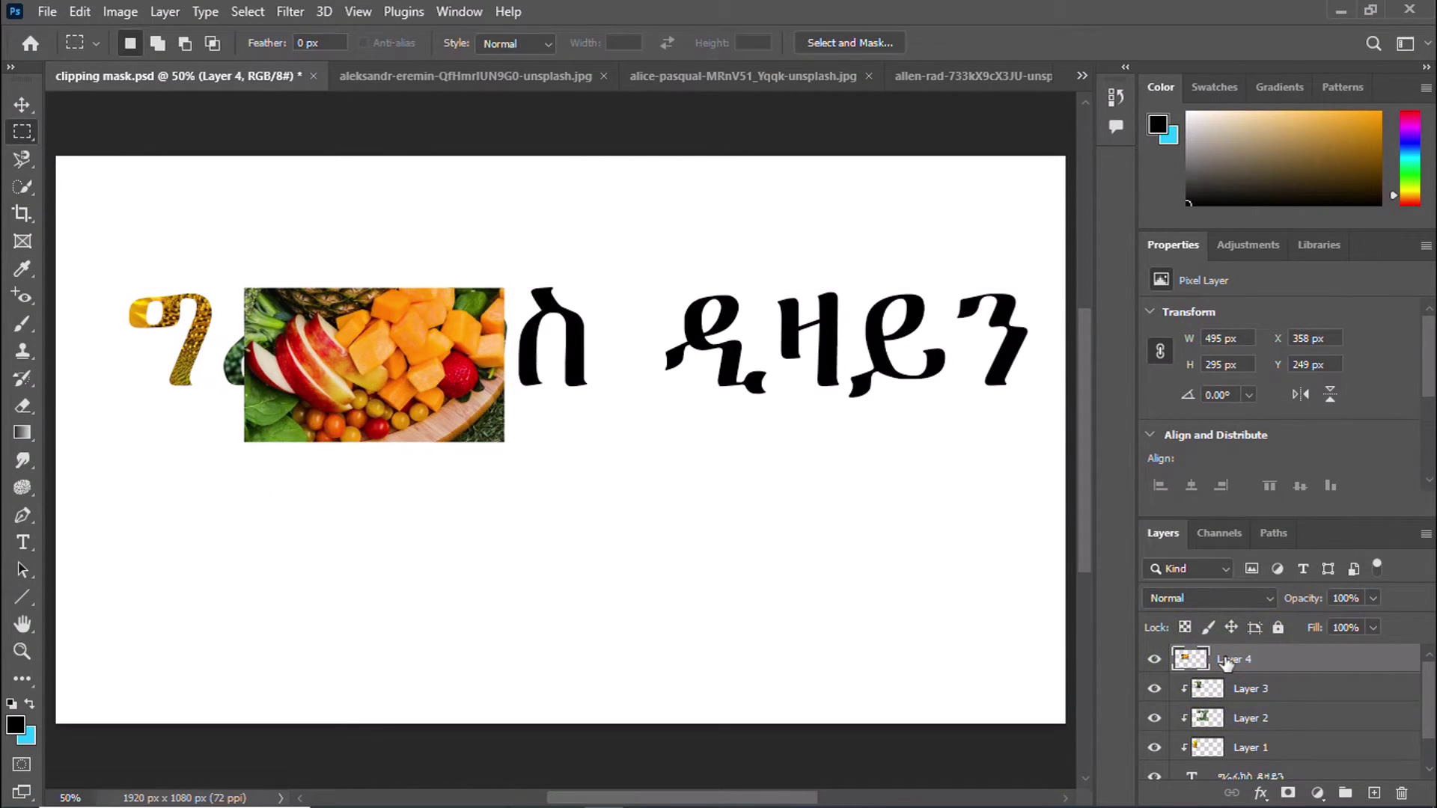
right_click(1223, 660)
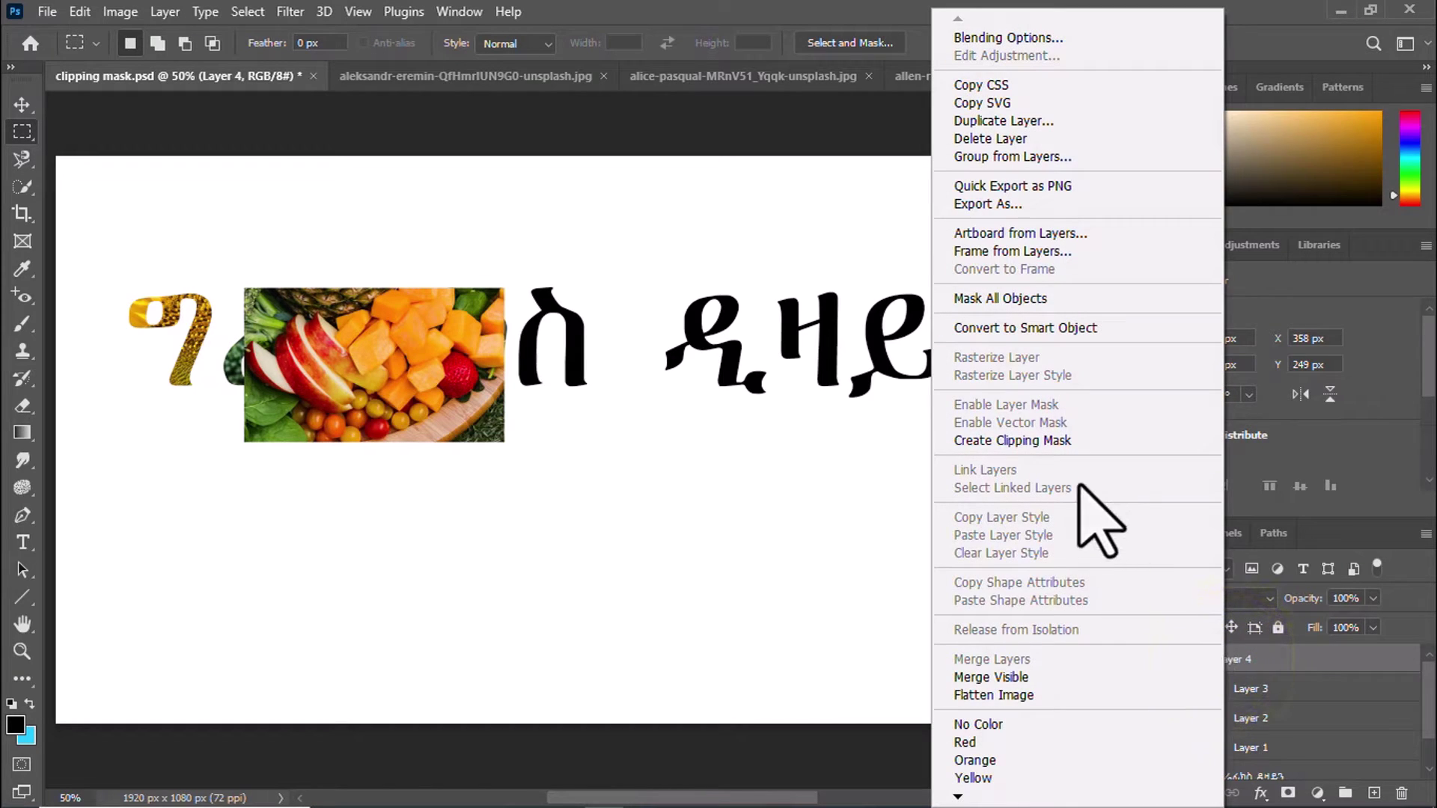
click(1079, 443)
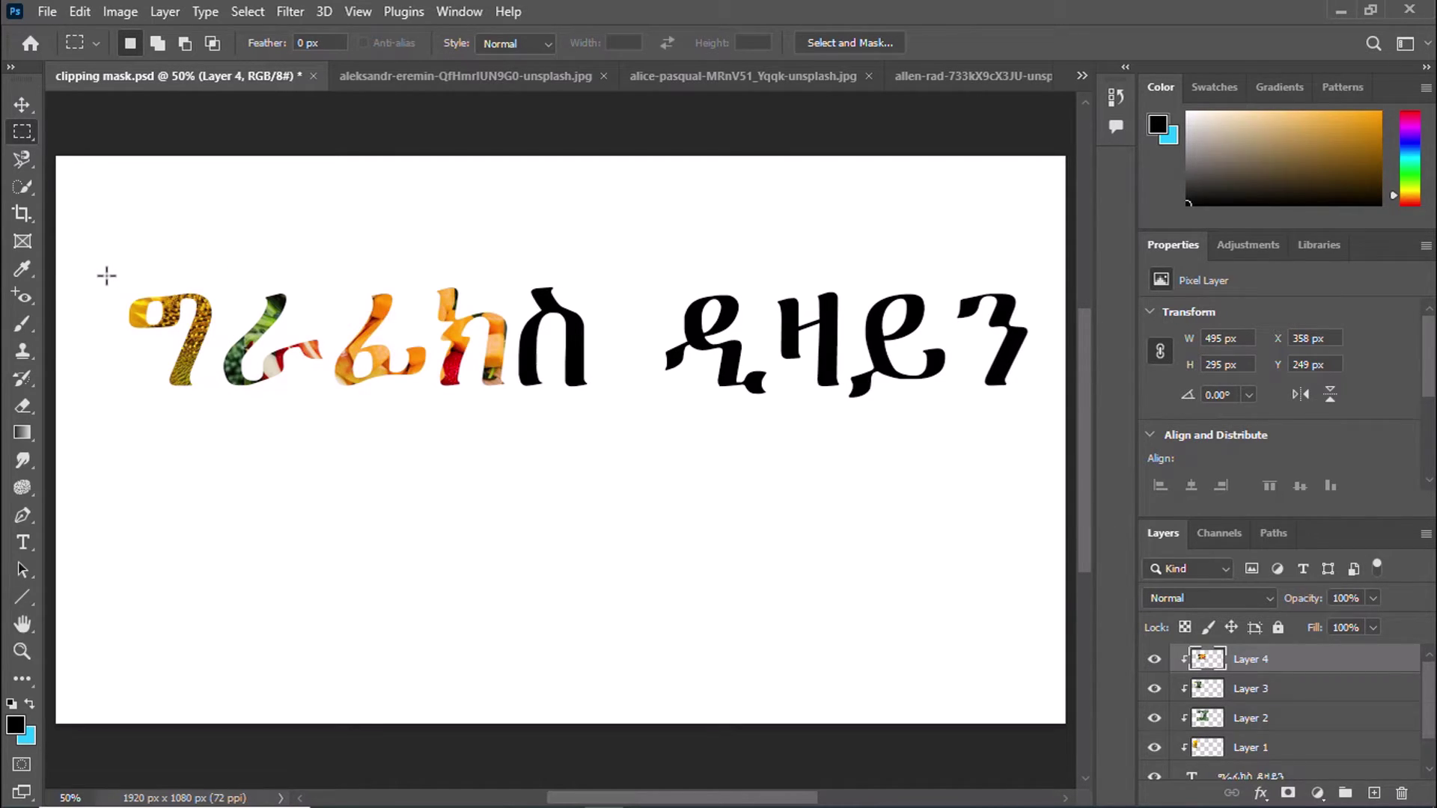
Erase Layer 4's fruit from ራ and part of ክ, then switch to the fern photo
click(23, 405)
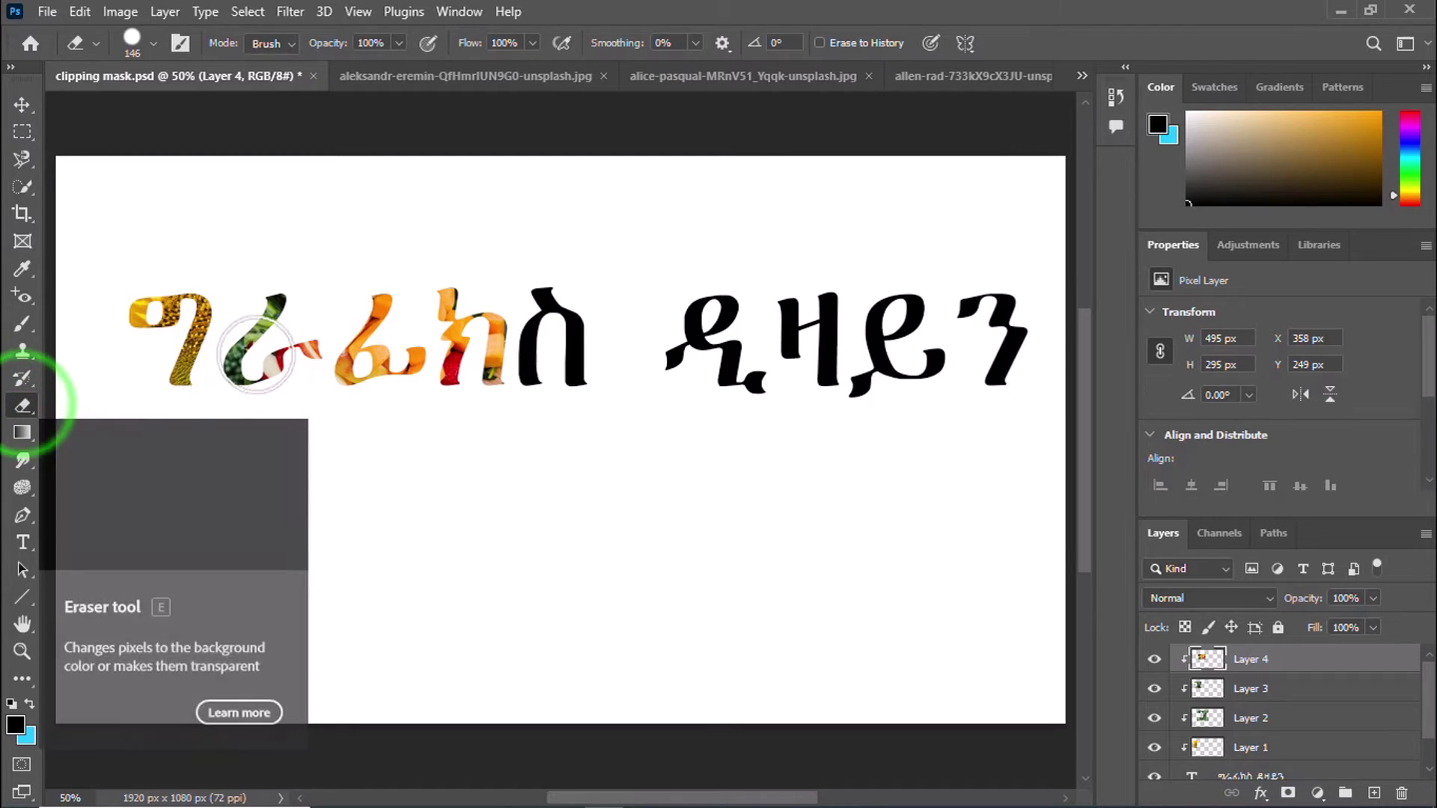
mouse_move(464, 294)
mouse_down()
mouse_move(479, 337)
mouse_move(469, 375)
mouse_up()
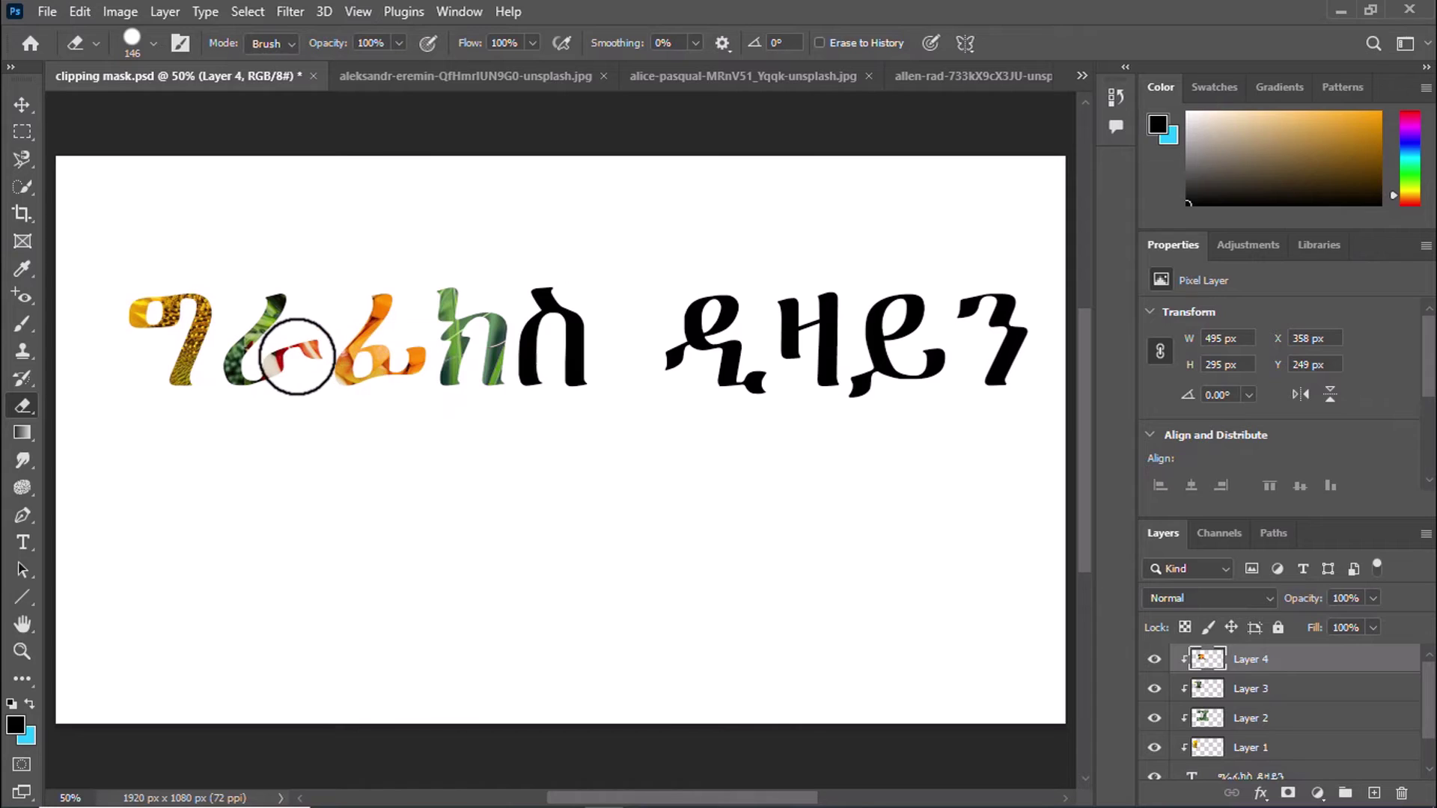
drag(296, 356, 282, 385)
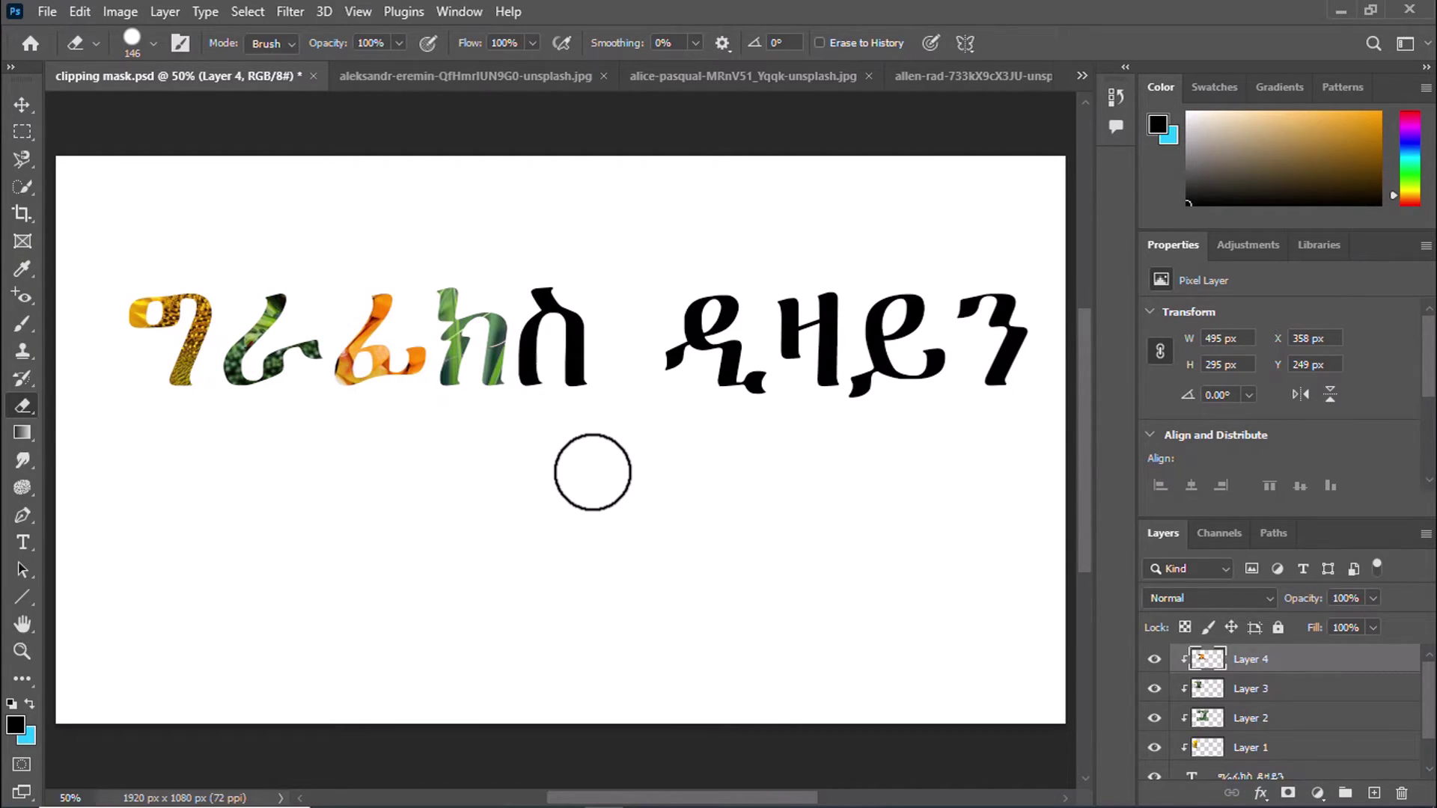
key(ctrl+shift+Tab)
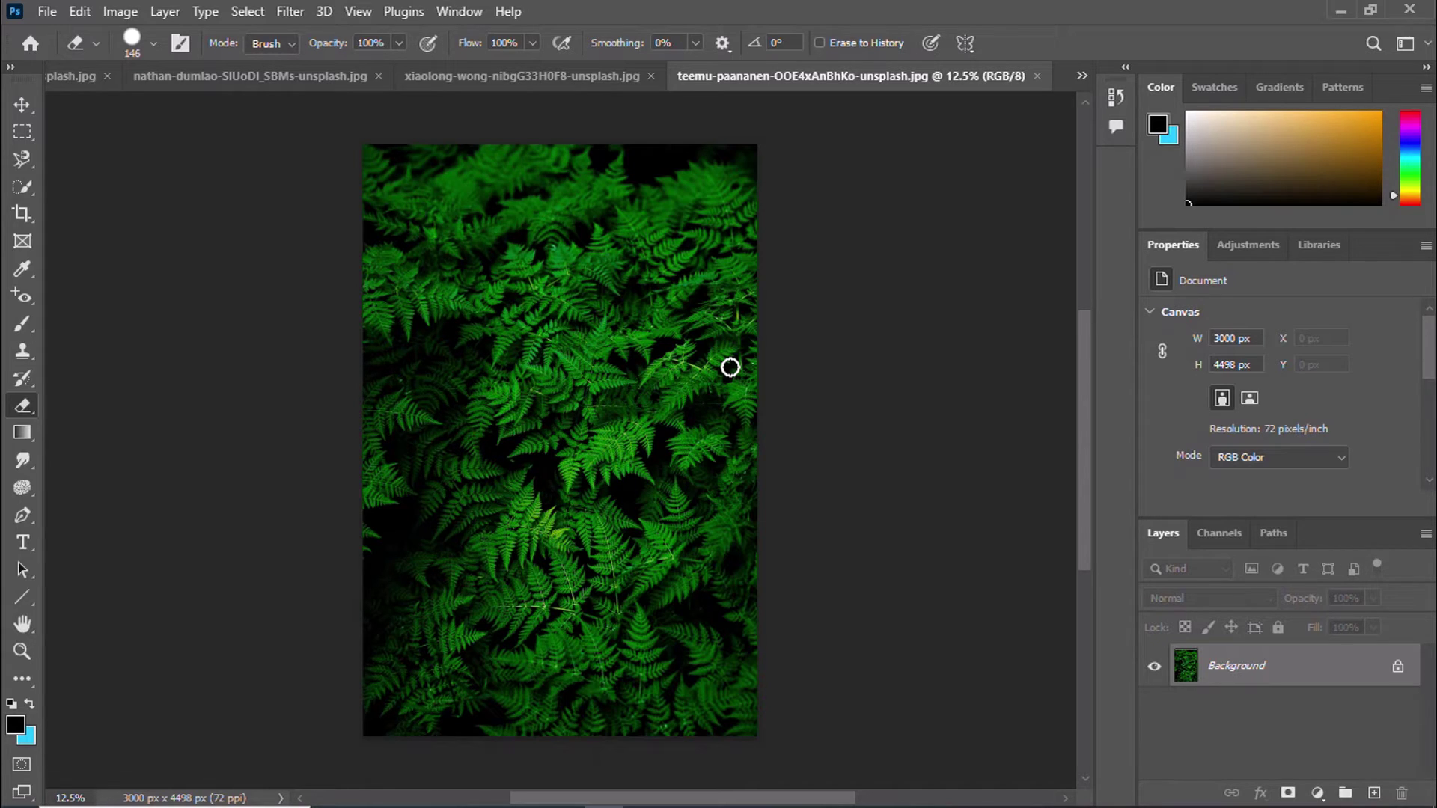
Select a rectangular patch of fern leaves and return to clipping mask.psd
click(22, 132)
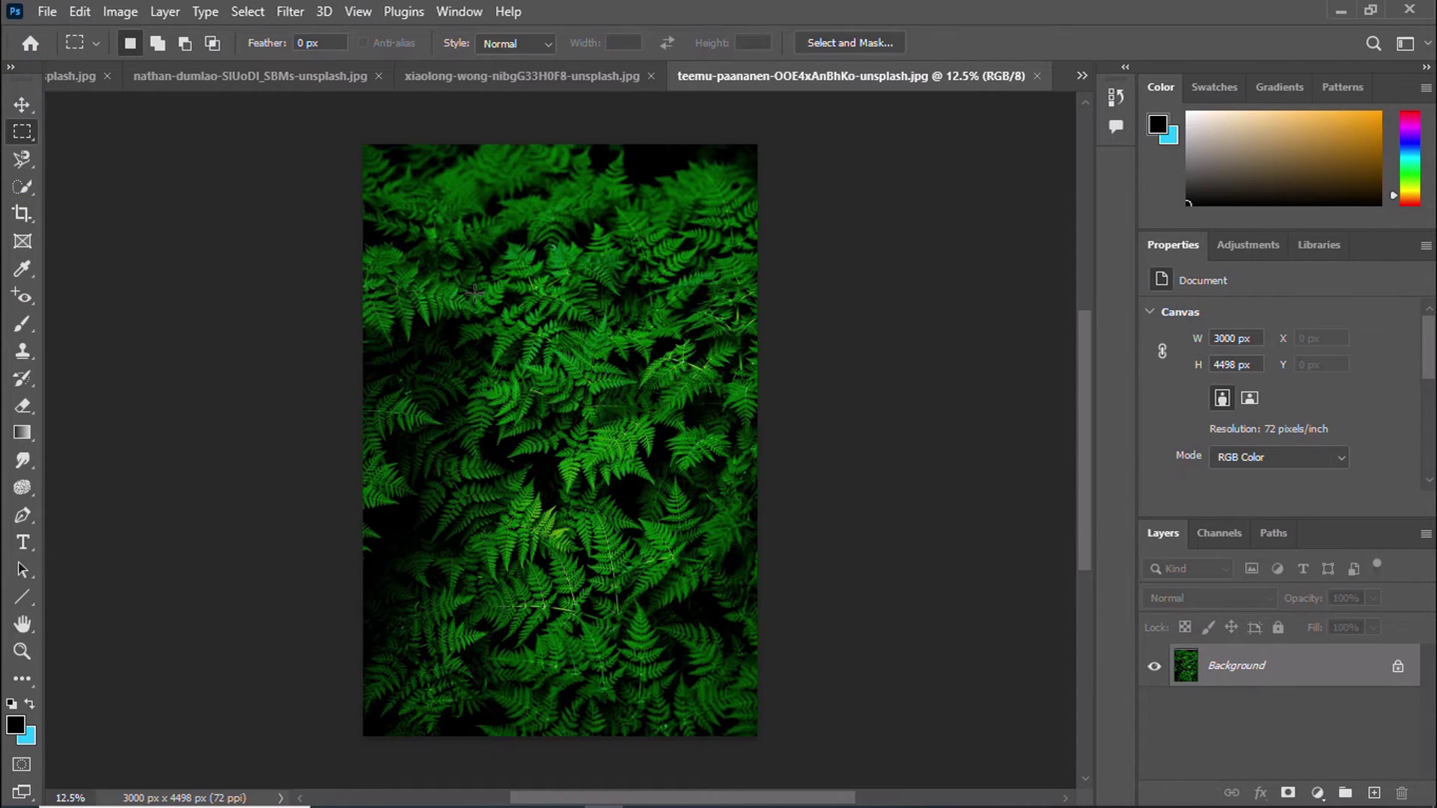
click(896, 11)
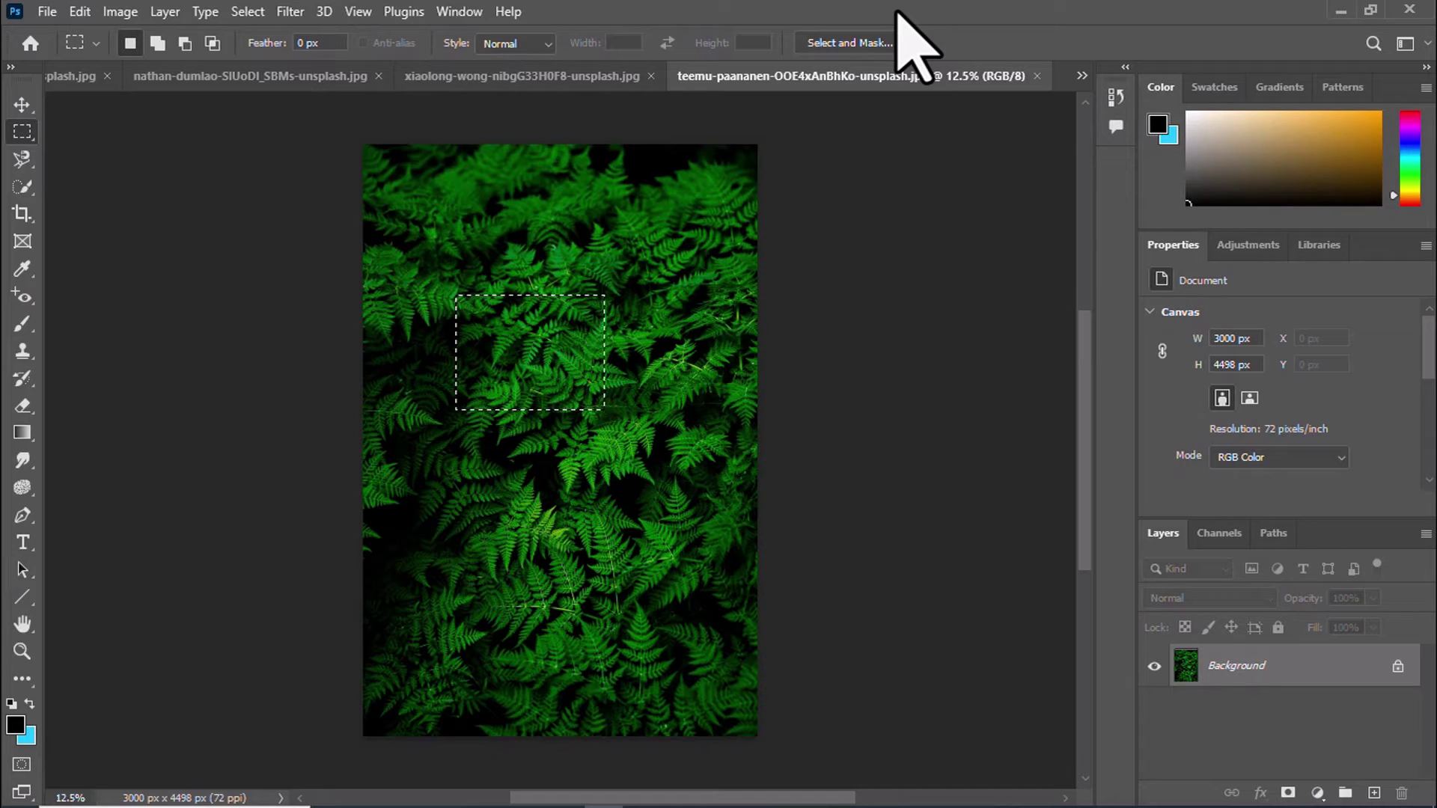
click(1082, 75)
click(833, 84)
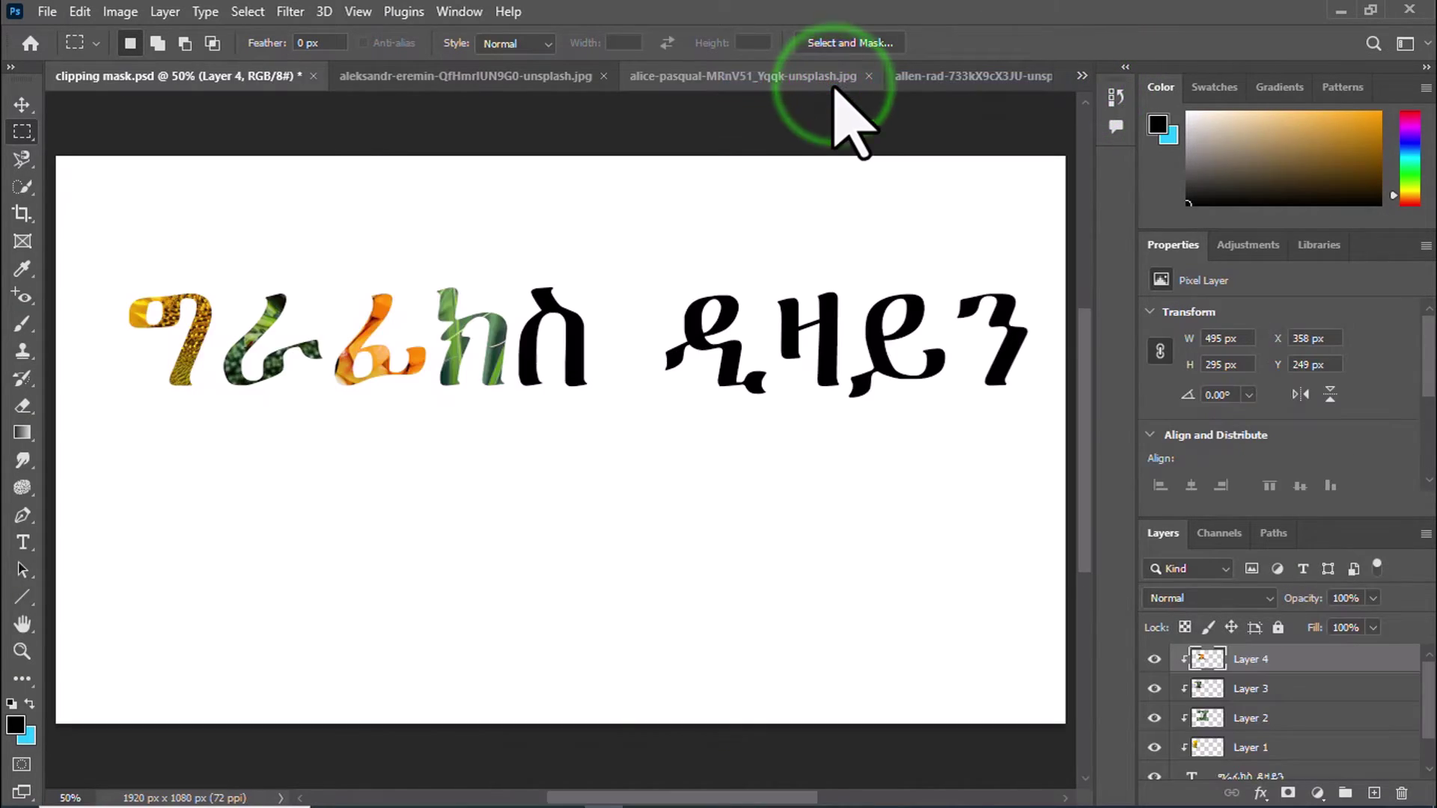
Paste the fern crop as Layer 5 and scale it down over the letter ስ
key(ctrl+v)
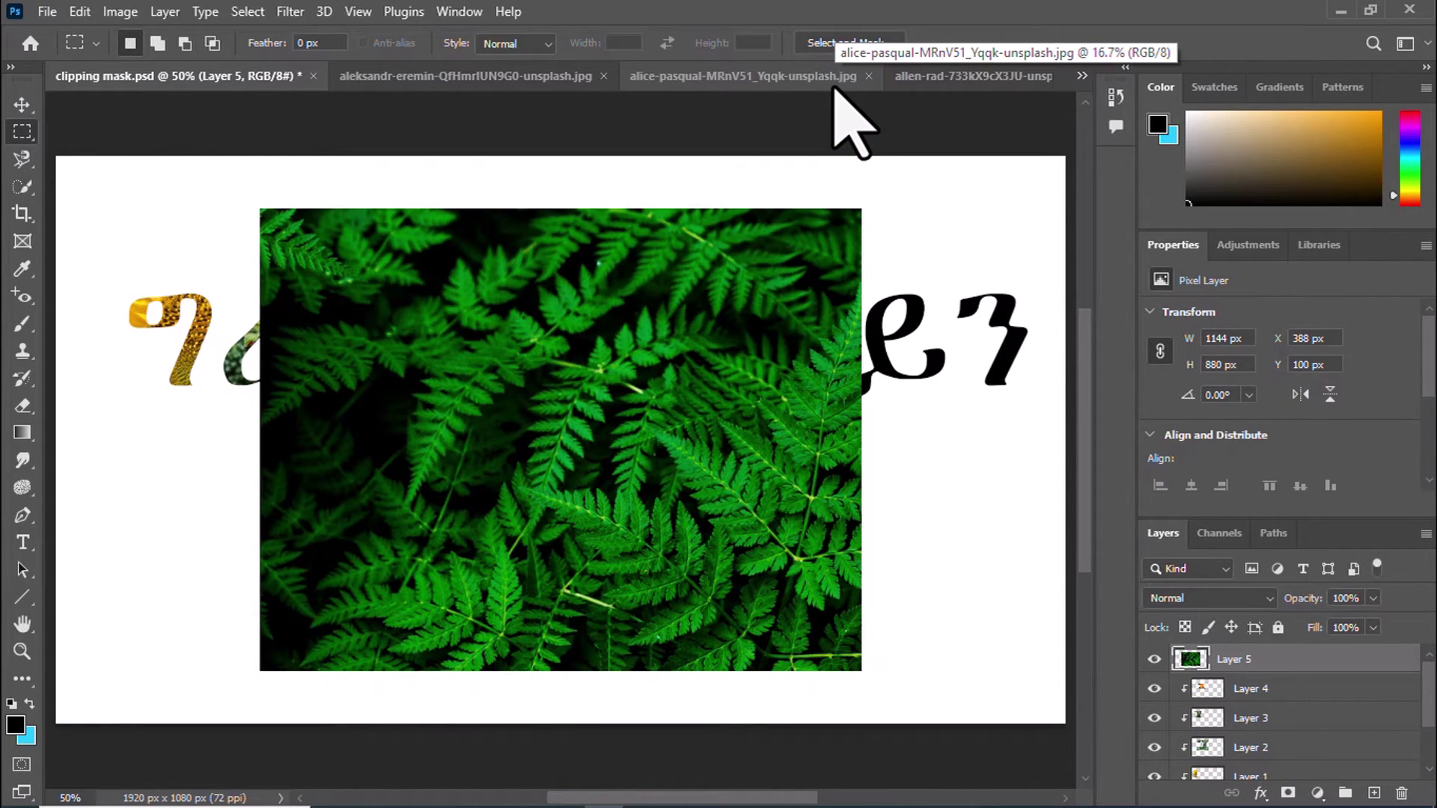
key(ctrl+t)
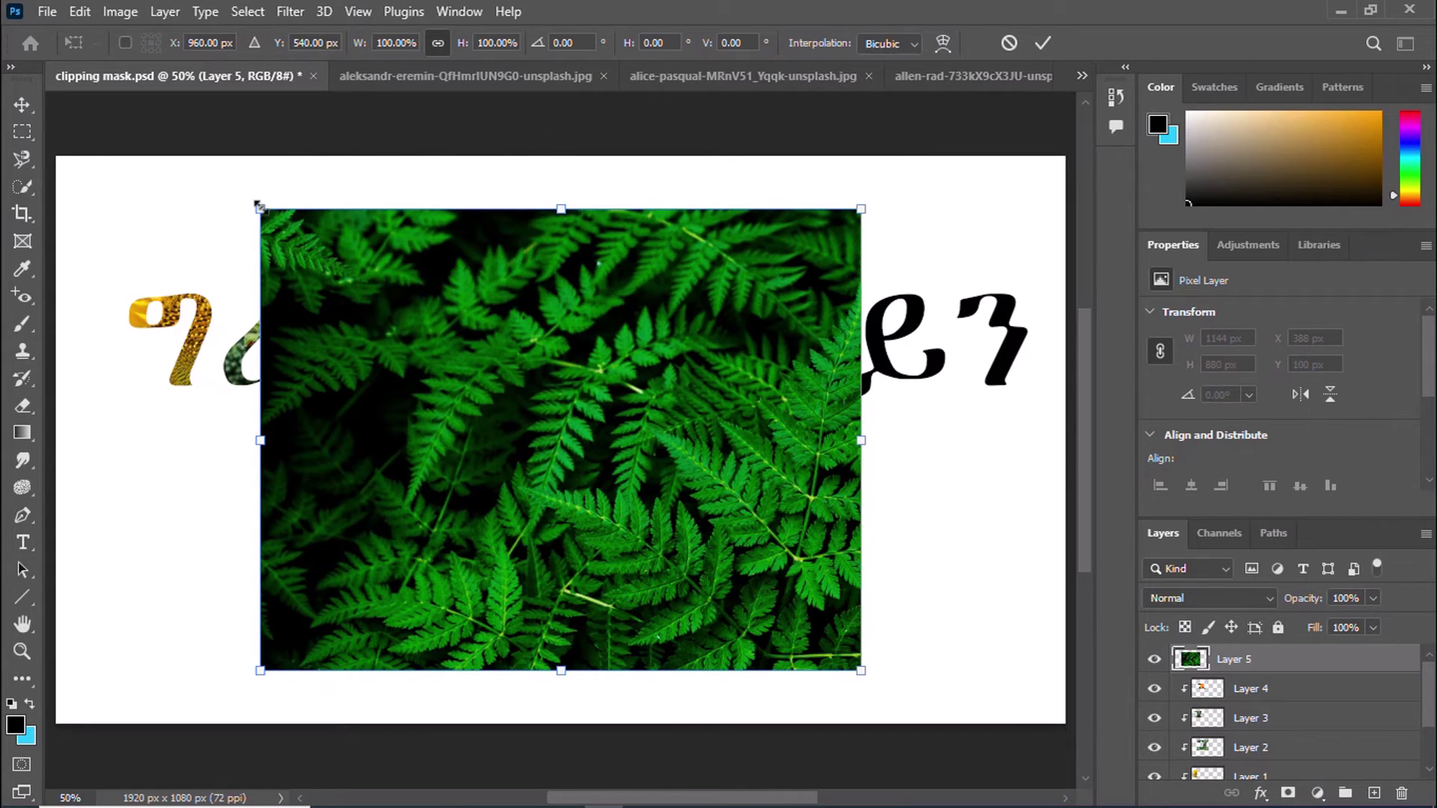
drag(261, 212, 488, 384)
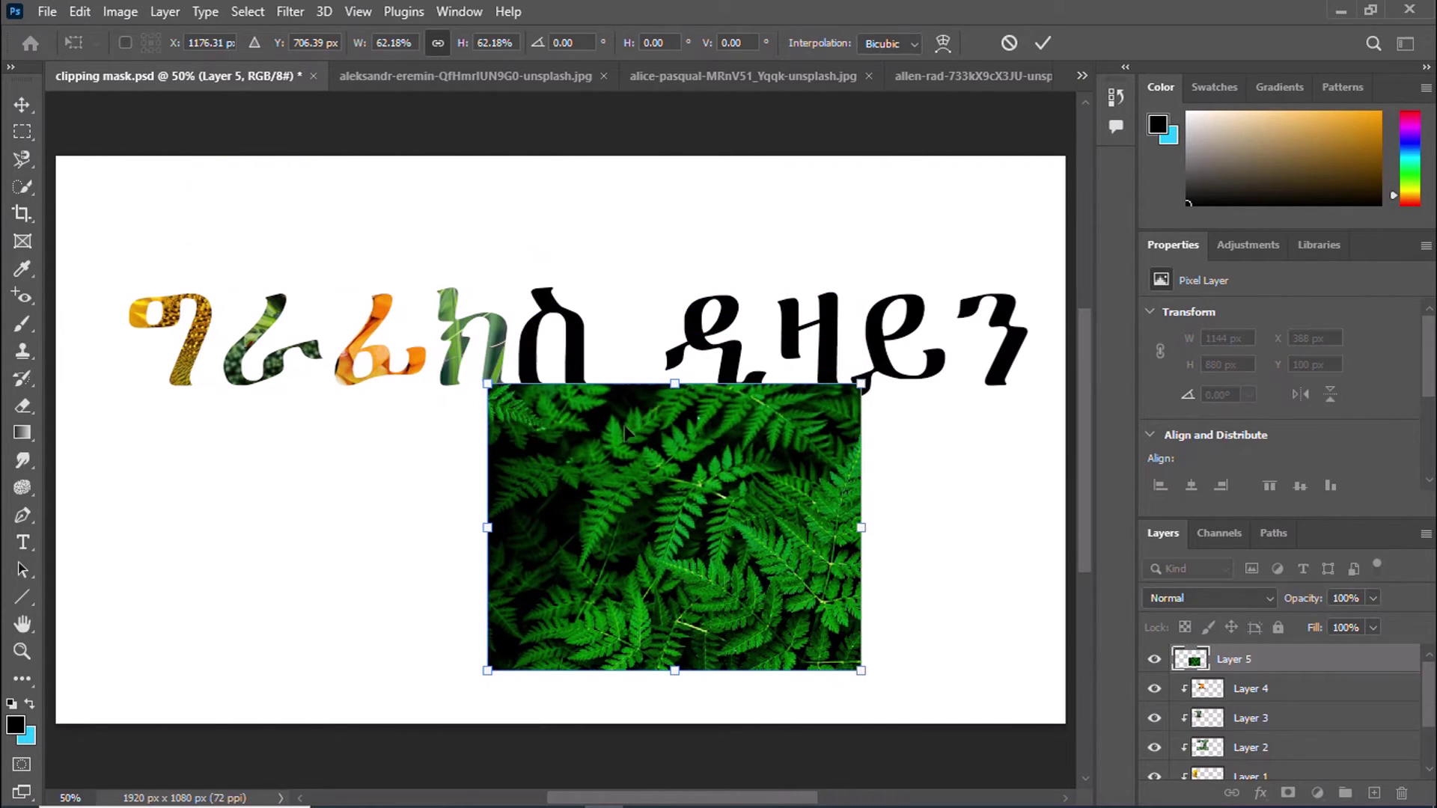
drag(679, 517, 565, 355)
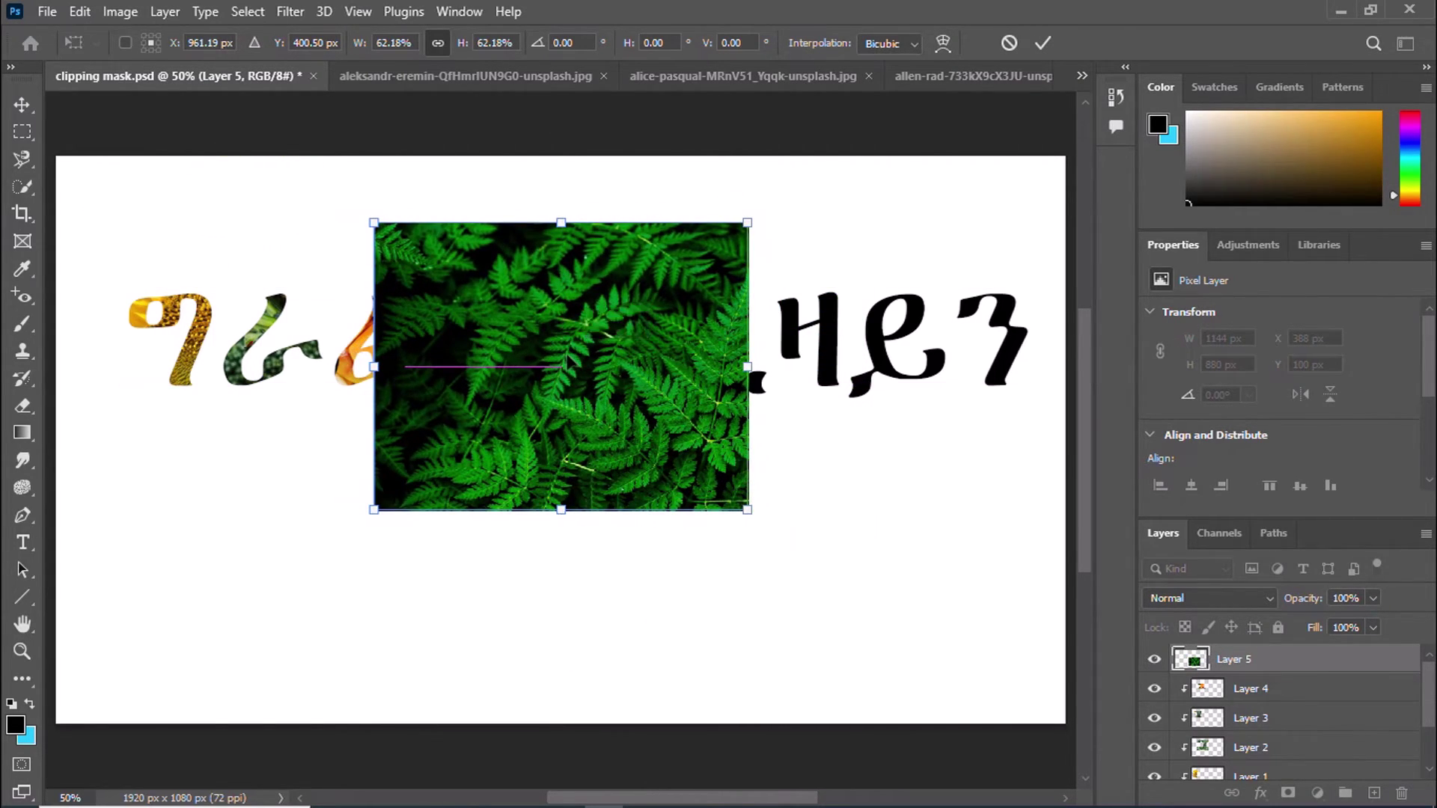
drag(373, 223, 603, 365)
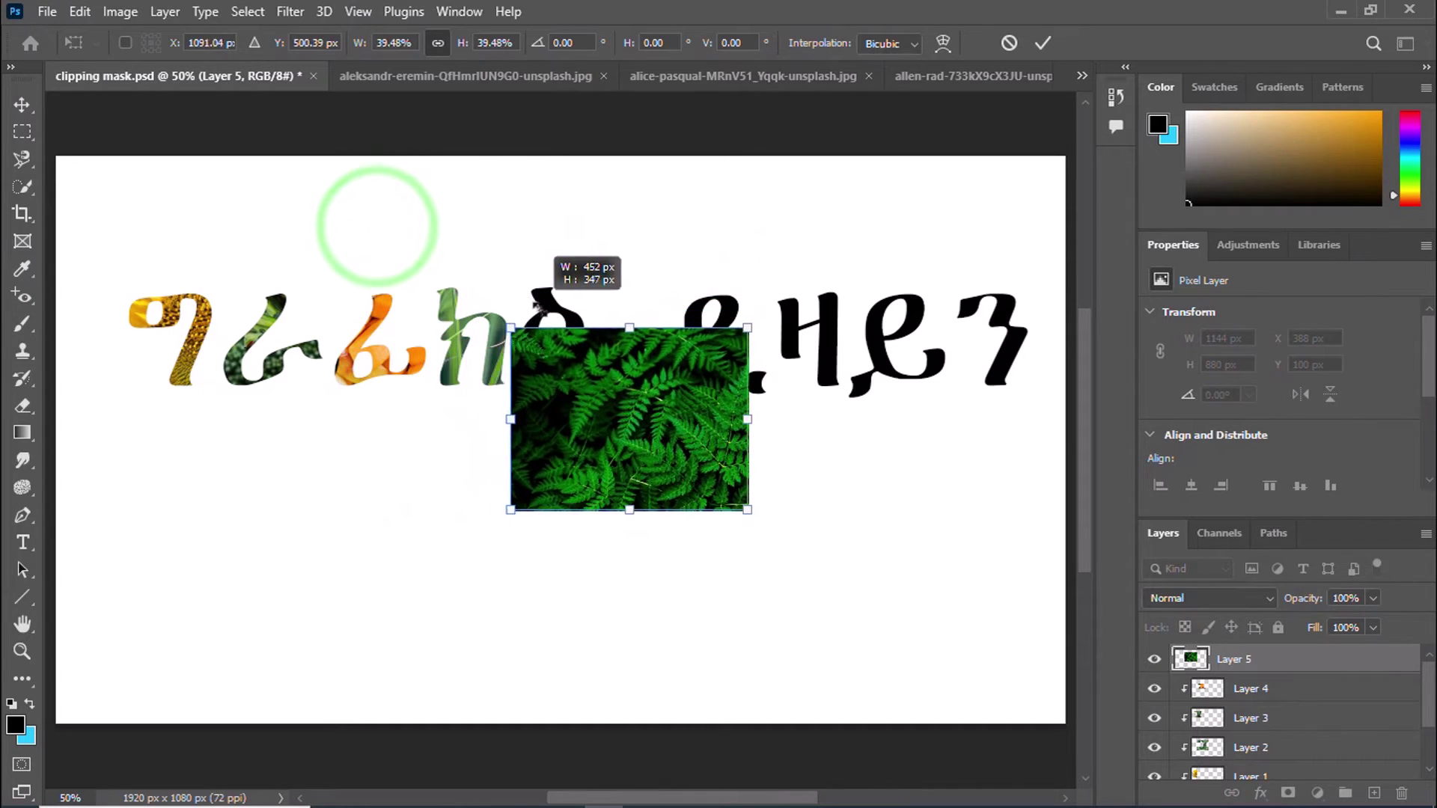
drag(683, 452, 582, 349)
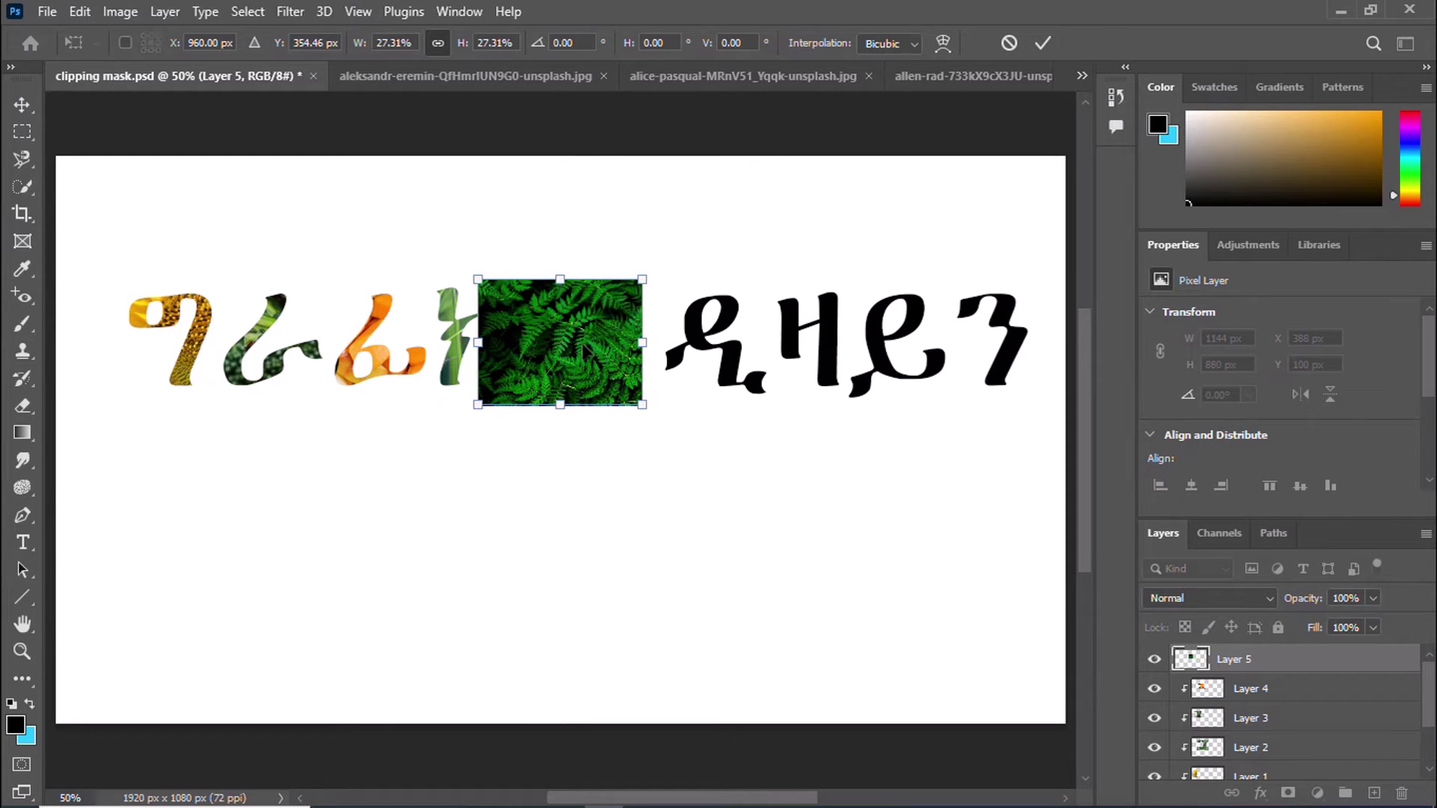
Commit the transform and clip Layer 5 into the letters beneath
click(1295, 669)
right_click(1294, 668)
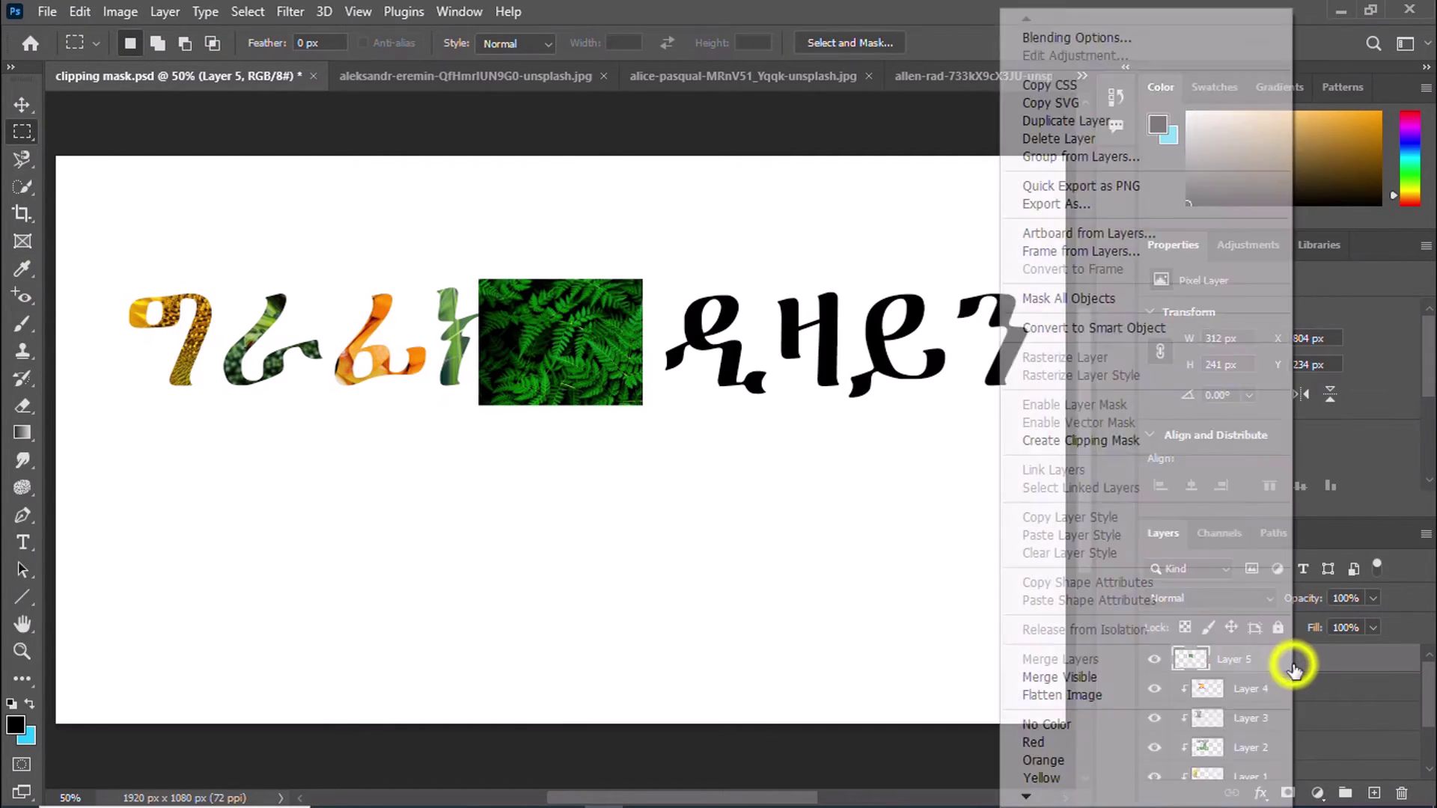
click(1122, 443)
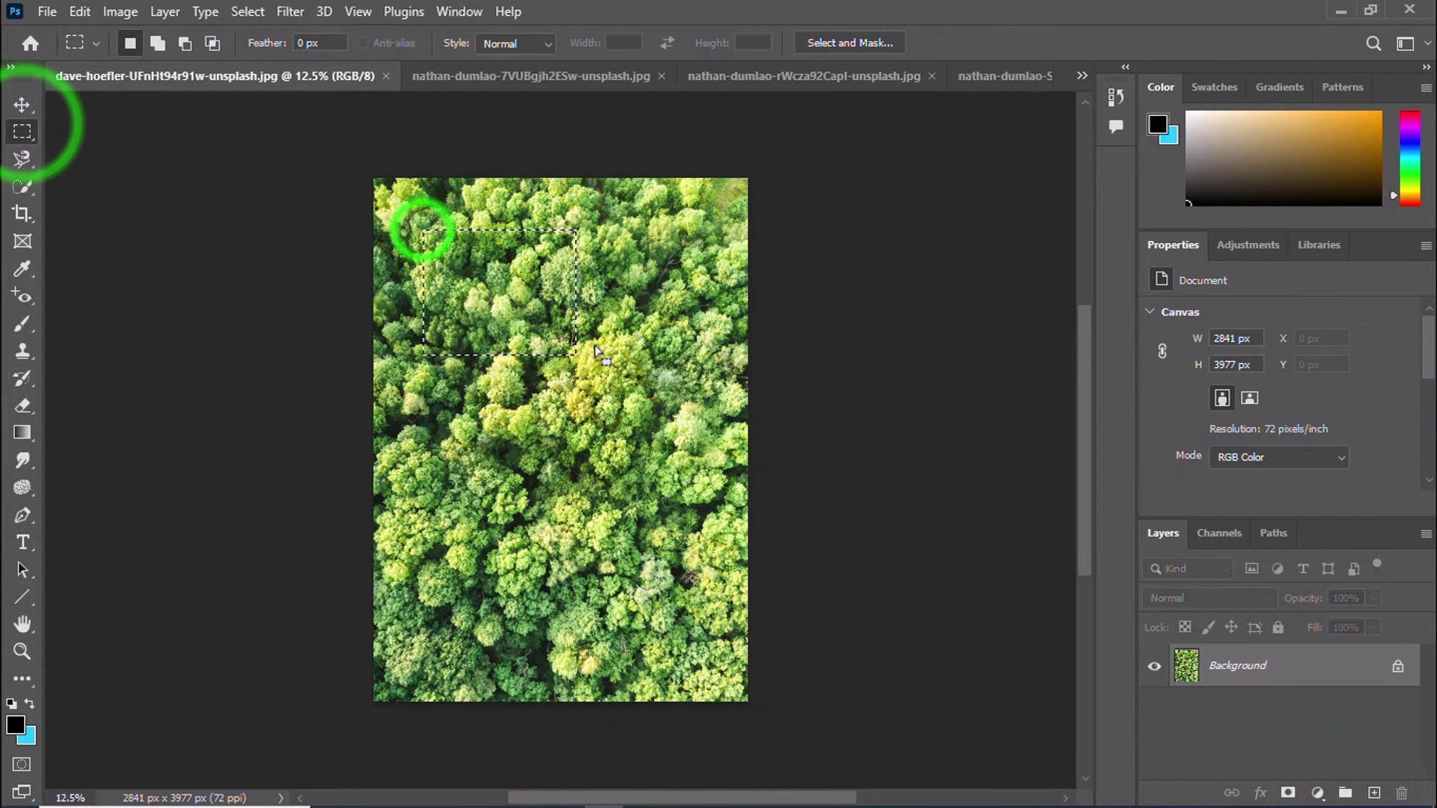
Drag the forest photo into the title document and clip it into the letter ዛ
drag(417, 218, 873, 106)
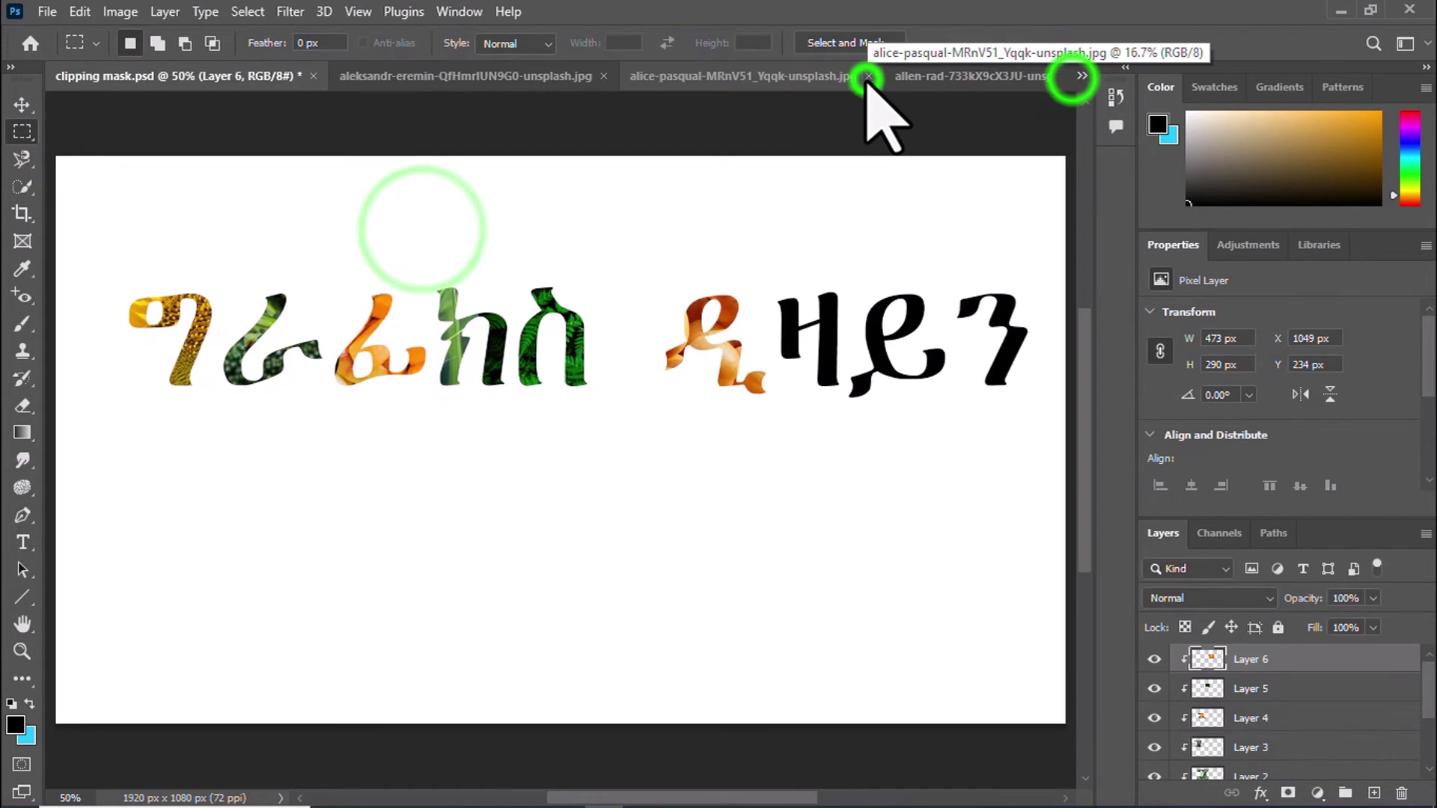
click(787, 610)
alt+click(1309, 670)
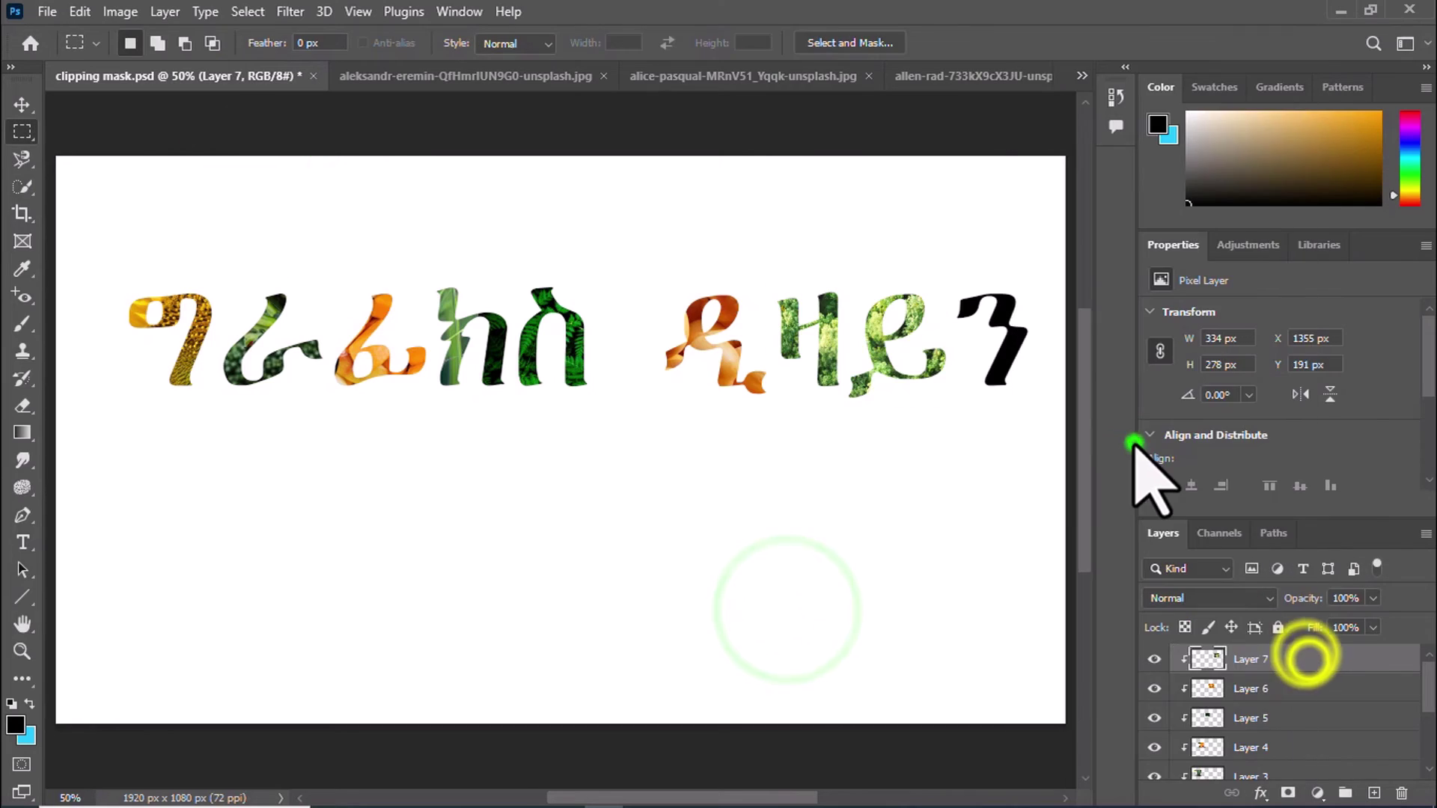
right_click(22, 405)
click(105, 410)
Copy a rectangular patch of the fern photo
click(1082, 75)
click(868, 361)
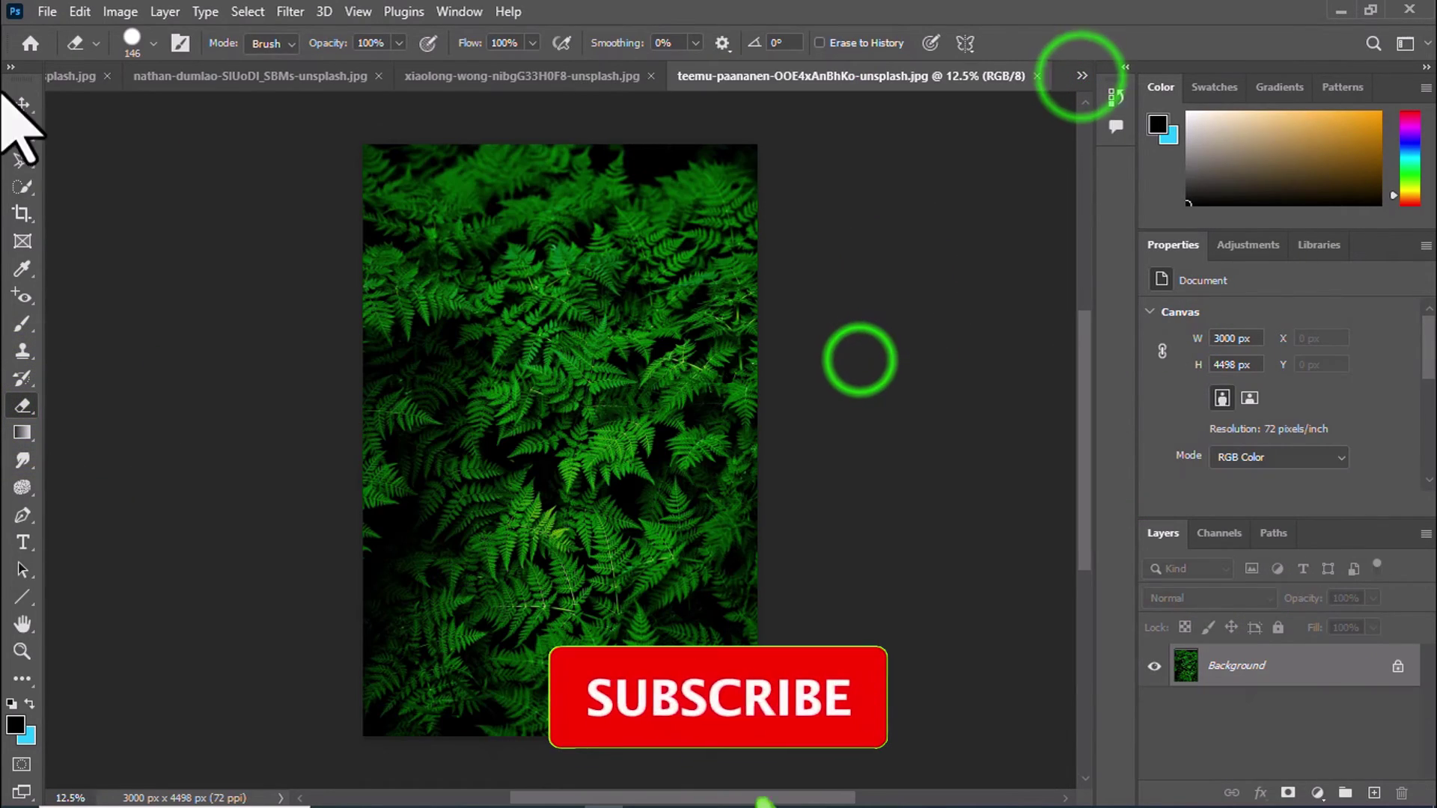
click(23, 131)
drag(391, 273, 632, 499)
click(1082, 76)
key(ctrl+c)
Paste the fern patch into the title, scale it over ን and clip it into that letter
click(974, 83)
key(ctrl+v)
key(ctrl+t)
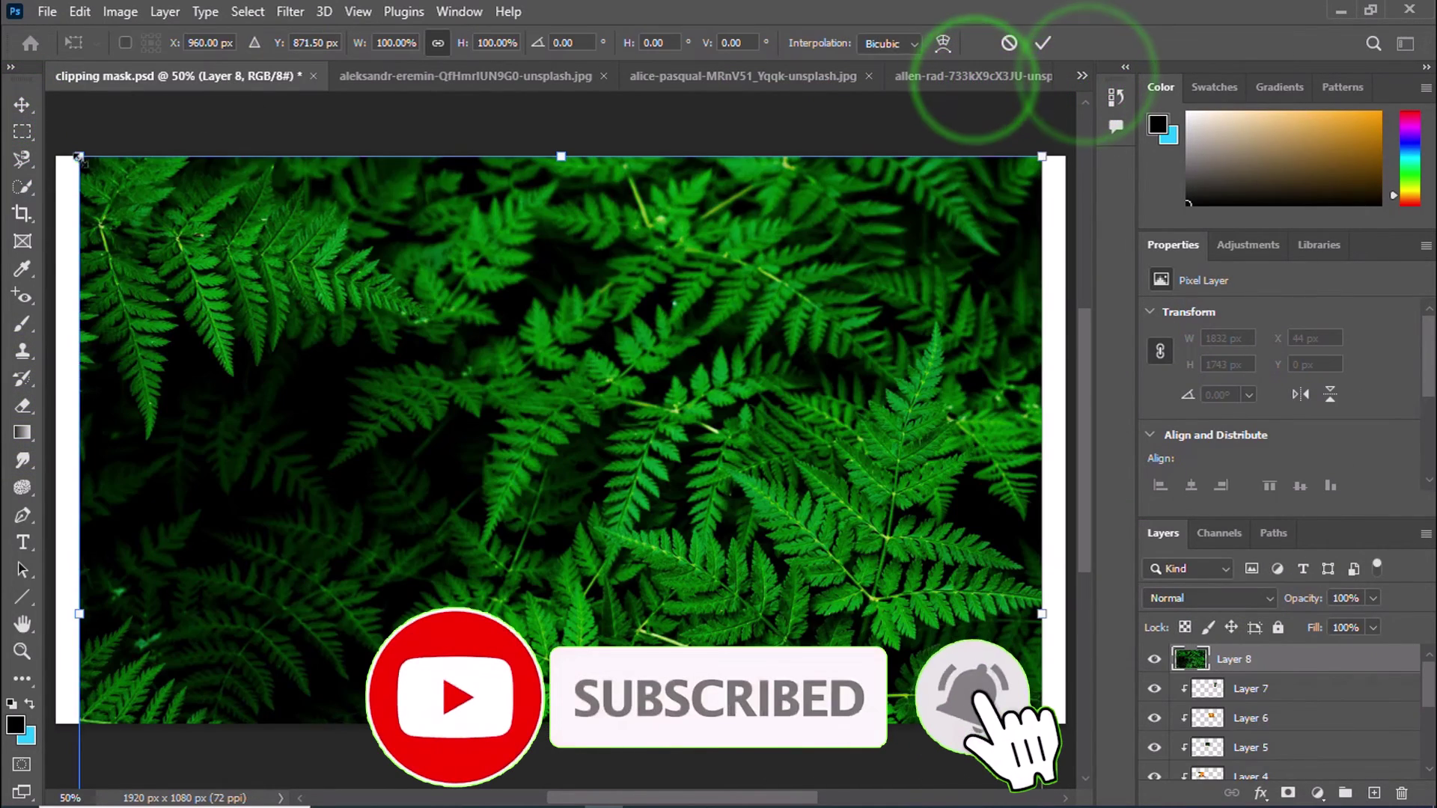
mouse_move(71, 150)
mouse_down()
mouse_move(407, 233)
mouse_move(813, 620)
mouse_up()
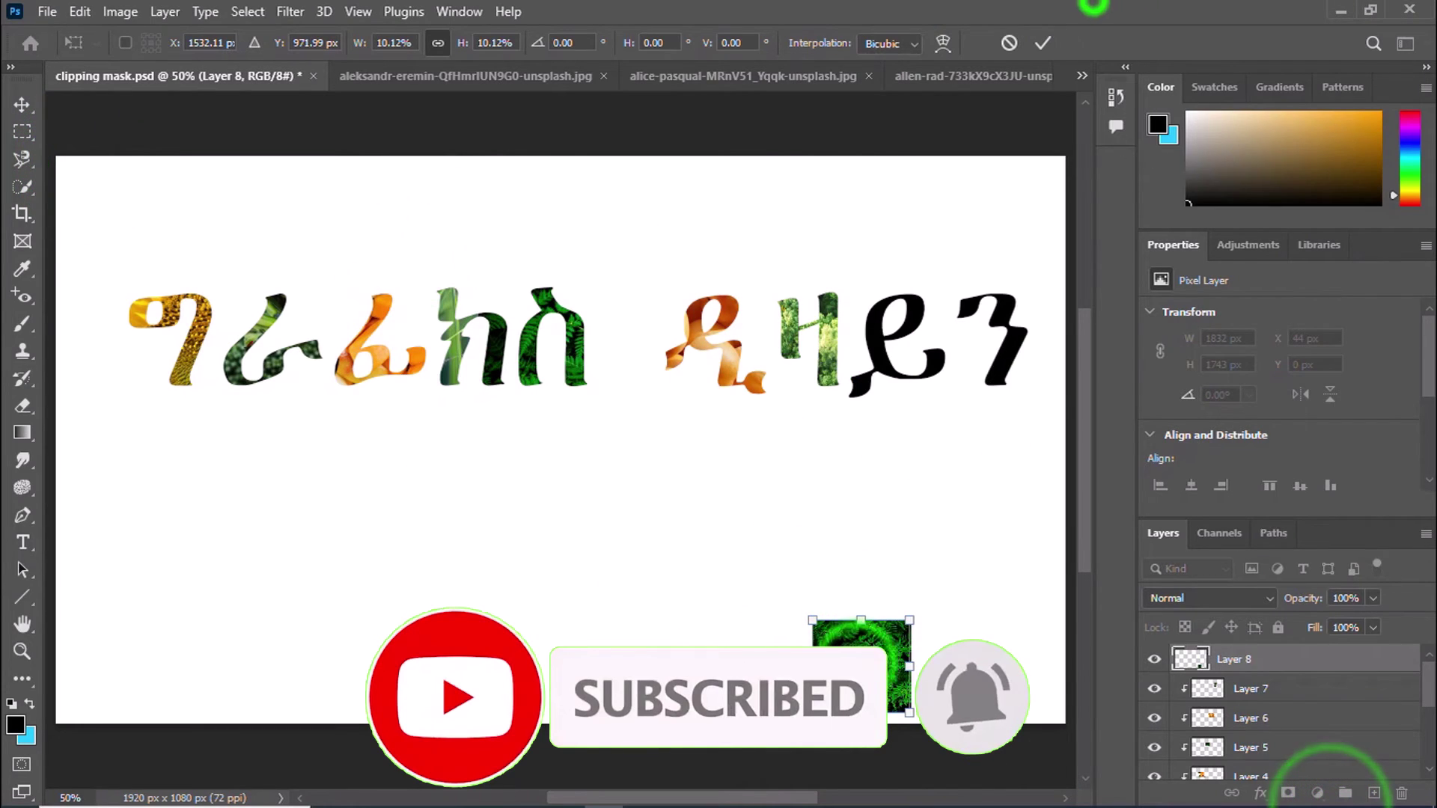
drag(861, 663, 1007, 341)
drag(1052, 386, 1060, 397)
click(1042, 43)
right_click(1227, 658)
click(1026, 440)
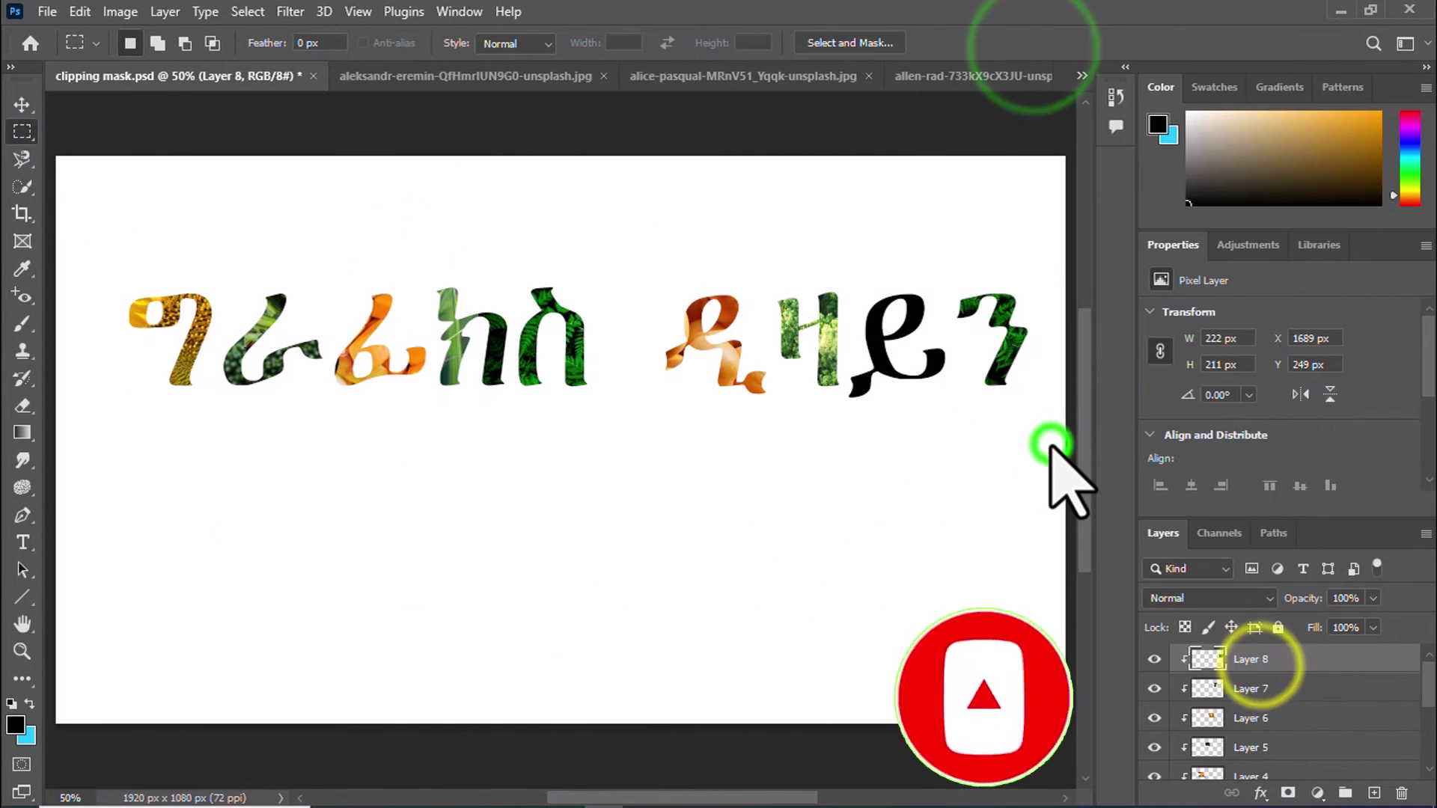
Paste a strawberry from the fruit photo, scale it over ይ and clip it into that letter
click(1082, 75)
click(887, 286)
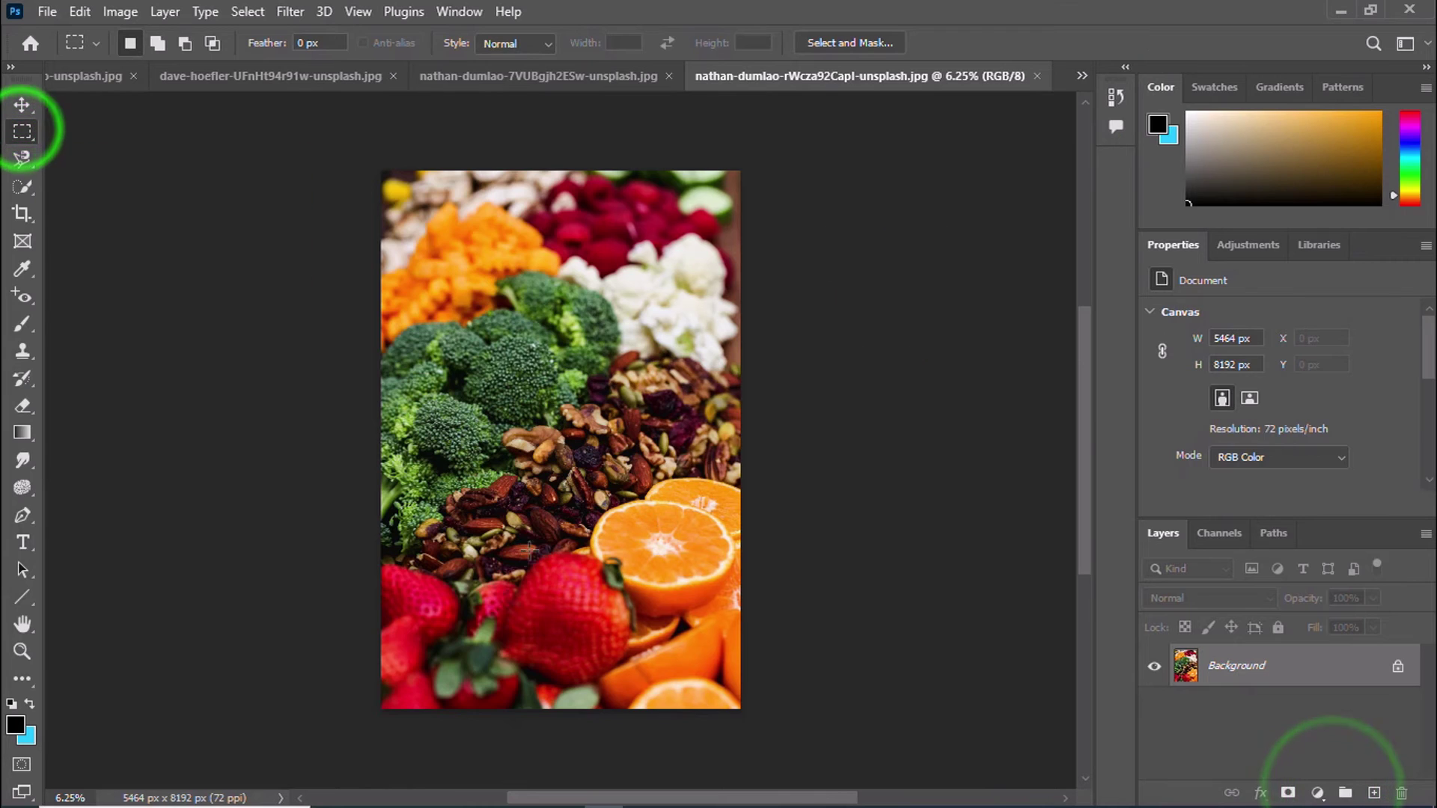
drag(531, 551, 650, 640)
click(1083, 75)
click(816, 90)
key(ctrl+v)
key(ctrl+t)
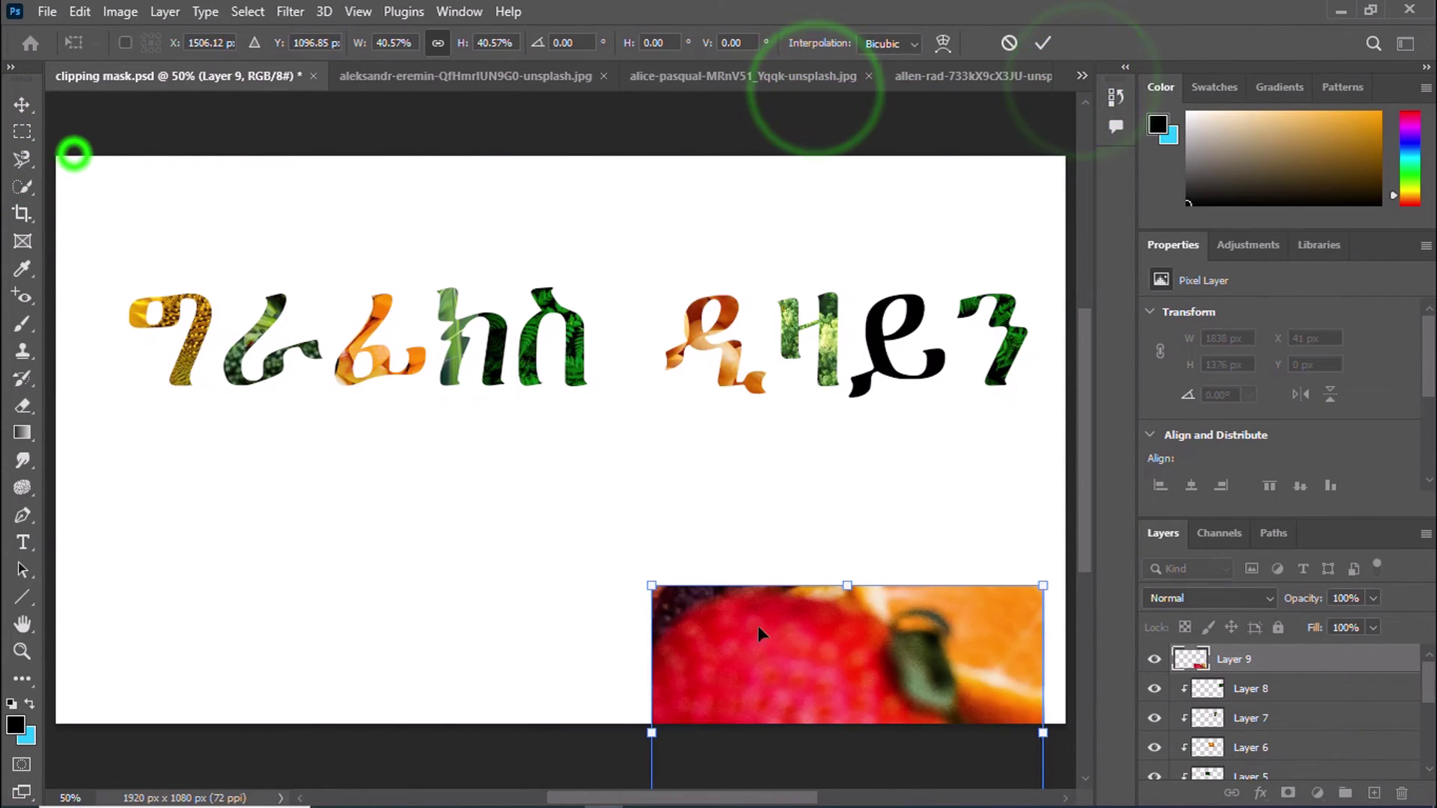
drag(758, 626, 786, 494)
drag(850, 562, 943, 302)
right_click(1245, 659)
click(1051, 443)
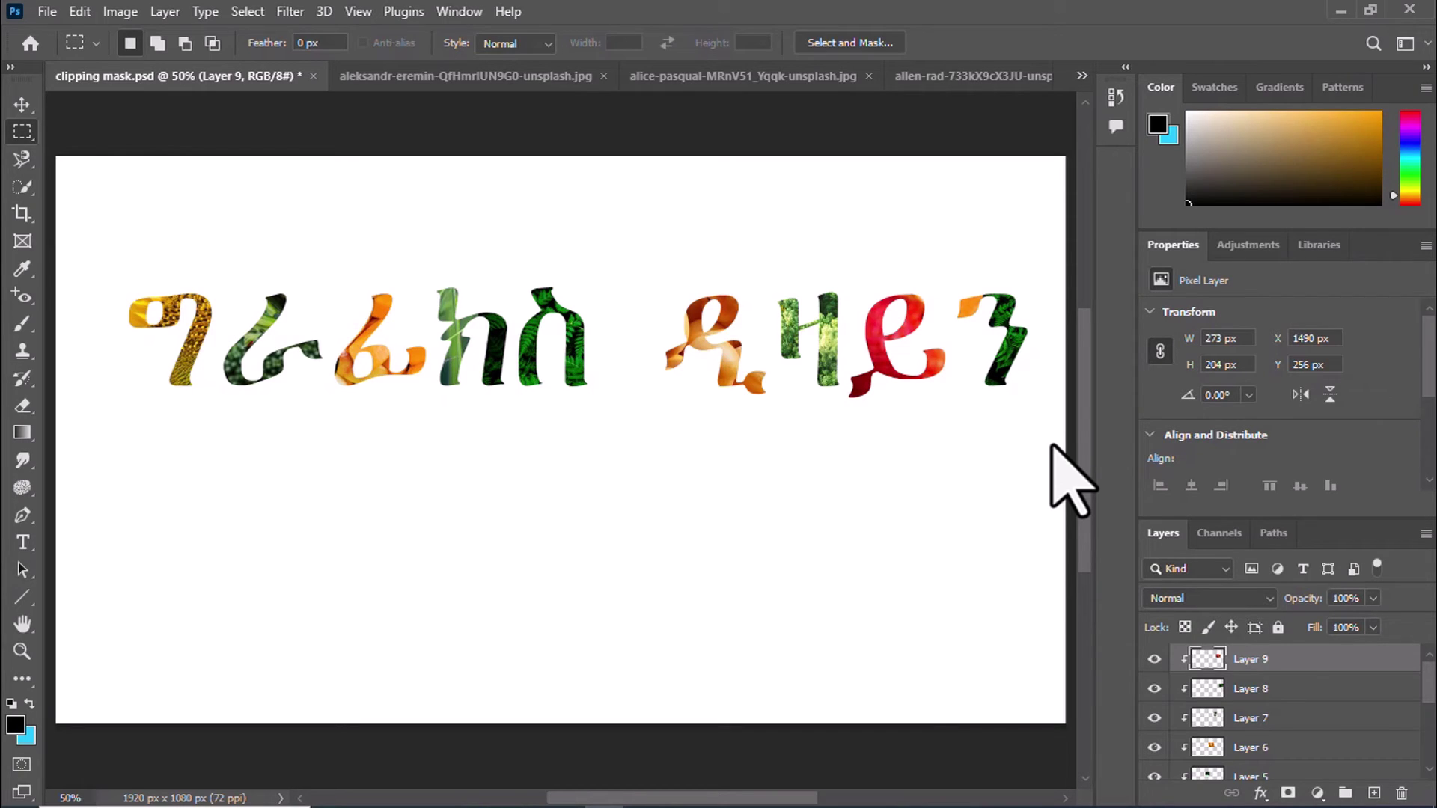
Erase the strawberry spill on ን, then select the text layer through Layer 9
click(21, 407)
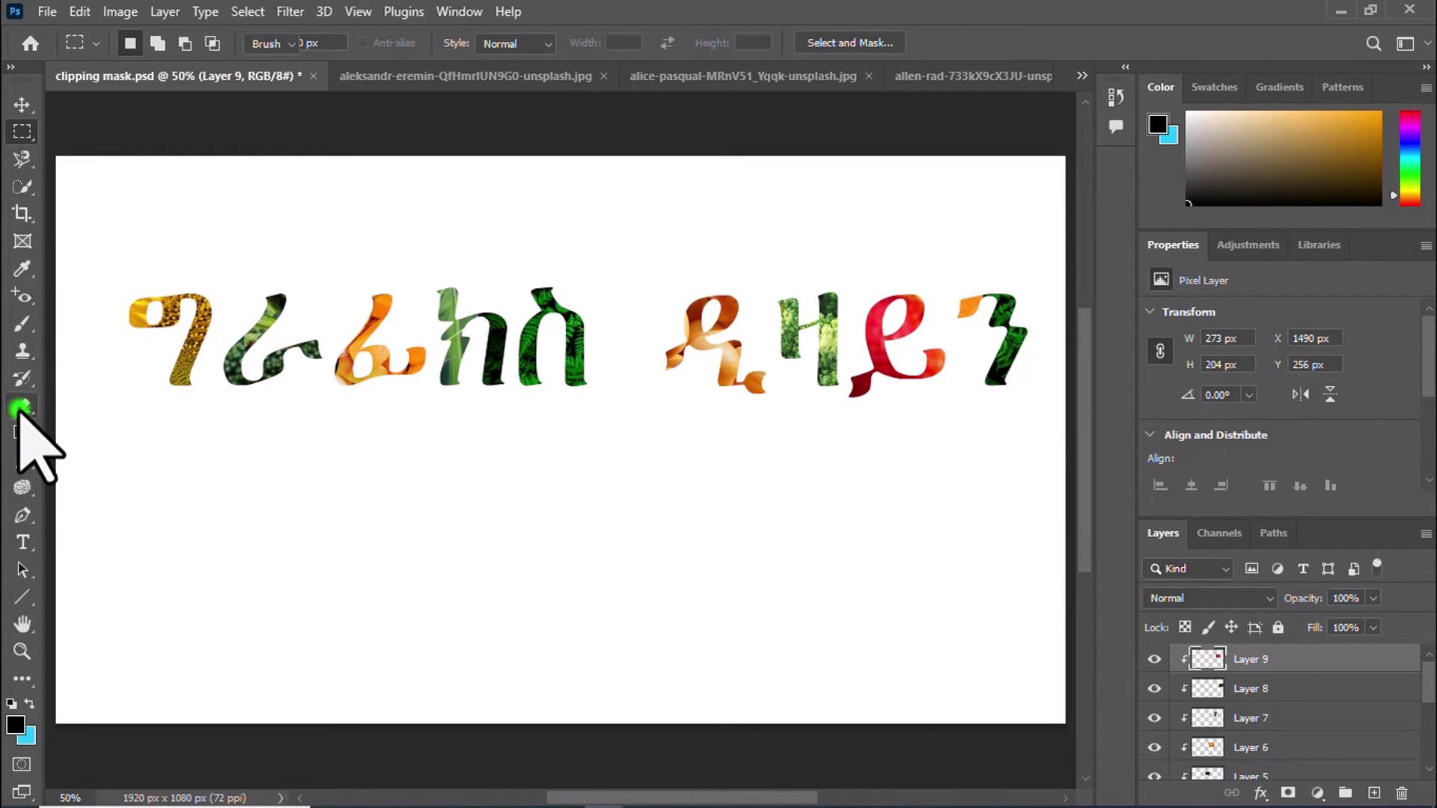
click(967, 288)
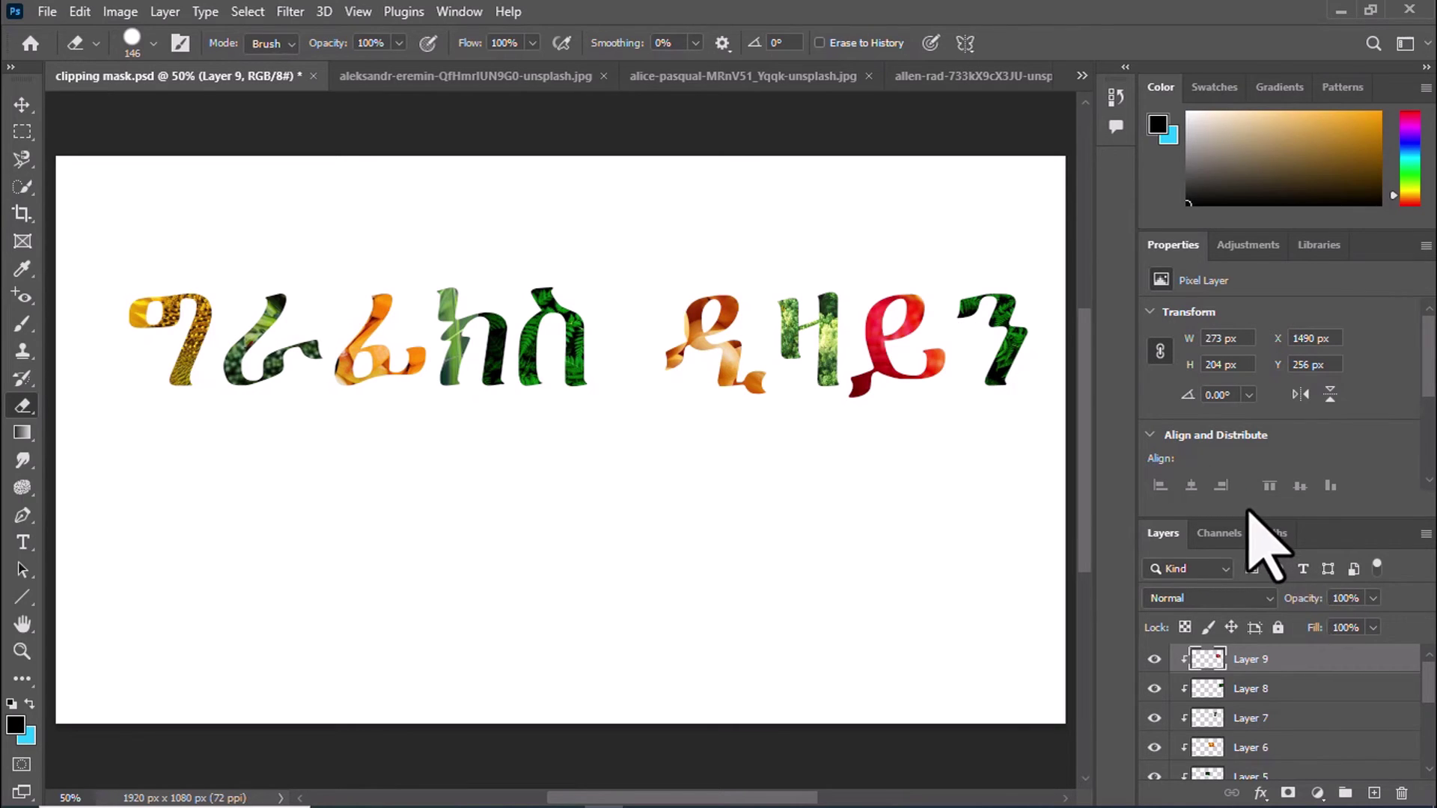
drag(1249, 516, 1258, 257)
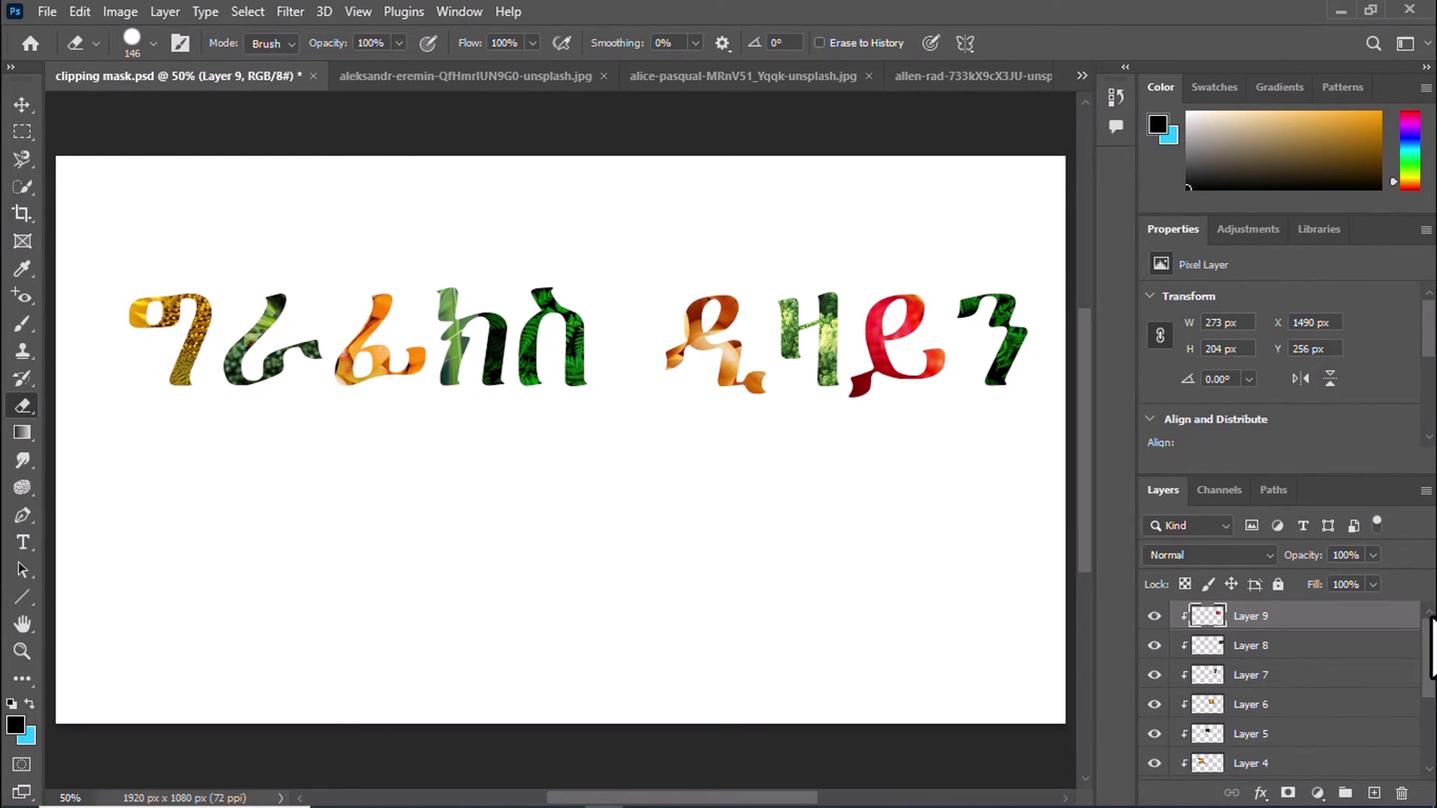
drag(1426, 650, 1417, 730)
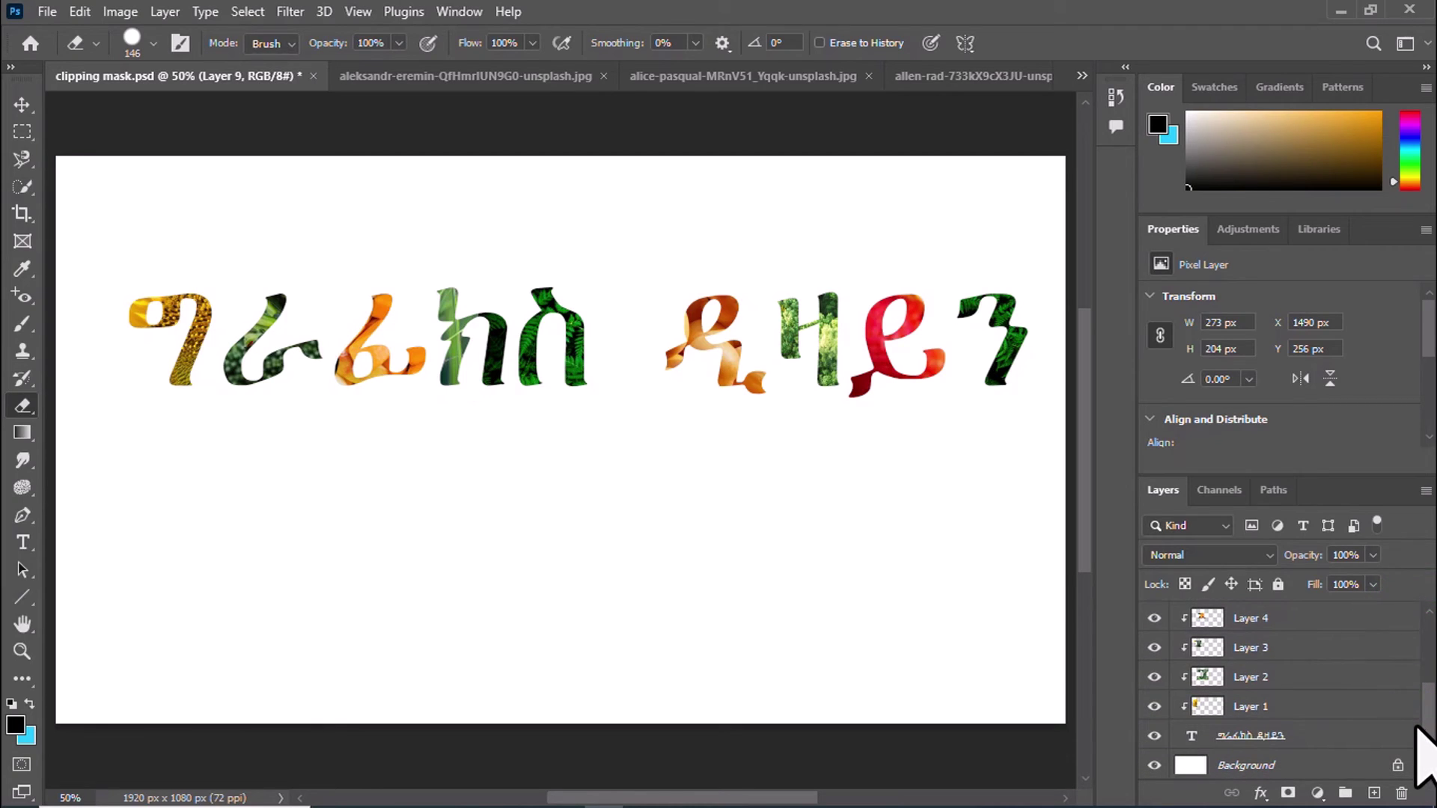
click(1201, 739)
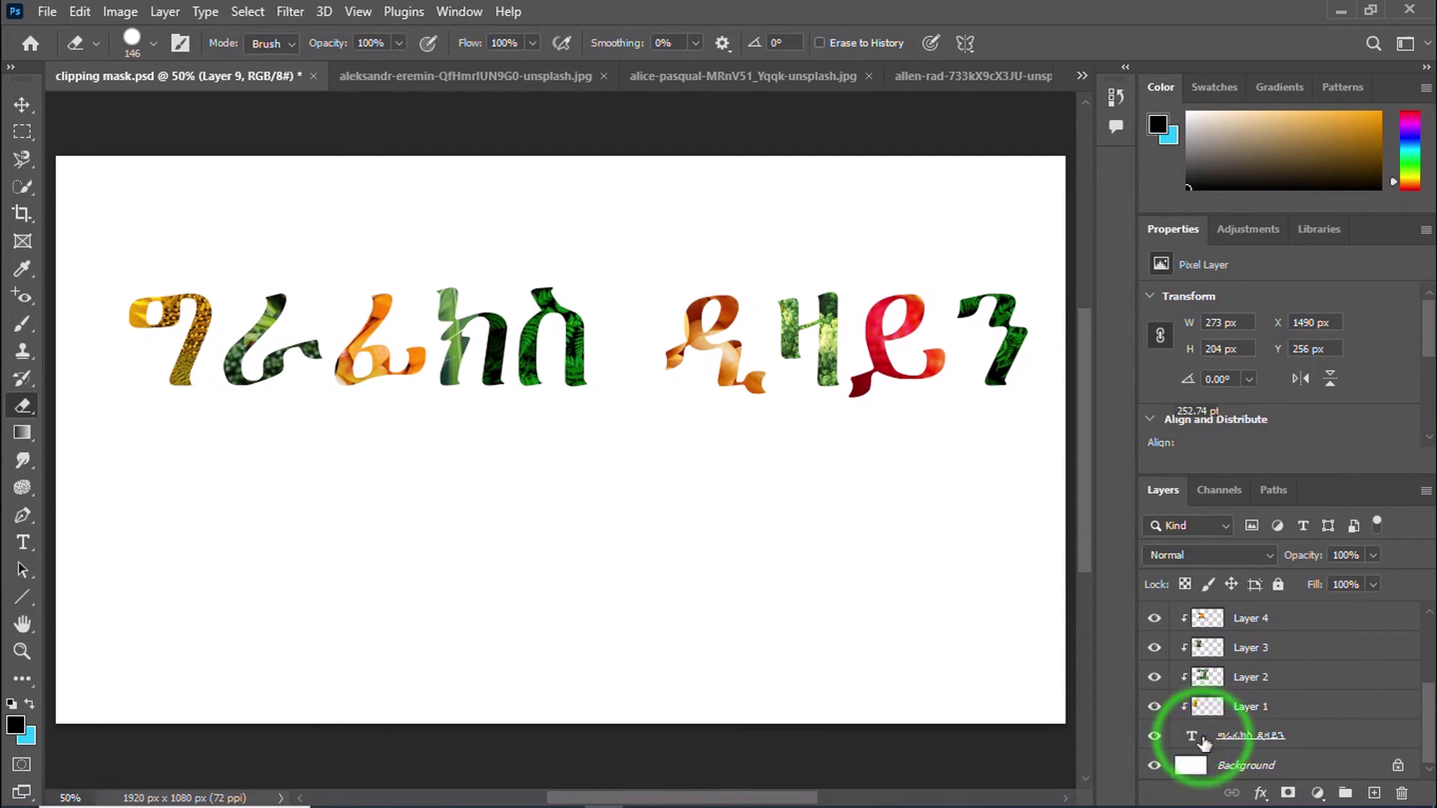
click(1239, 737)
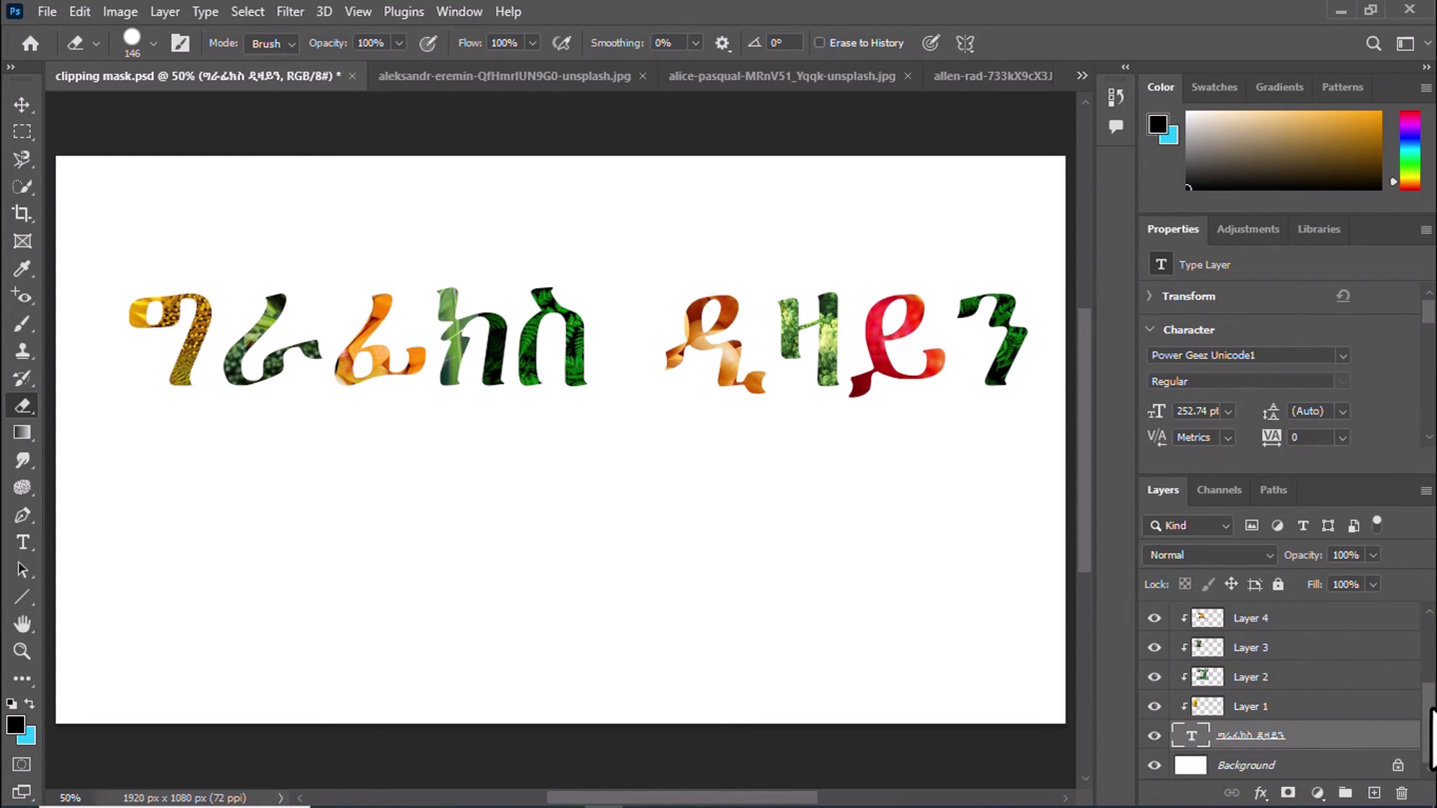
drag(1426, 715, 1432, 659)
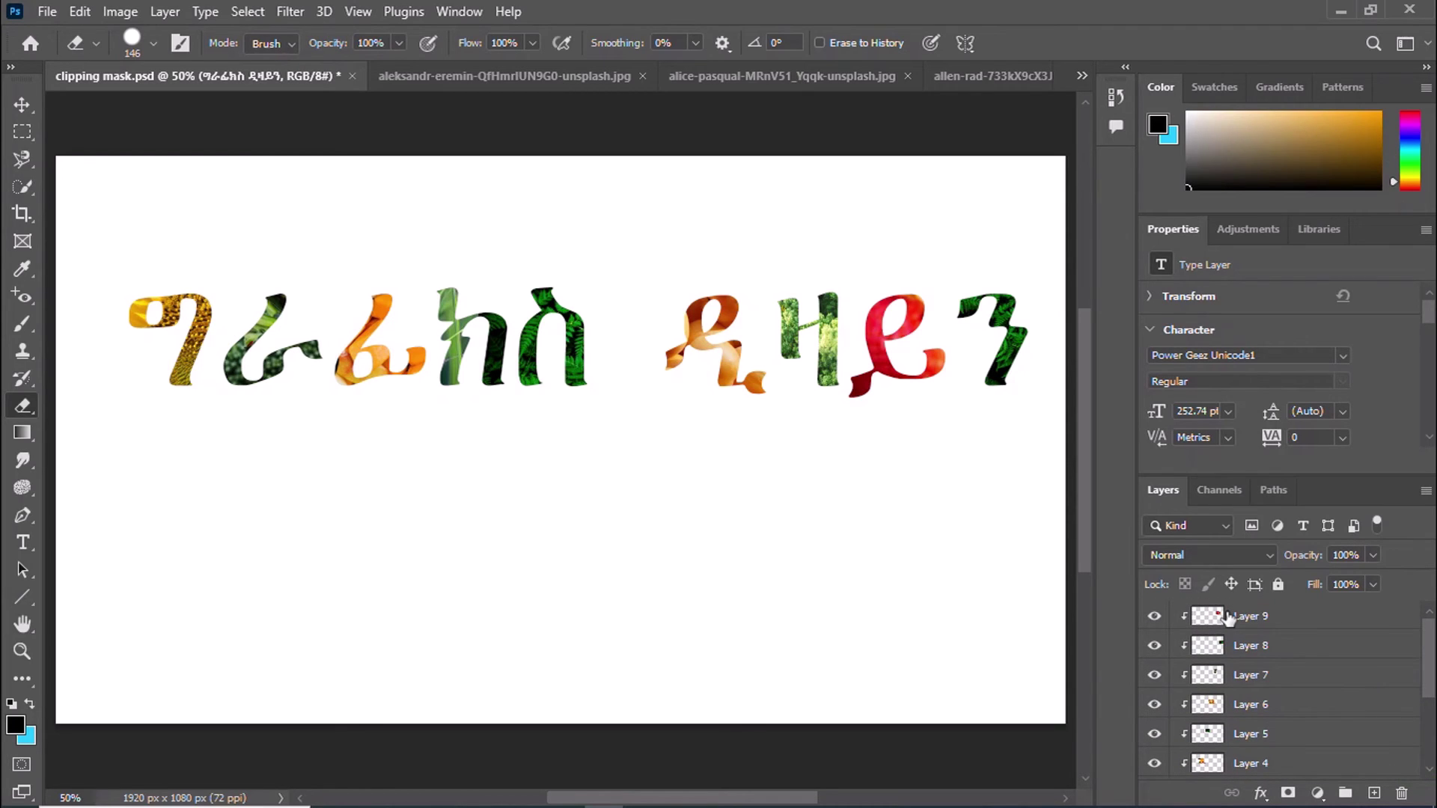
shift+click(1227, 616)
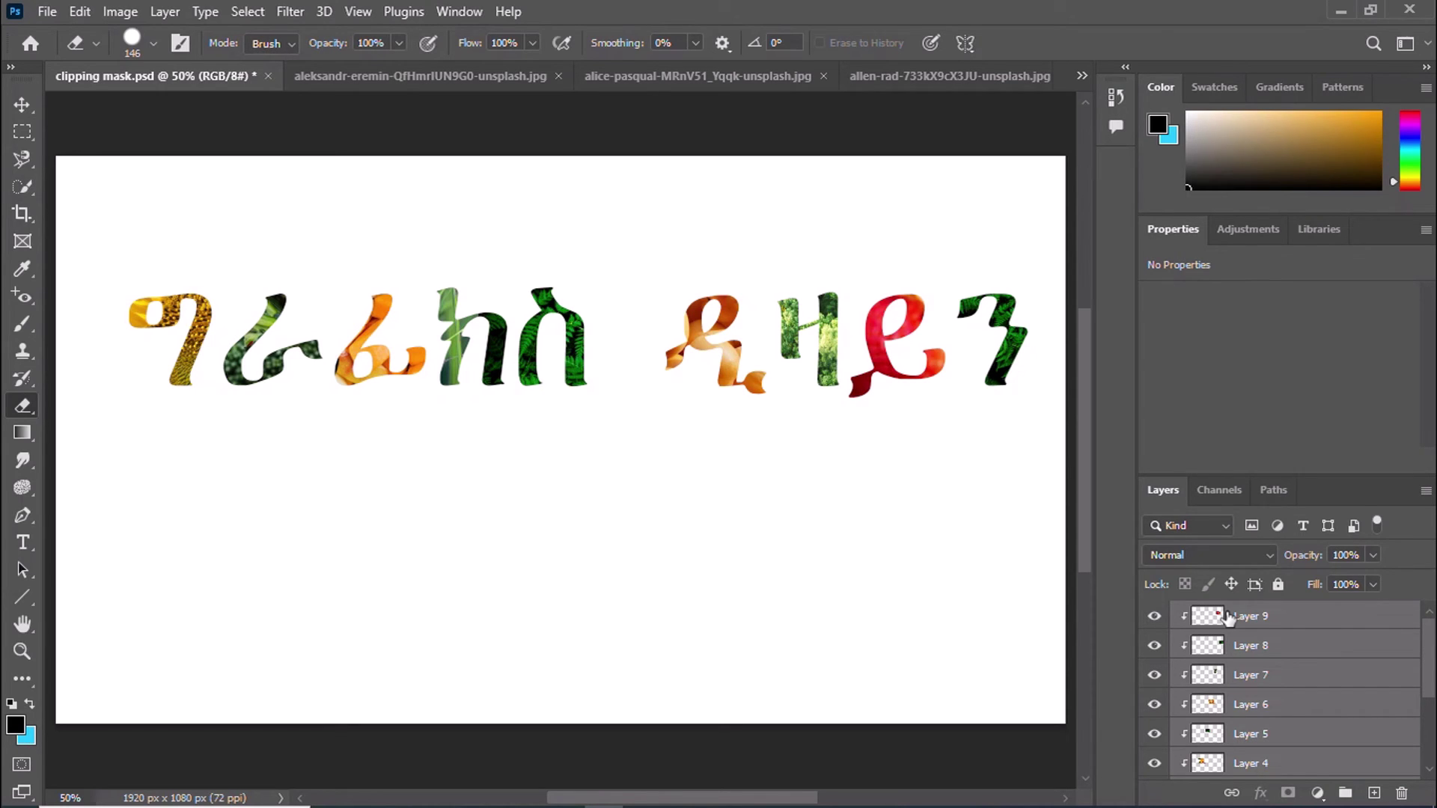
Convert the text and all its clipped photo layers into one embedded smart object
right_click(1227, 616)
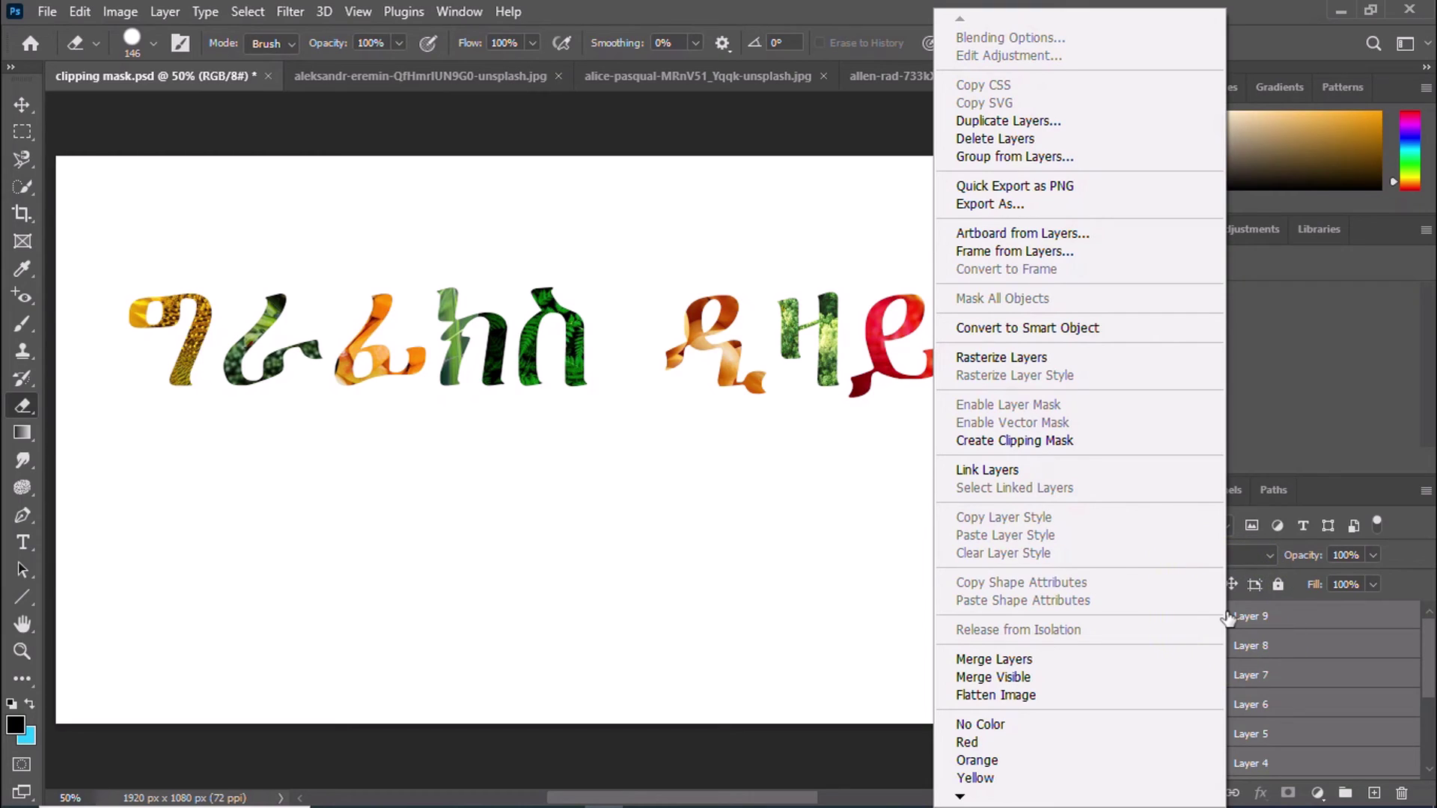
click(1112, 326)
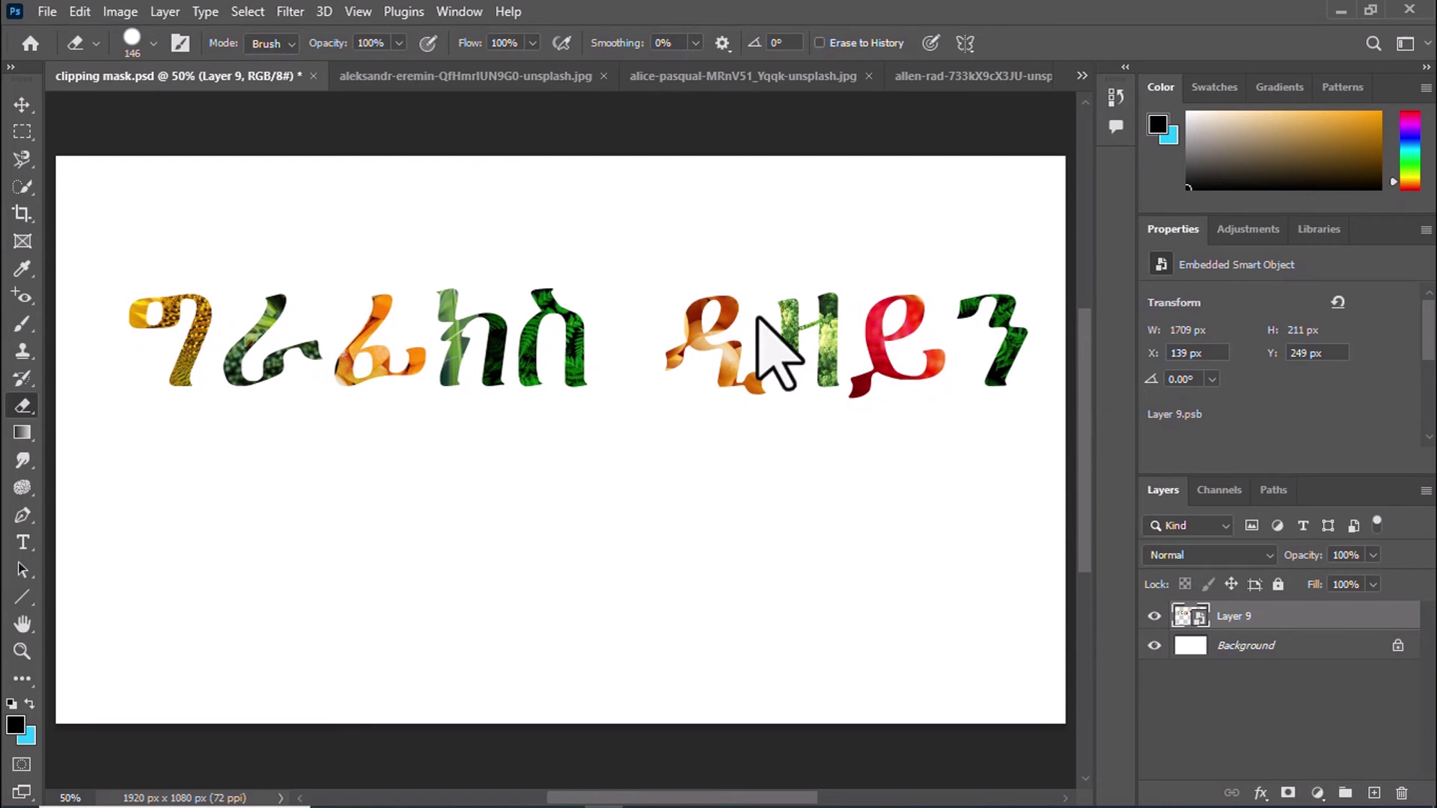
key(v)
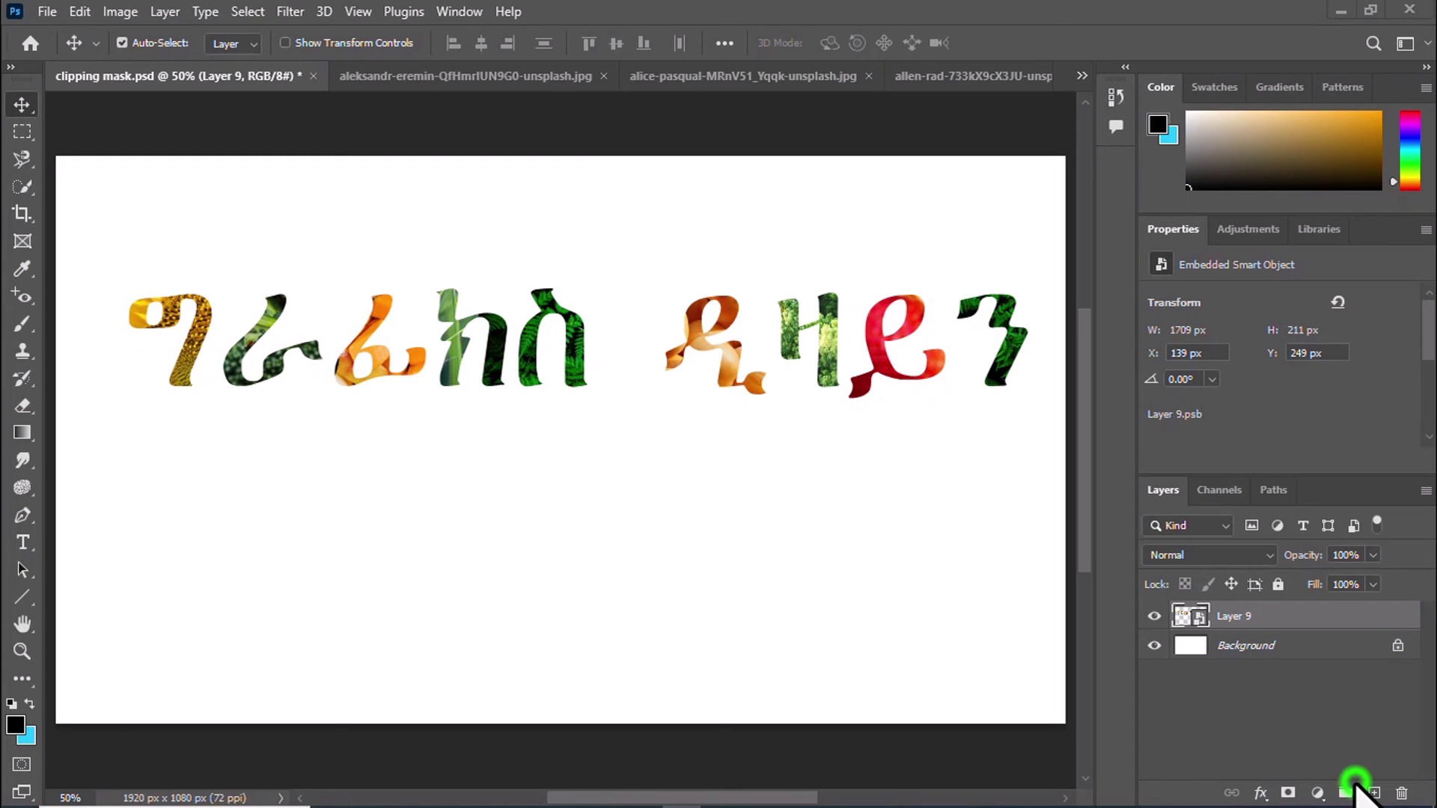
Move the merged title smart object upward to about Y 83 px near the canvas top
key(ctrl+z)
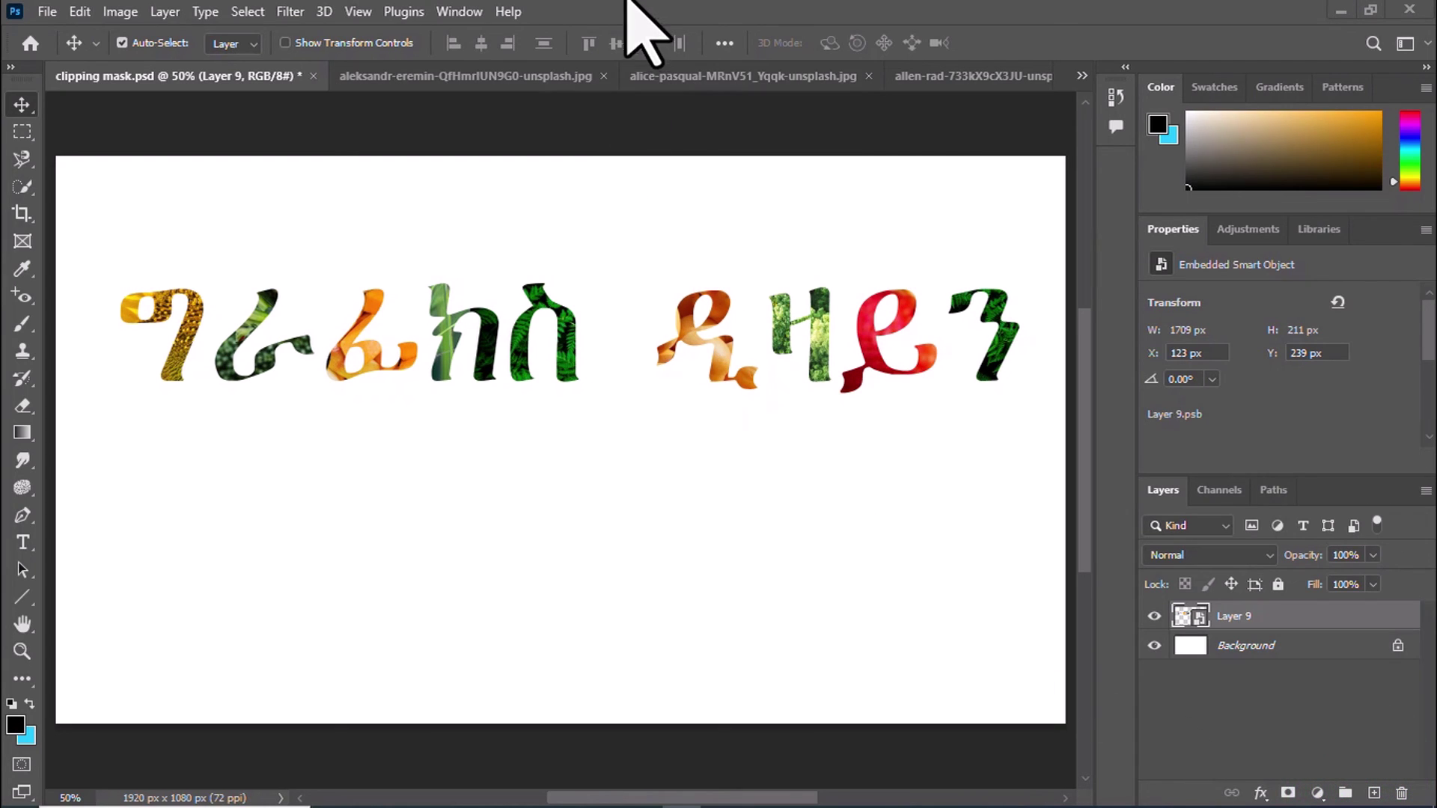
click(22, 105)
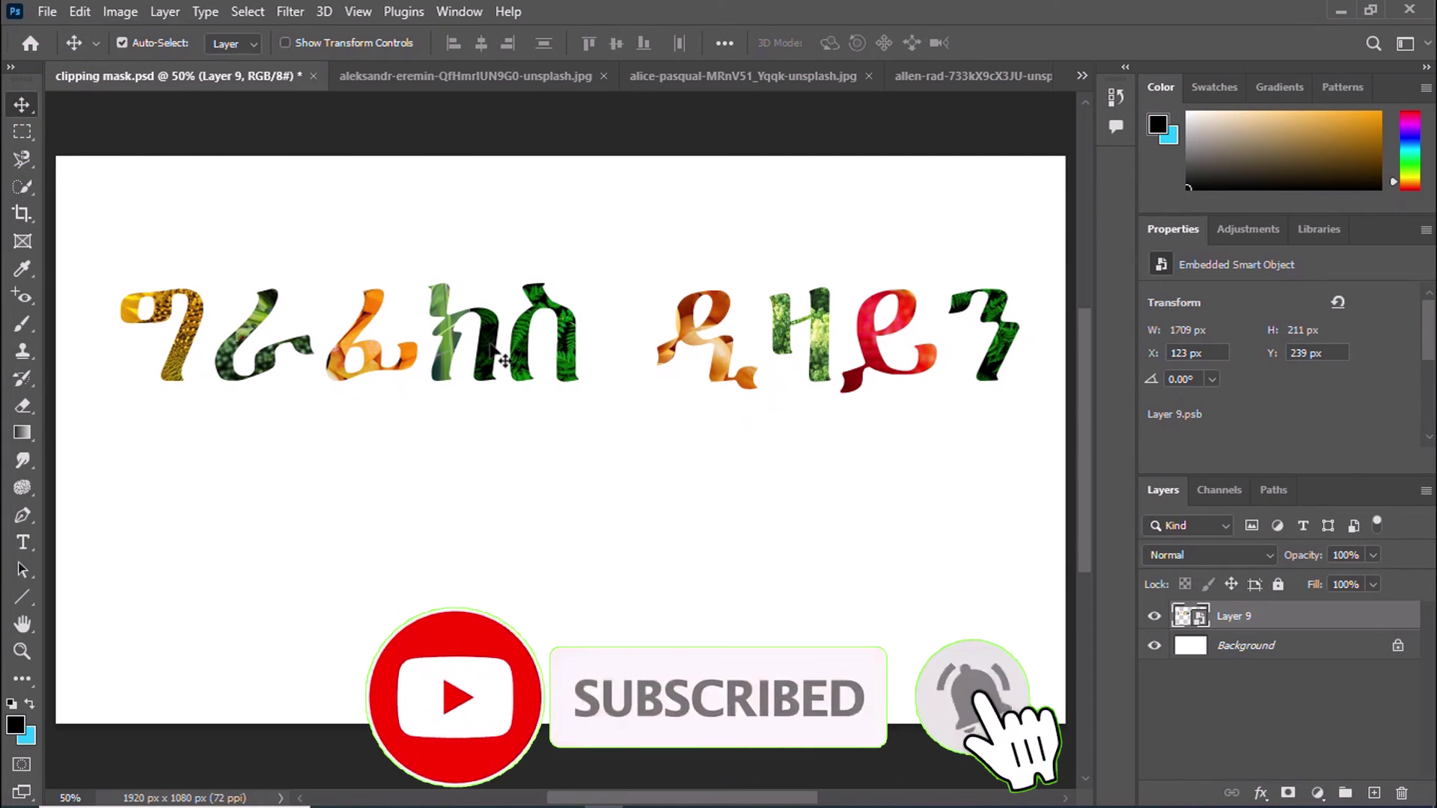
drag(505, 362, 490, 270)
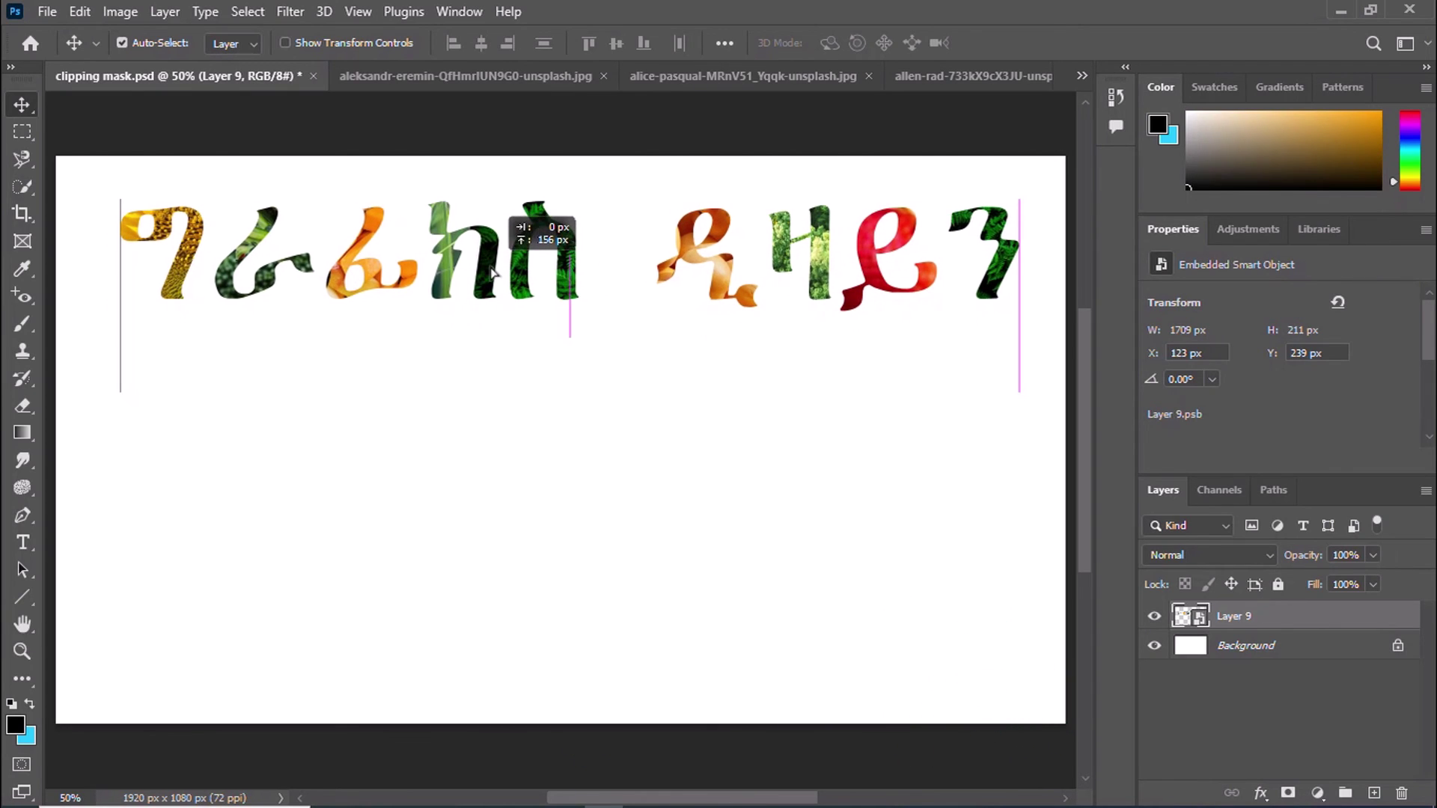